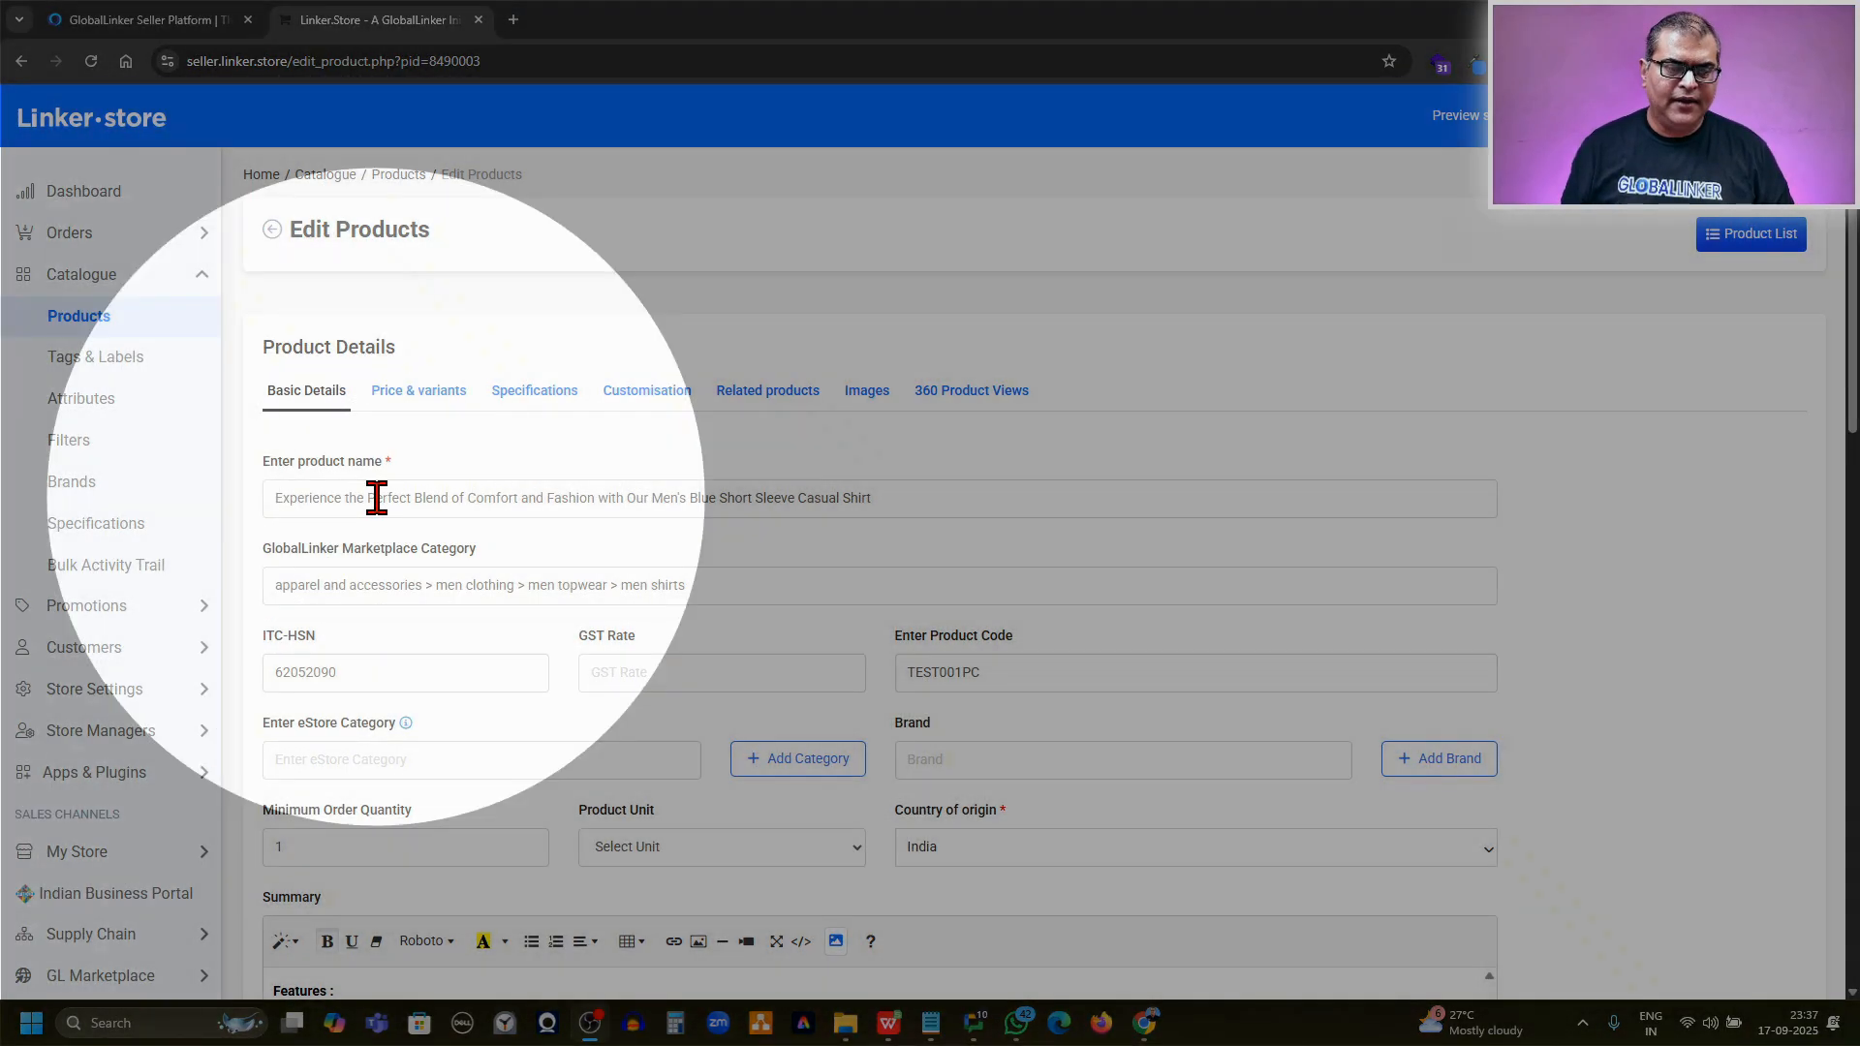
Review the shirt product's basic details, including its summary, description, meta title, meta description and product settings.
{"action": "scroll", "coordinate": [376, 498], "scroll_direction": "down", "scroll_amount": 5}
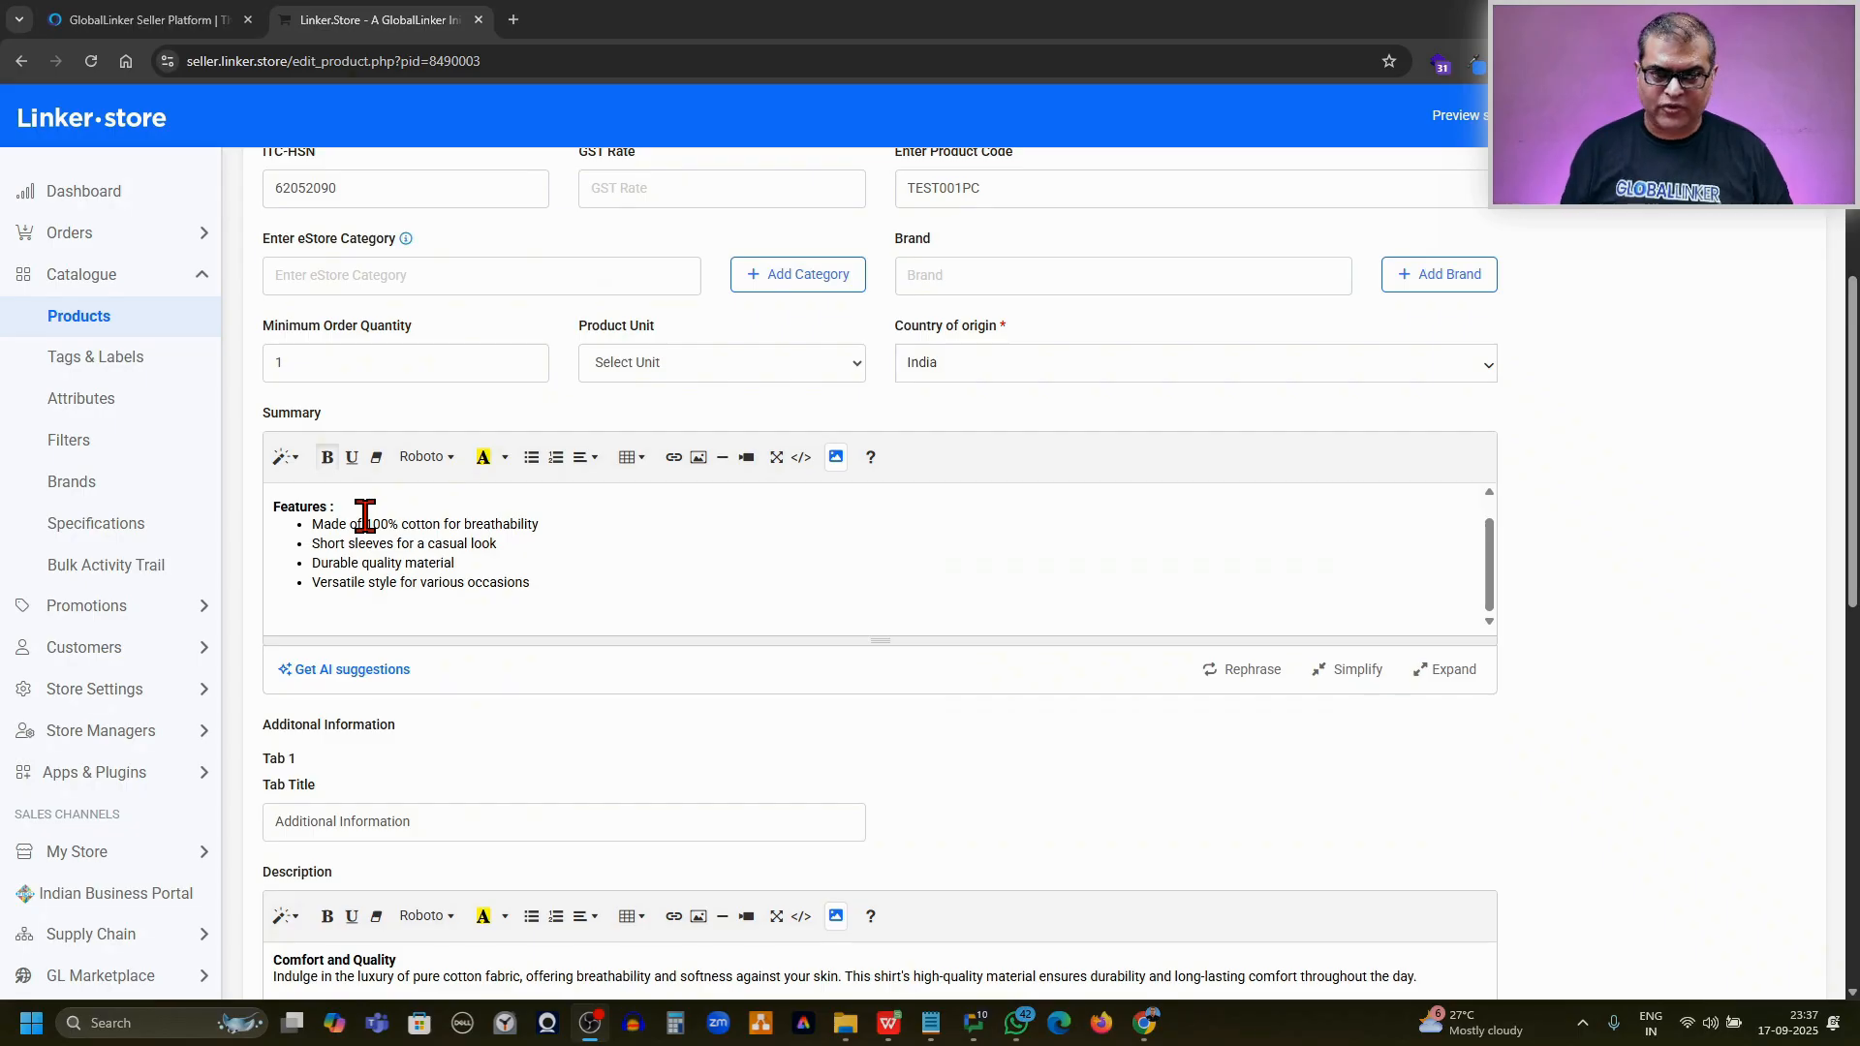
{"action": "scroll", "coordinate": [365, 520], "scroll_direction": "up", "scroll_amount": 1}
{"action": "scroll", "coordinate": [365, 519], "scroll_direction": "down", "scroll_amount": 1}
{"action": "scroll", "coordinate": [540, 752], "scroll_direction": "down", "scroll_amount": 7}
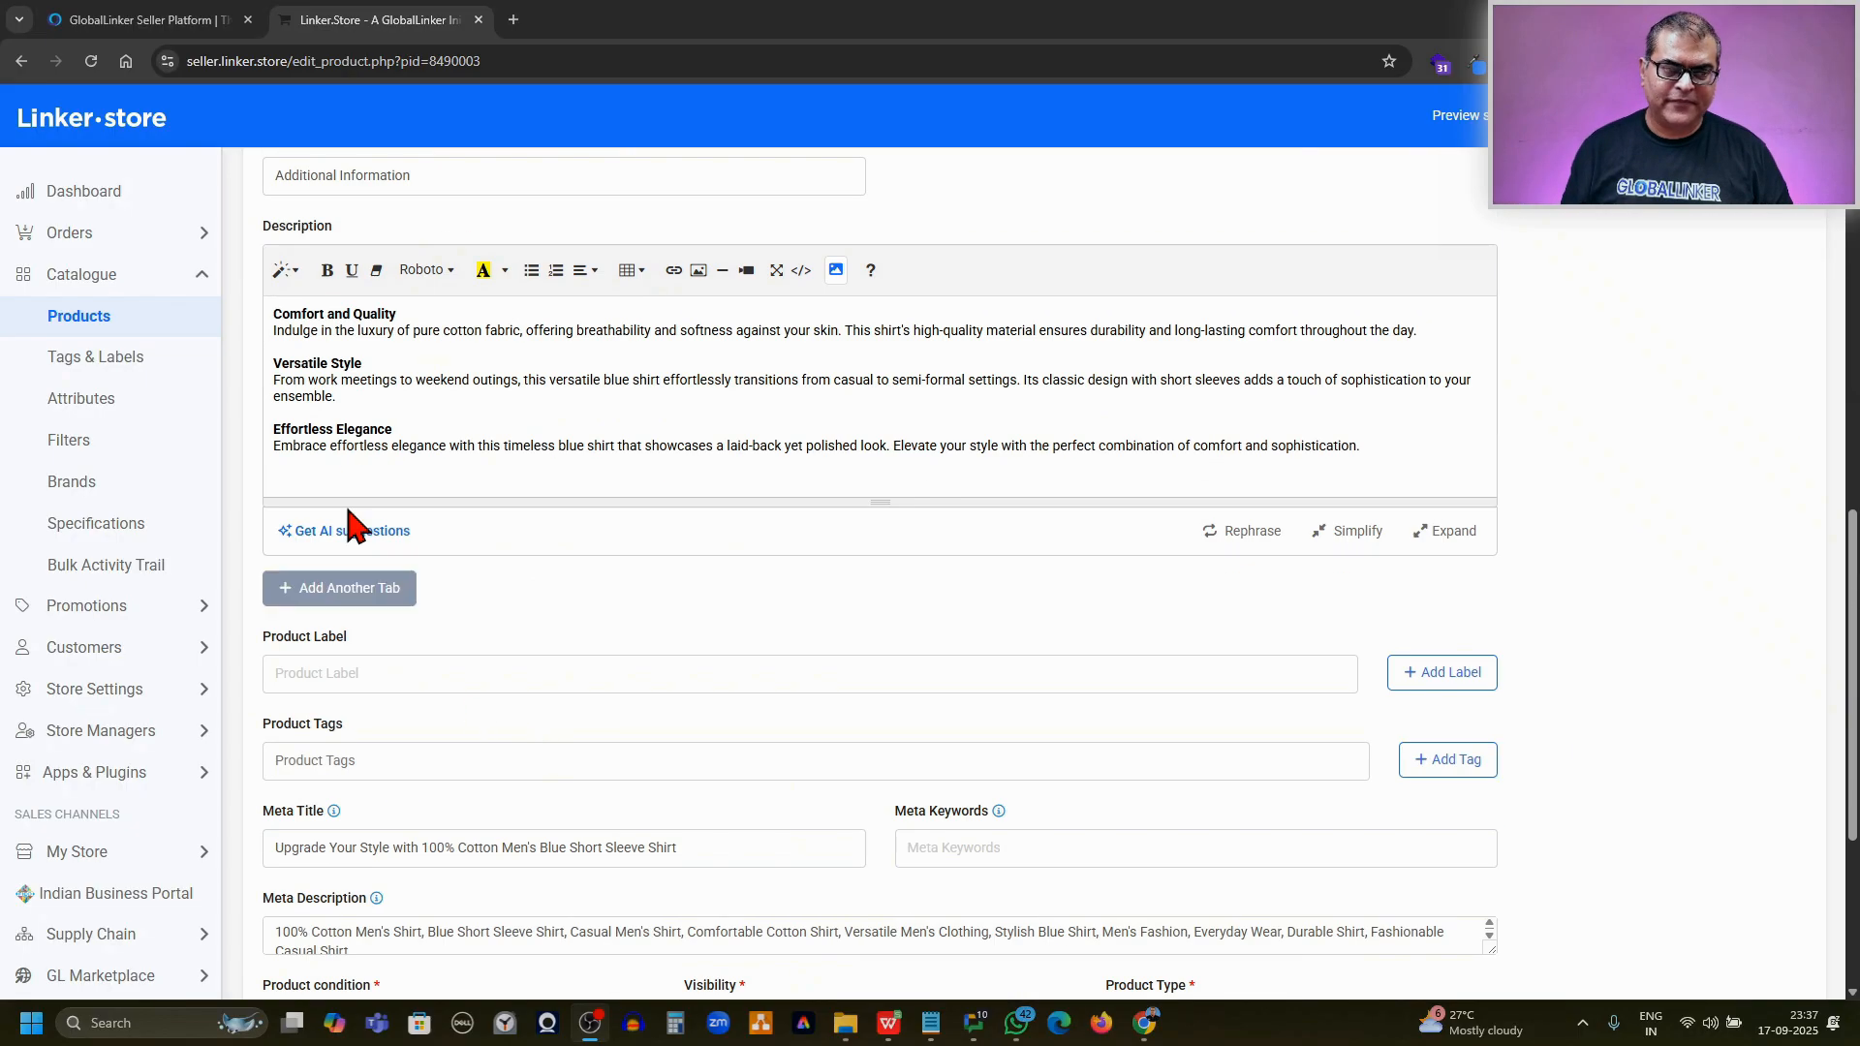
{"action": "scroll", "coordinate": [374, 452], "scroll_direction": "down", "scroll_amount": 4}
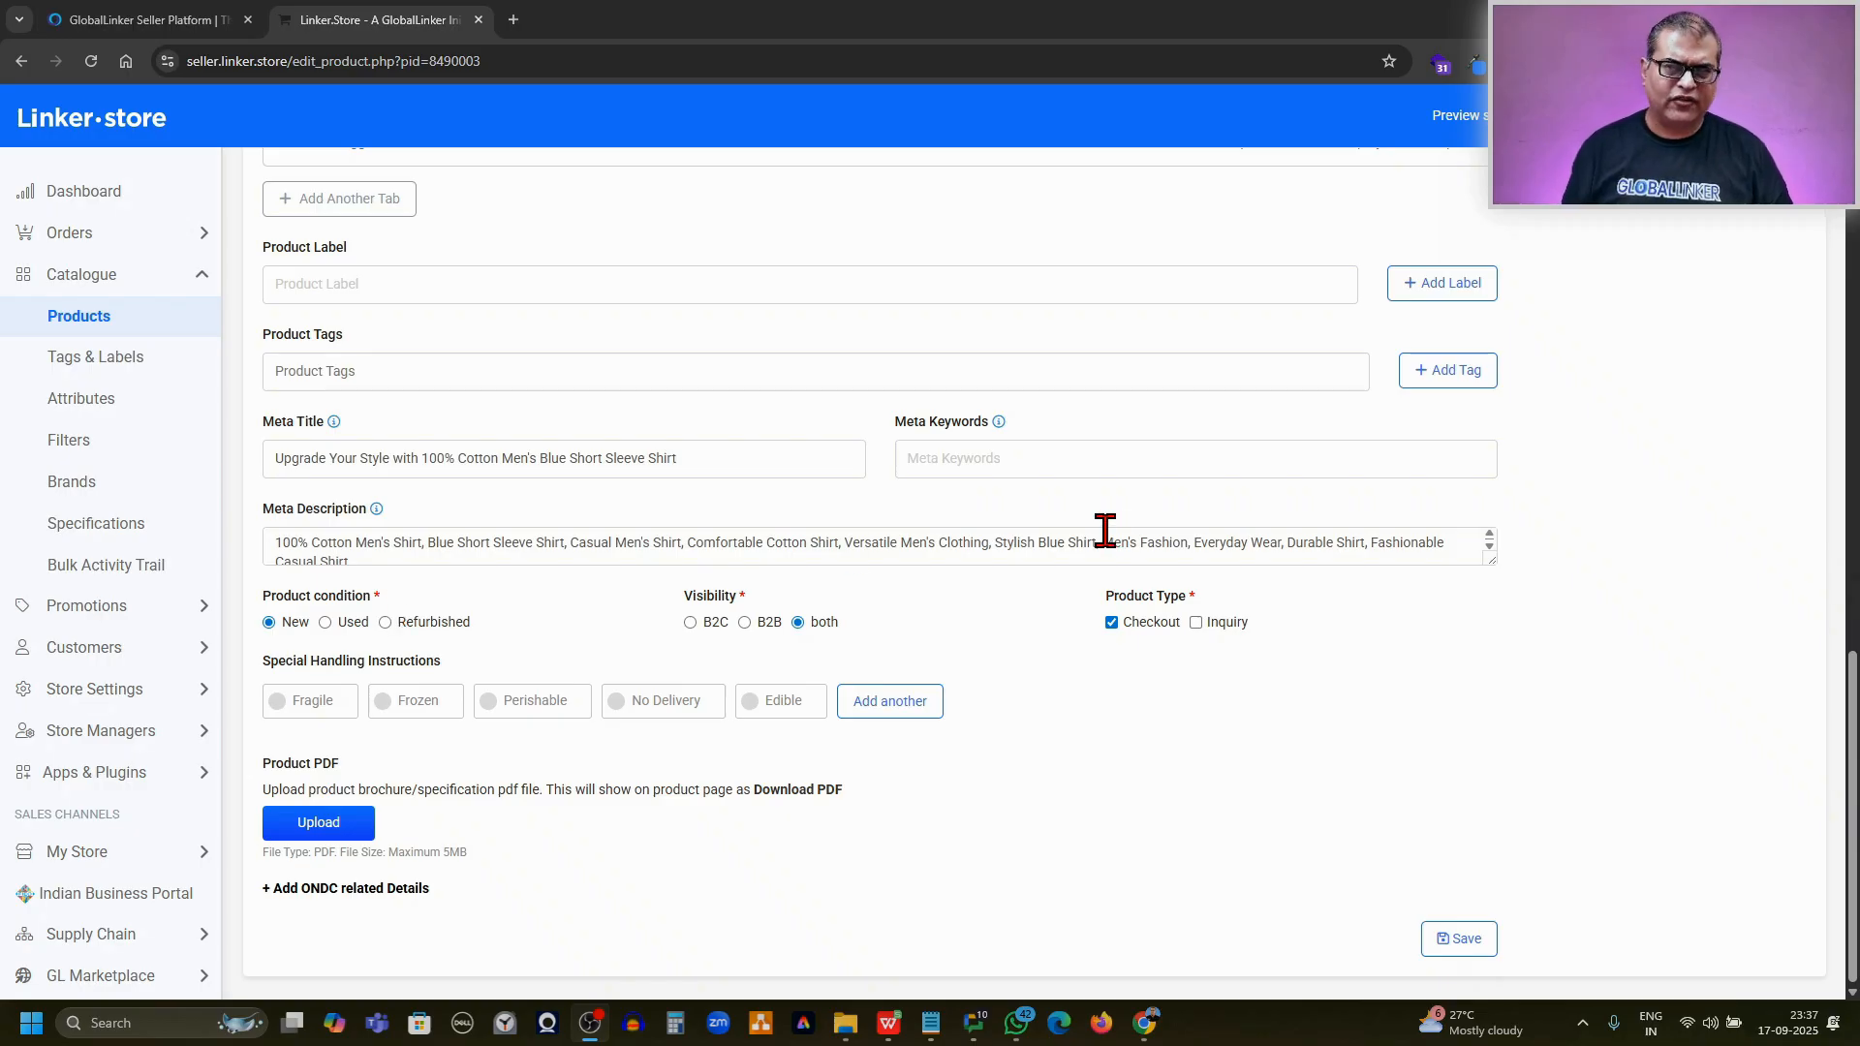
{"action": "scroll", "coordinate": [1105, 531], "scroll_direction": "up", "scroll_amount": 2}
{"action": "scroll", "coordinate": [1104, 531], "scroll_direction": "up", "scroll_amount": 5}
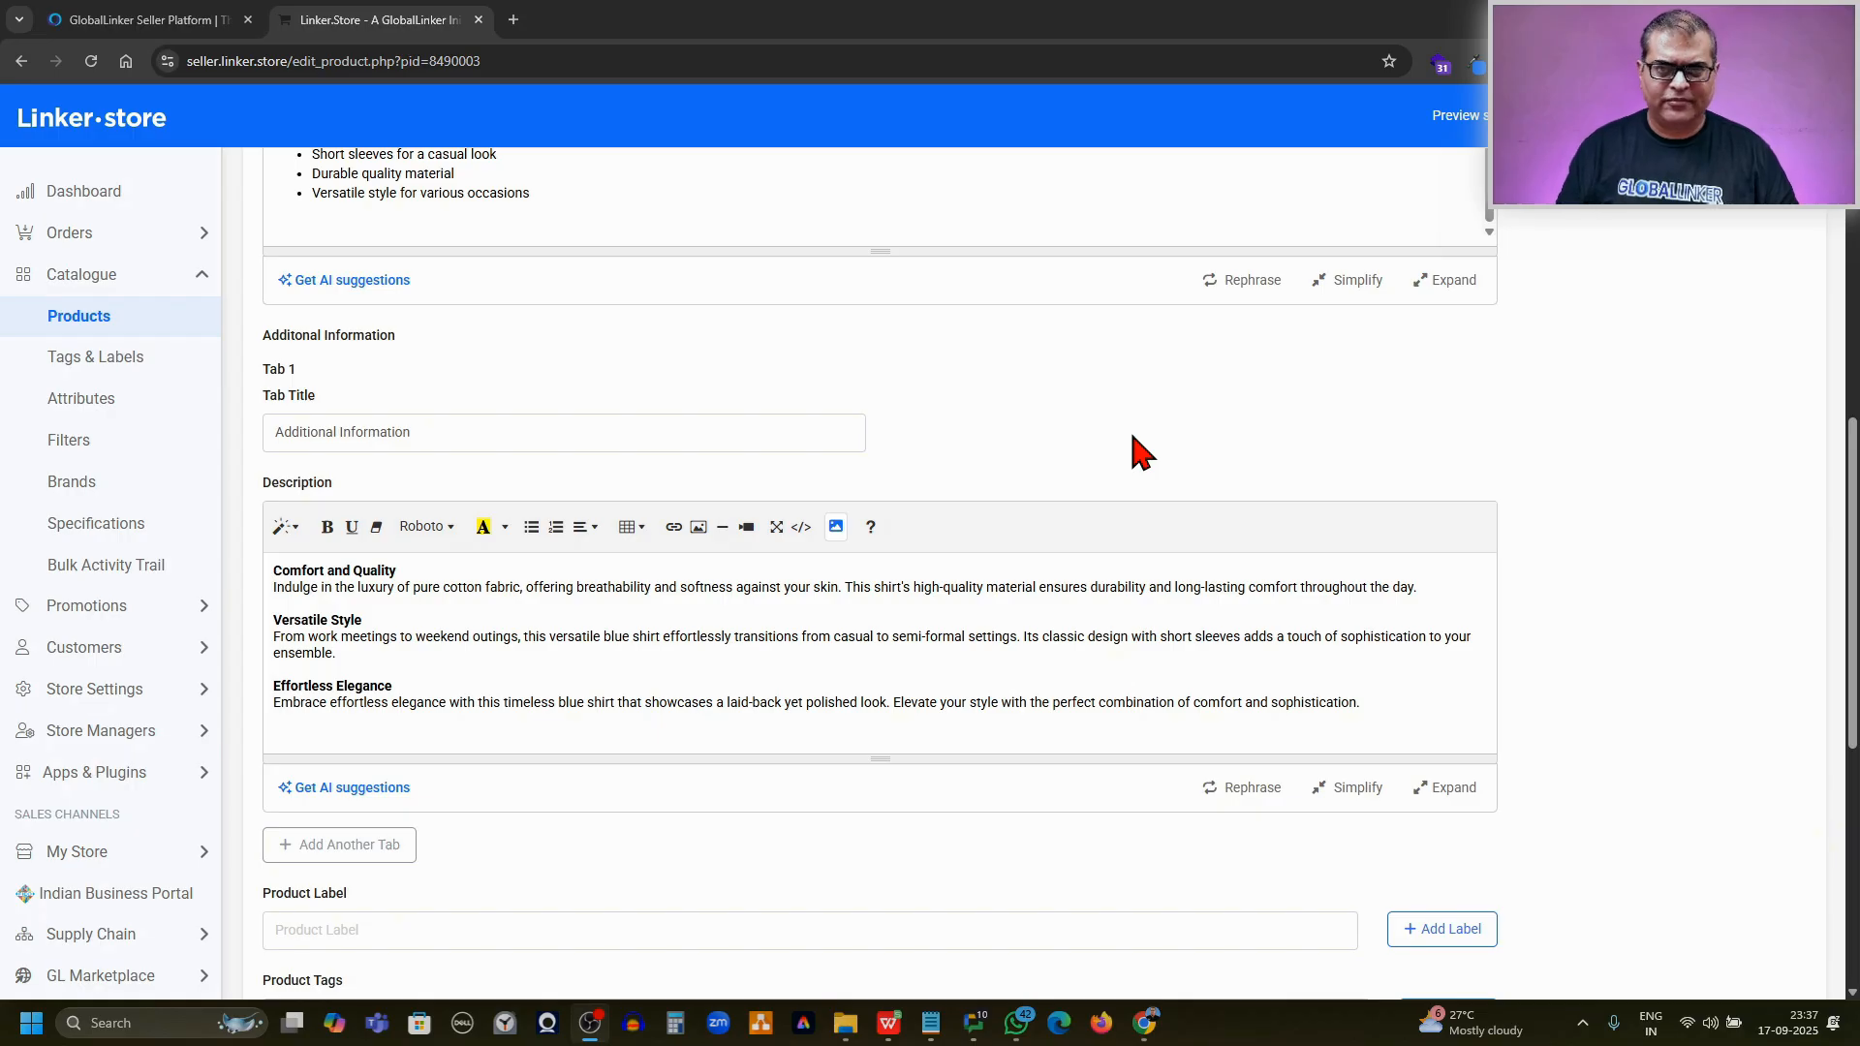
{"action": "scroll", "coordinate": [1134, 448], "scroll_direction": "up", "scroll_amount": 5}
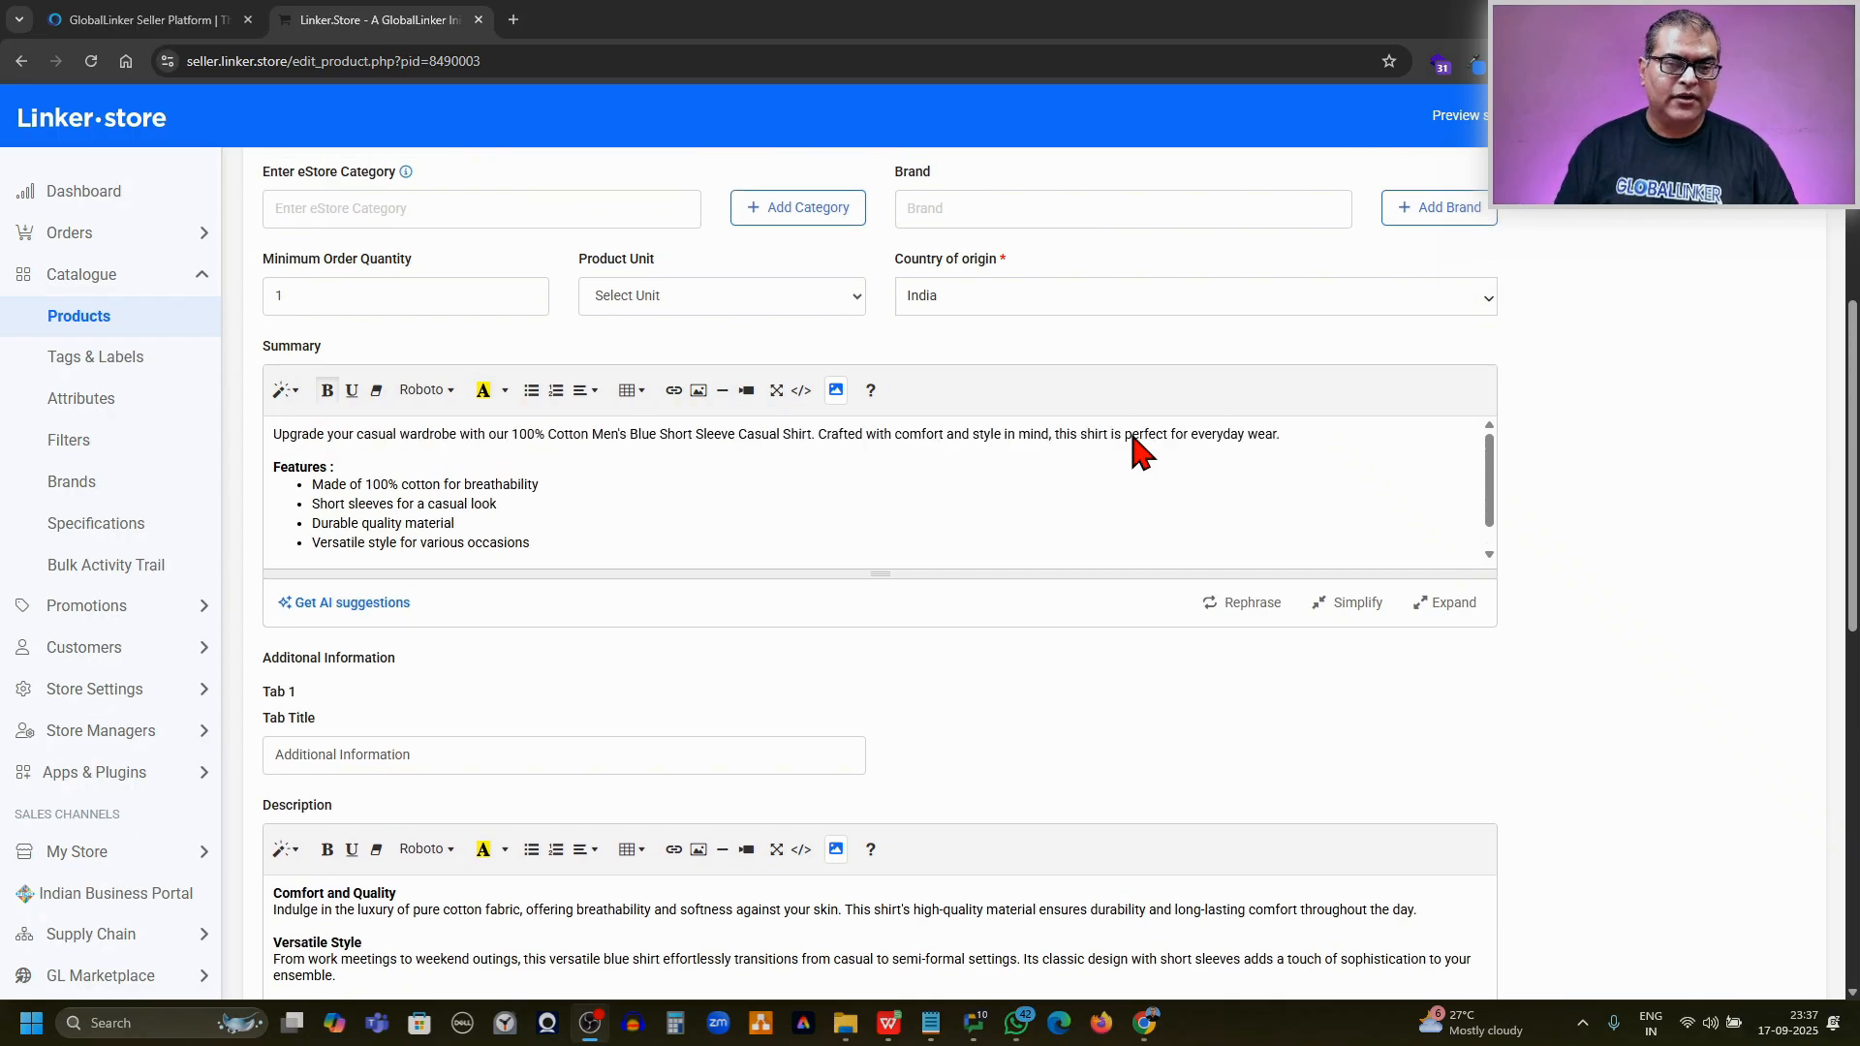
{"action": "scroll", "coordinate": [1628, 540], "scroll_direction": "up", "scroll_amount": 3}
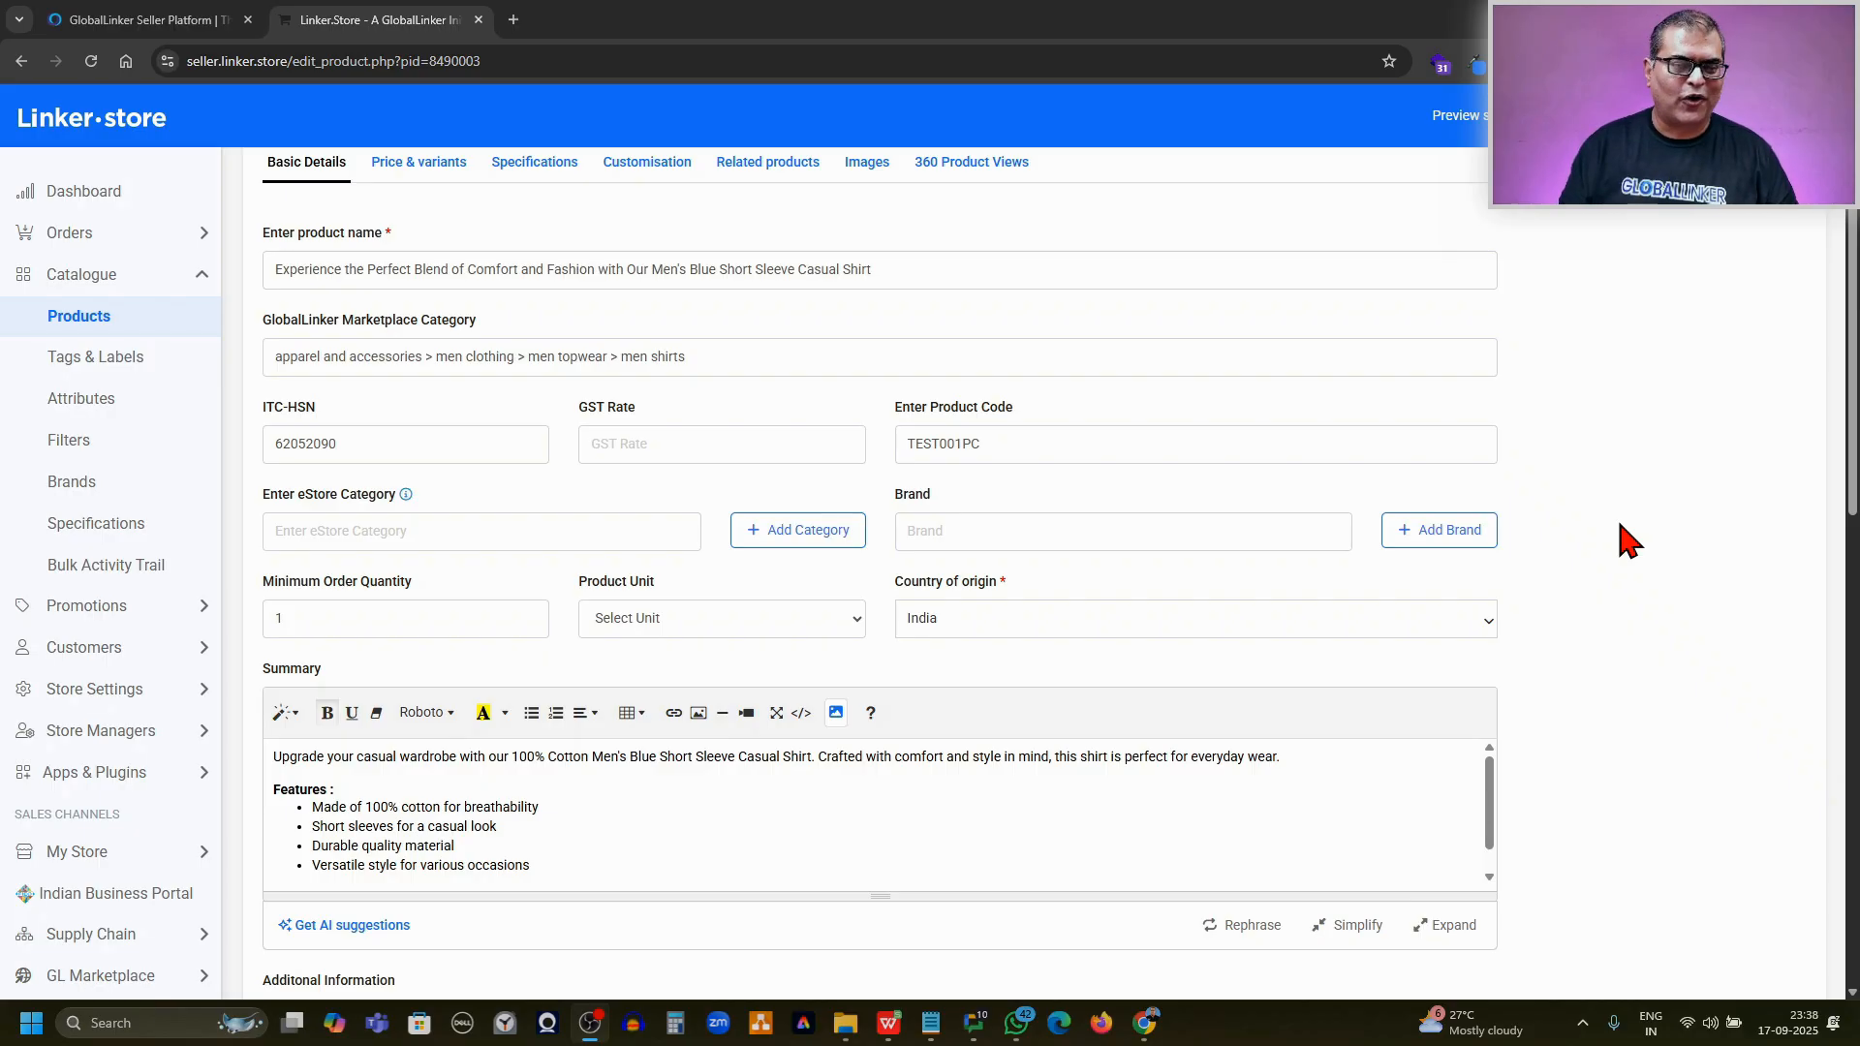
View the AI generator for the product summary and close it without generating text.
{"action": "scroll", "coordinate": [1631, 540], "scroll_direction": "down", "scroll_amount": 3}
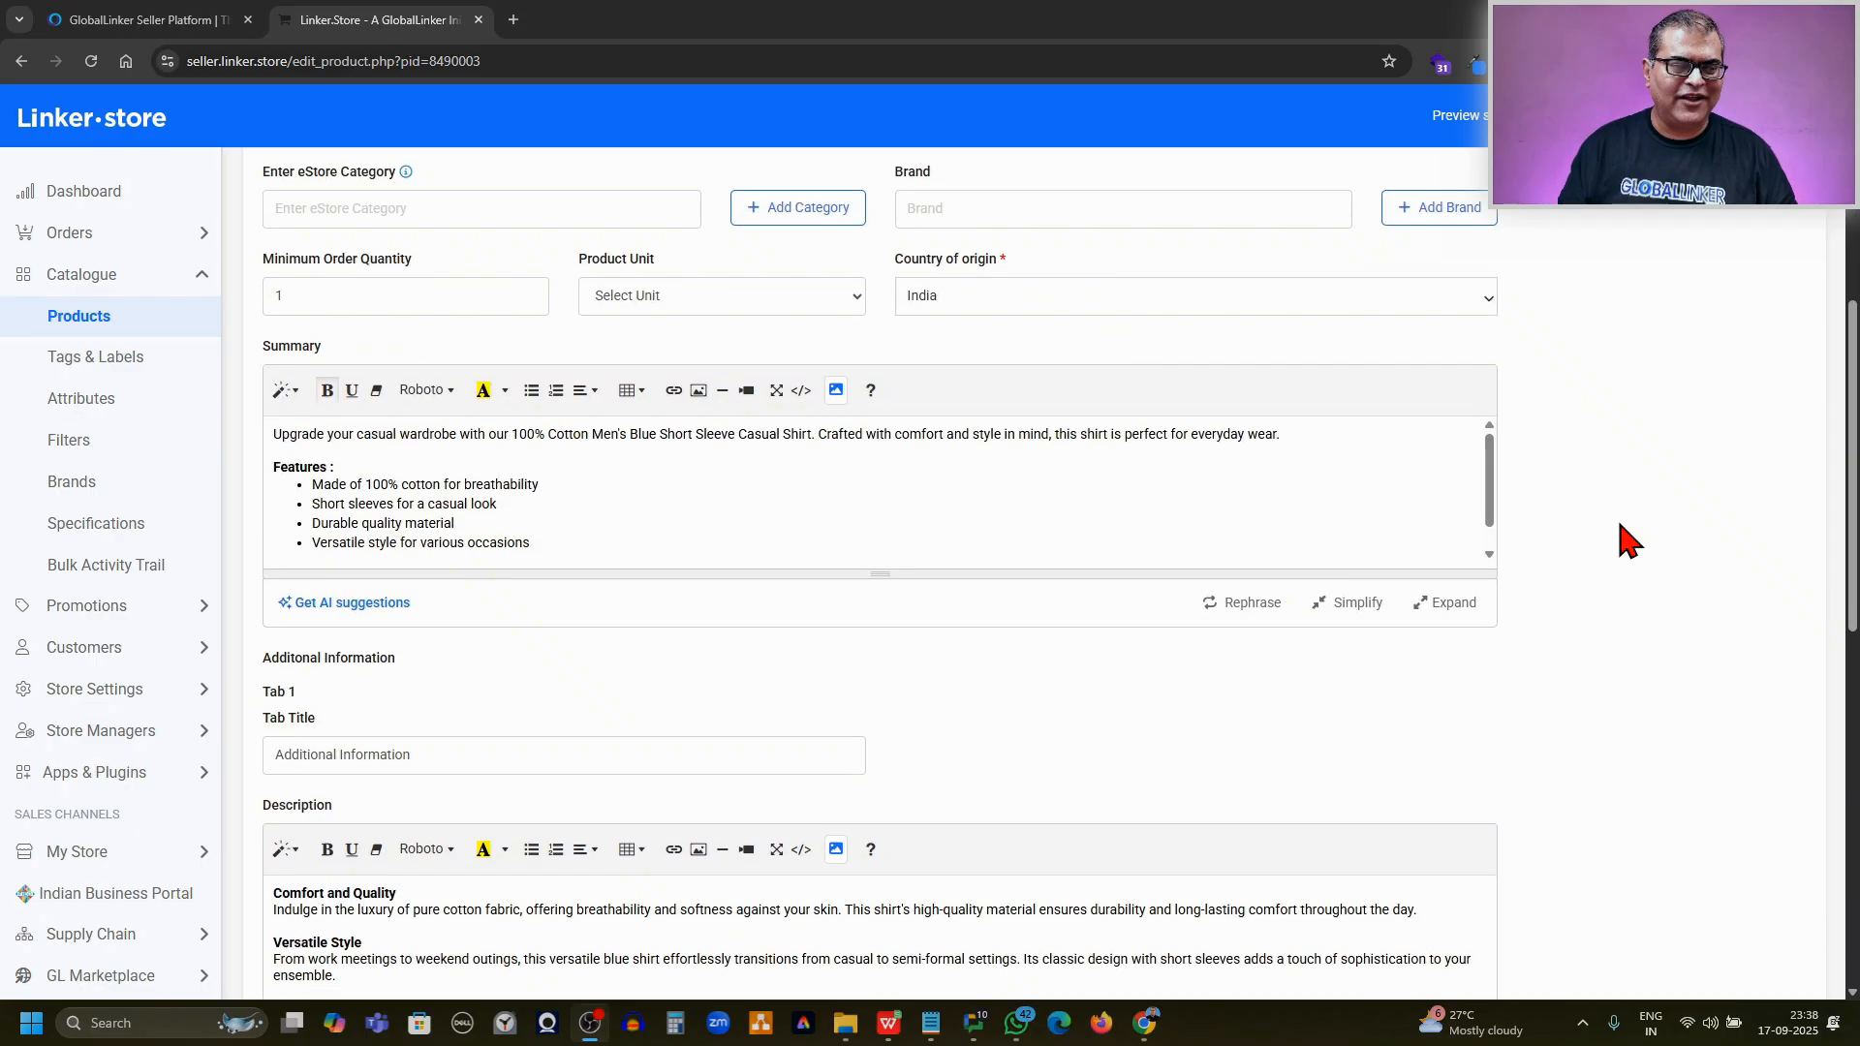
{"action": "left_click", "coordinate": [326, 606]}
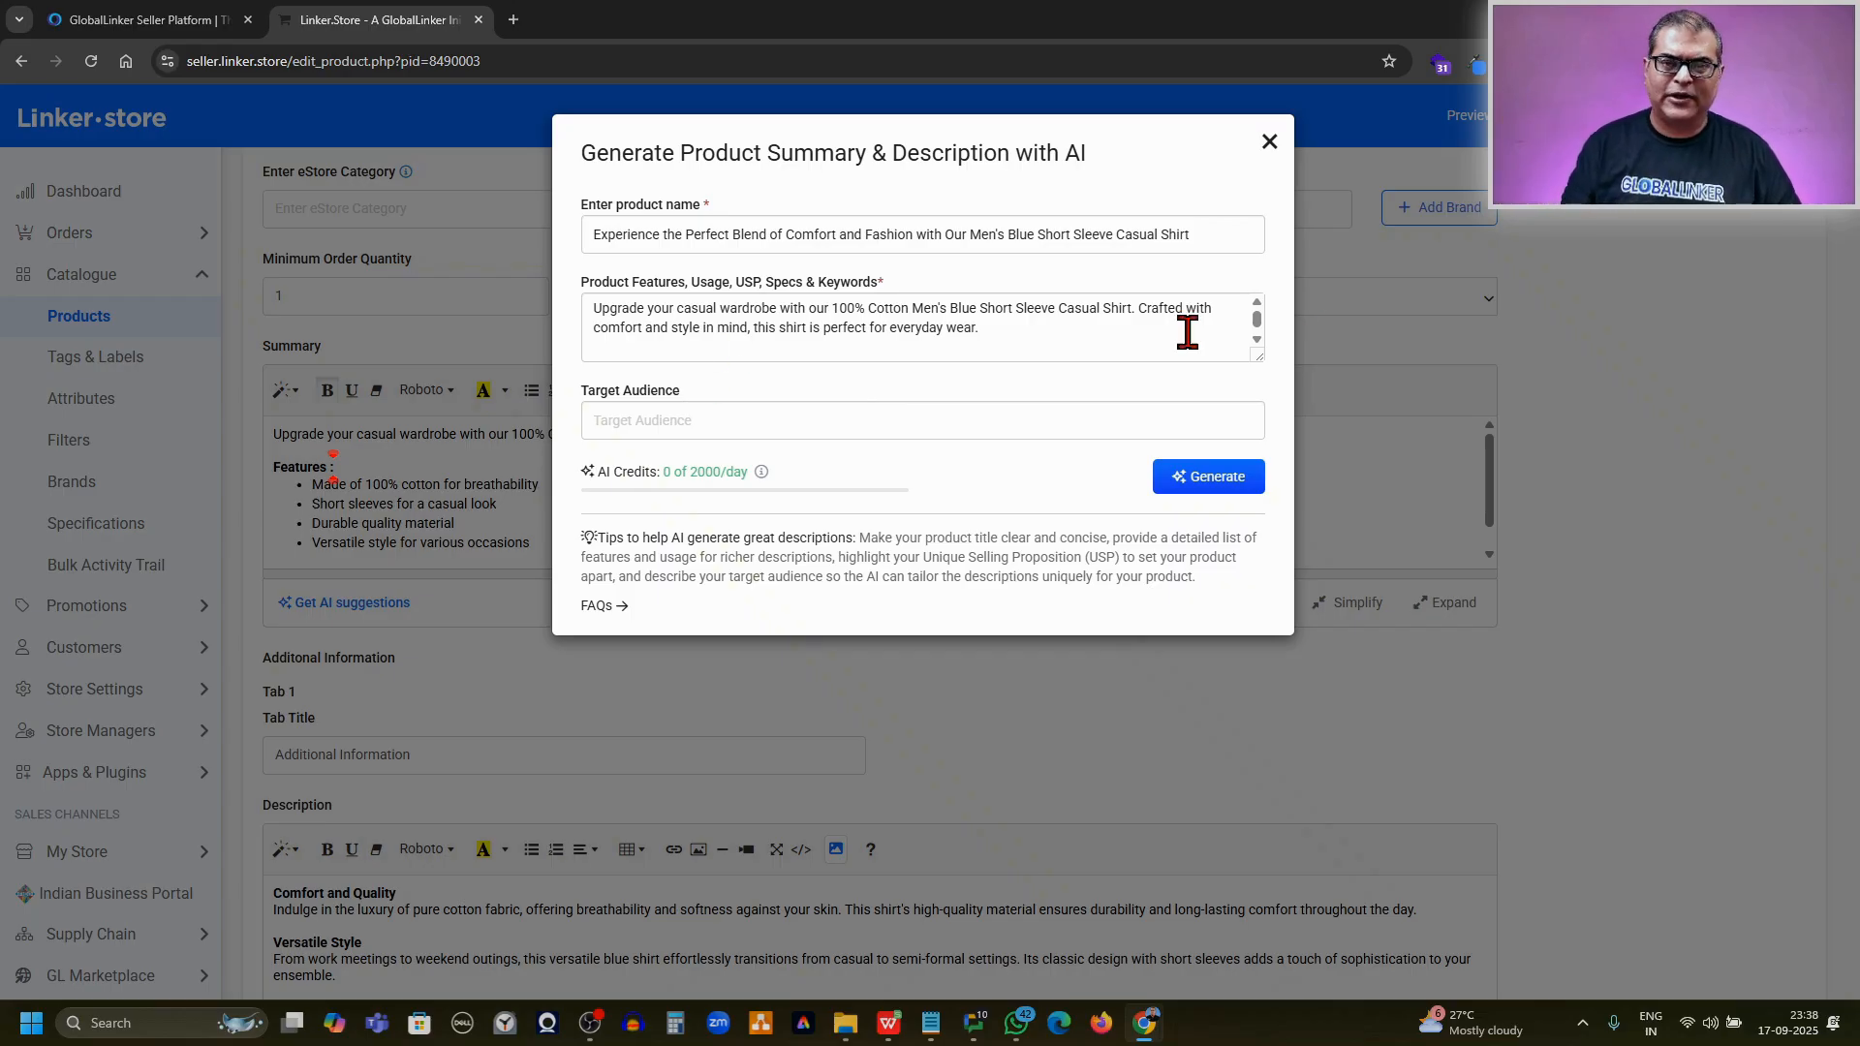
{"action": "left_click", "coordinate": [1269, 144]}
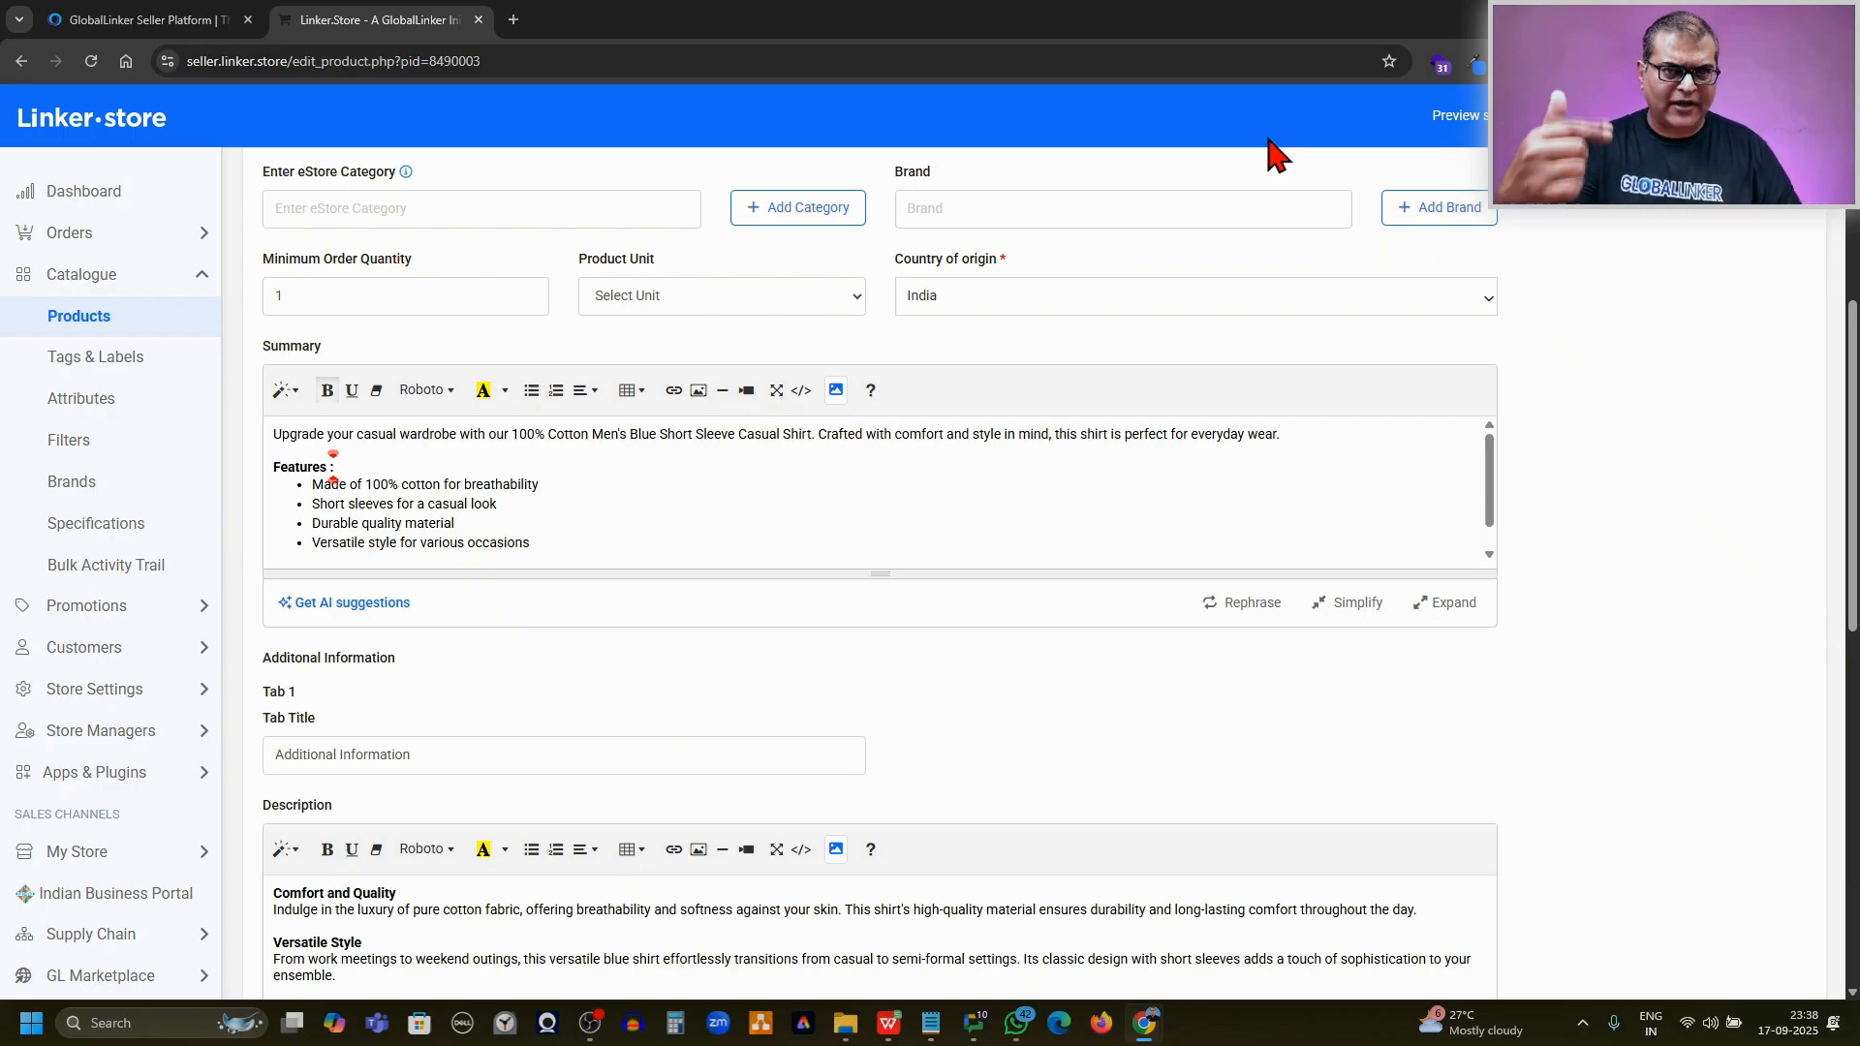
Examine the product's name, category and code, its summary features, description, tags and meta fields.
{"action": "scroll", "coordinate": [1202, 264], "scroll_direction": "up", "scroll_amount": 5}
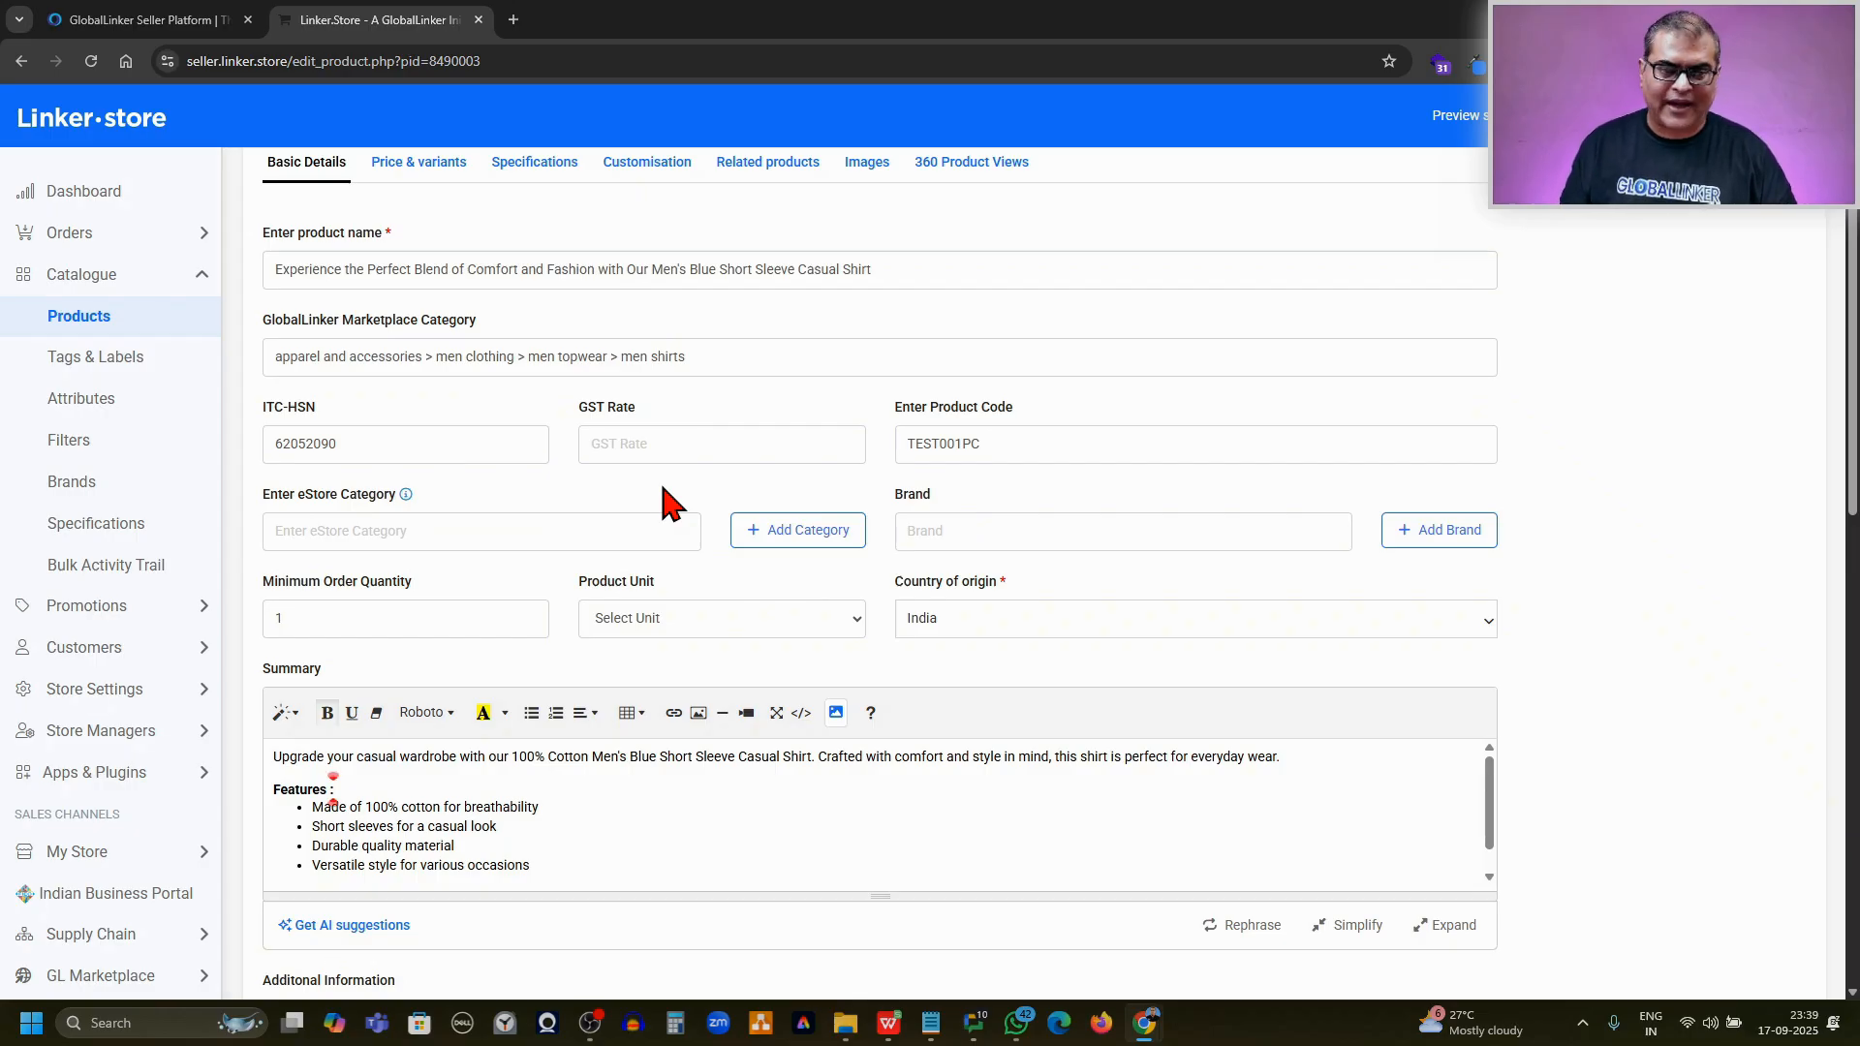
{"action": "scroll", "coordinate": [663, 501], "scroll_direction": "down", "scroll_amount": 3}
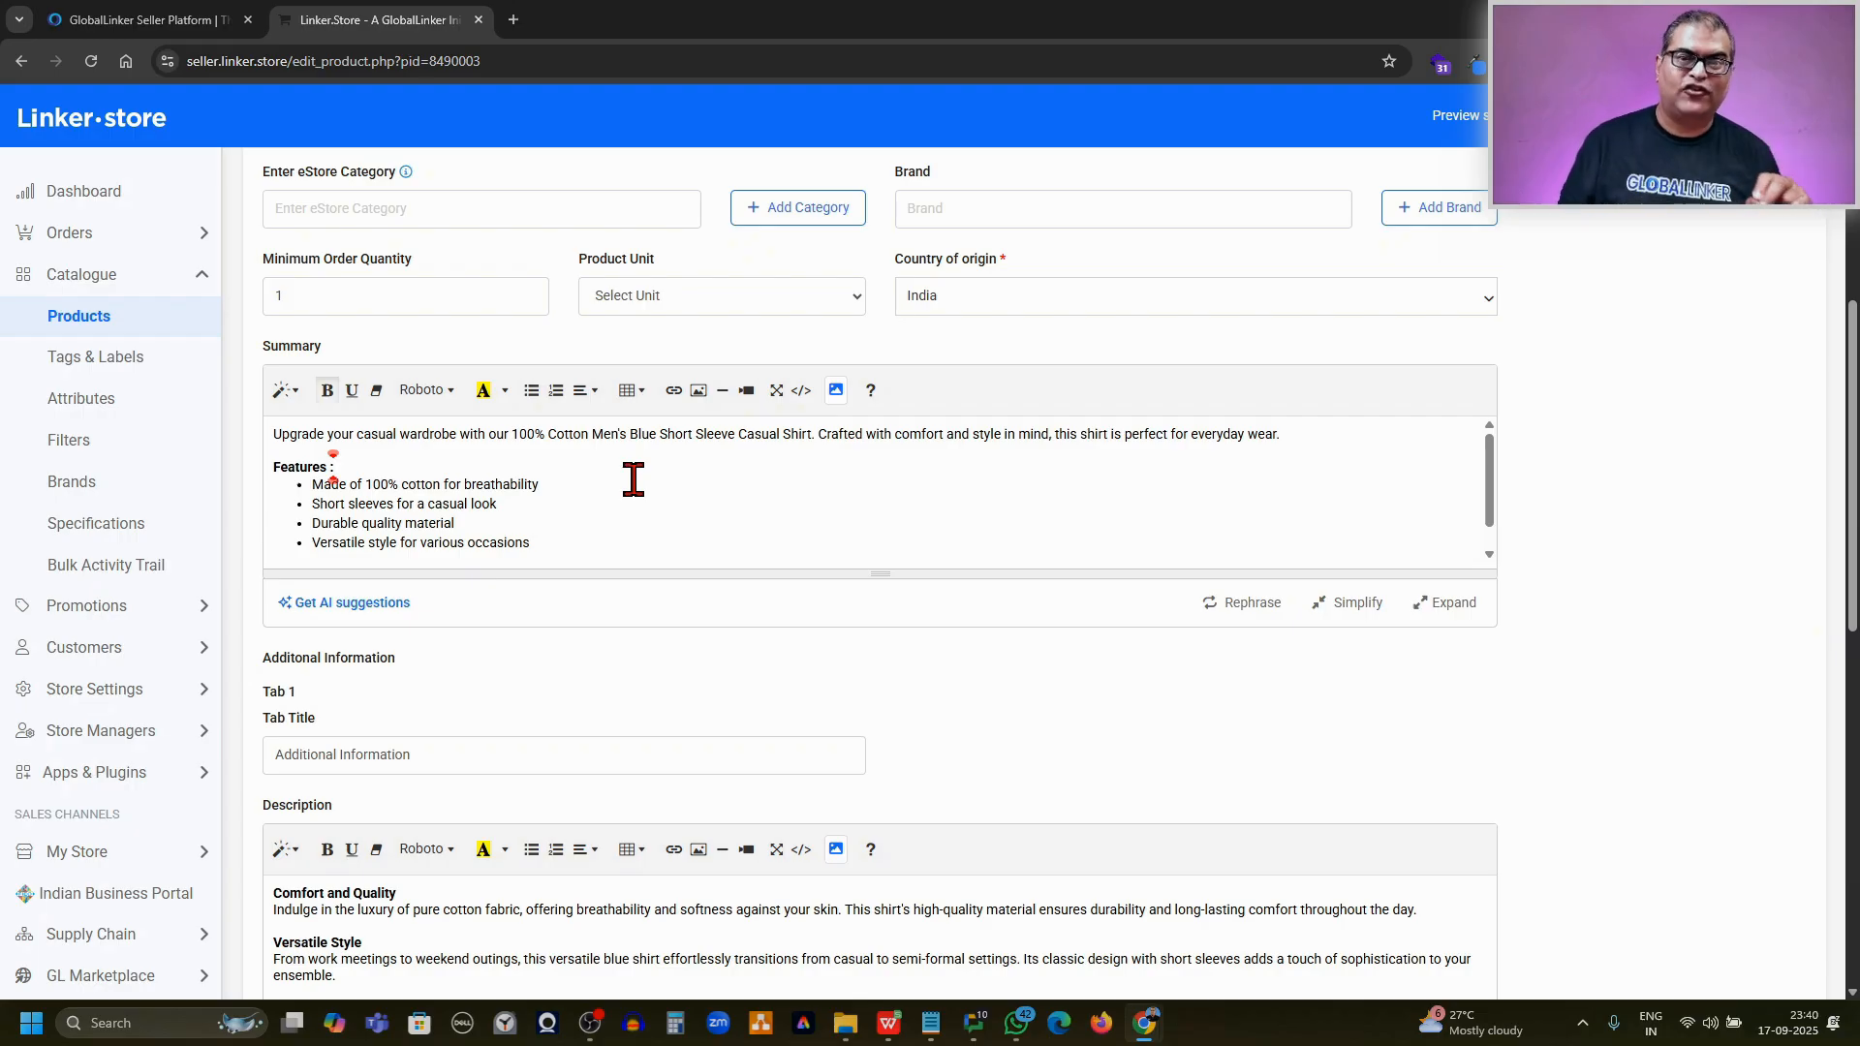
{"action": "scroll", "coordinate": [634, 480], "scroll_direction": "down", "scroll_amount": 1}
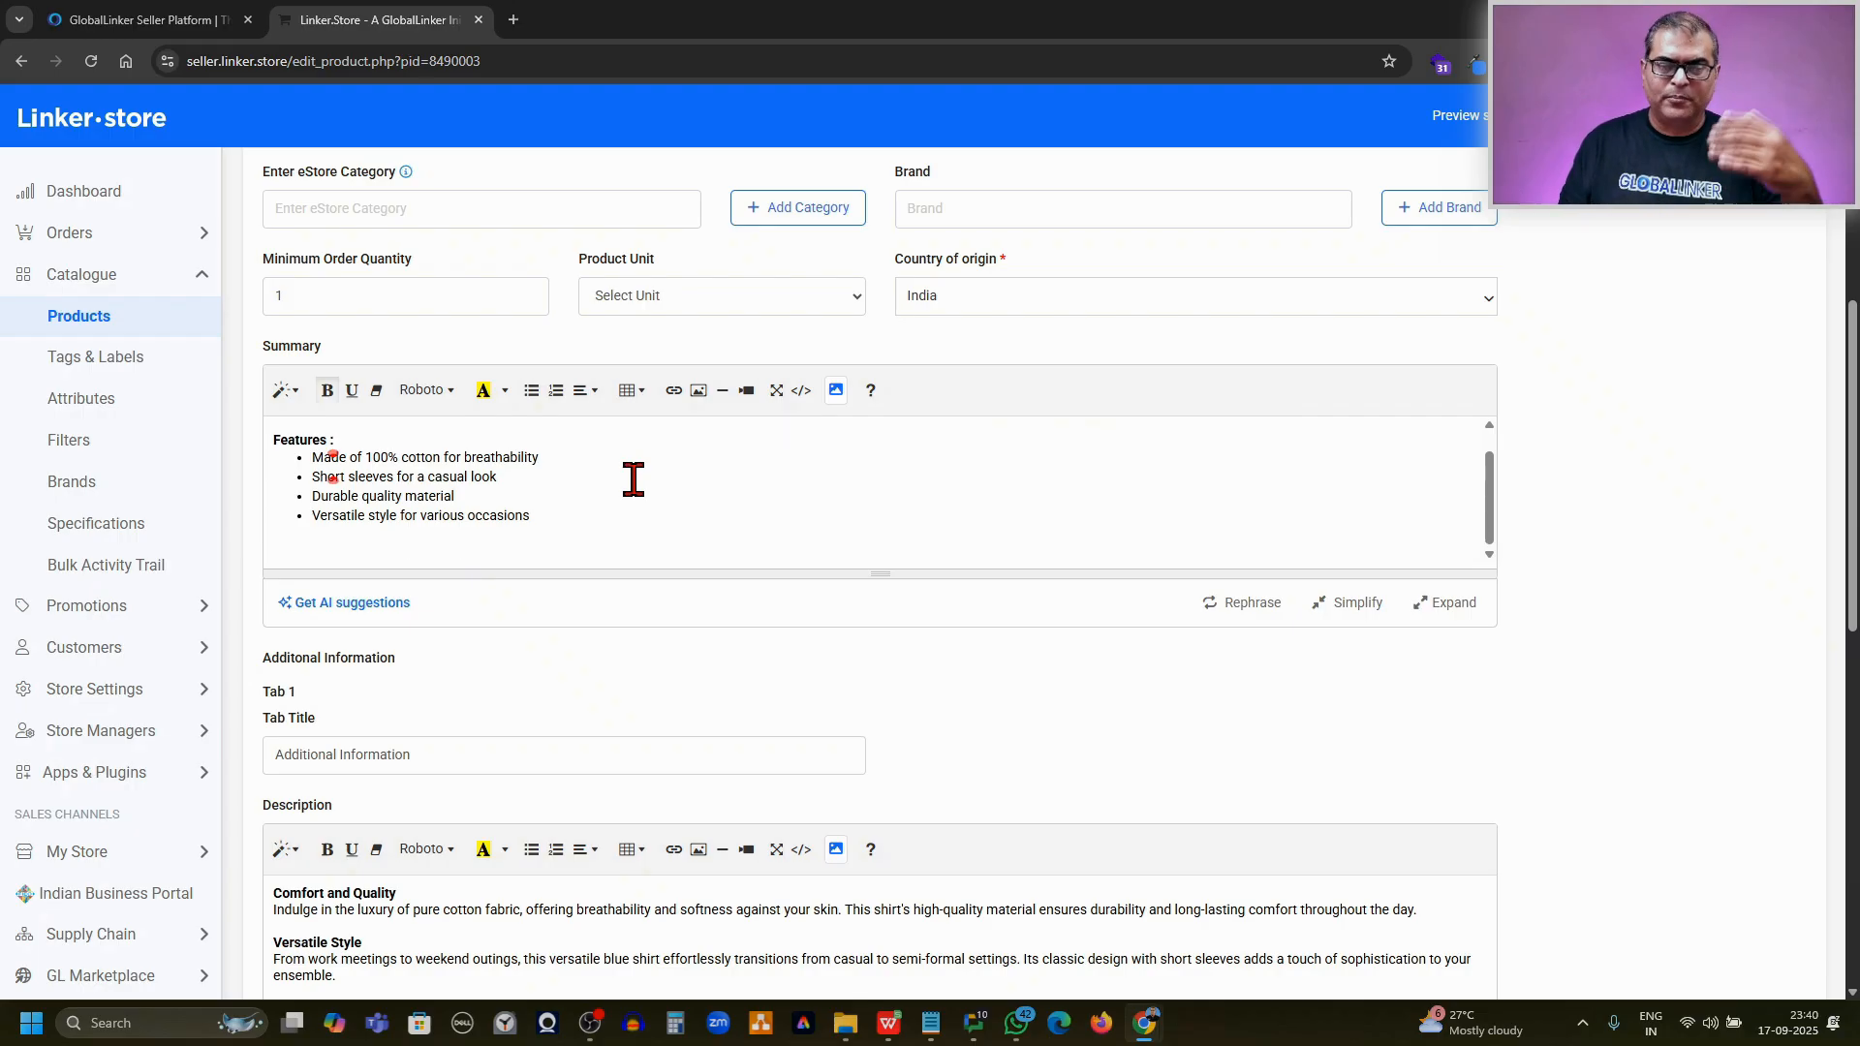
{"action": "scroll", "coordinate": [639, 675], "scroll_direction": "down", "scroll_amount": 3}
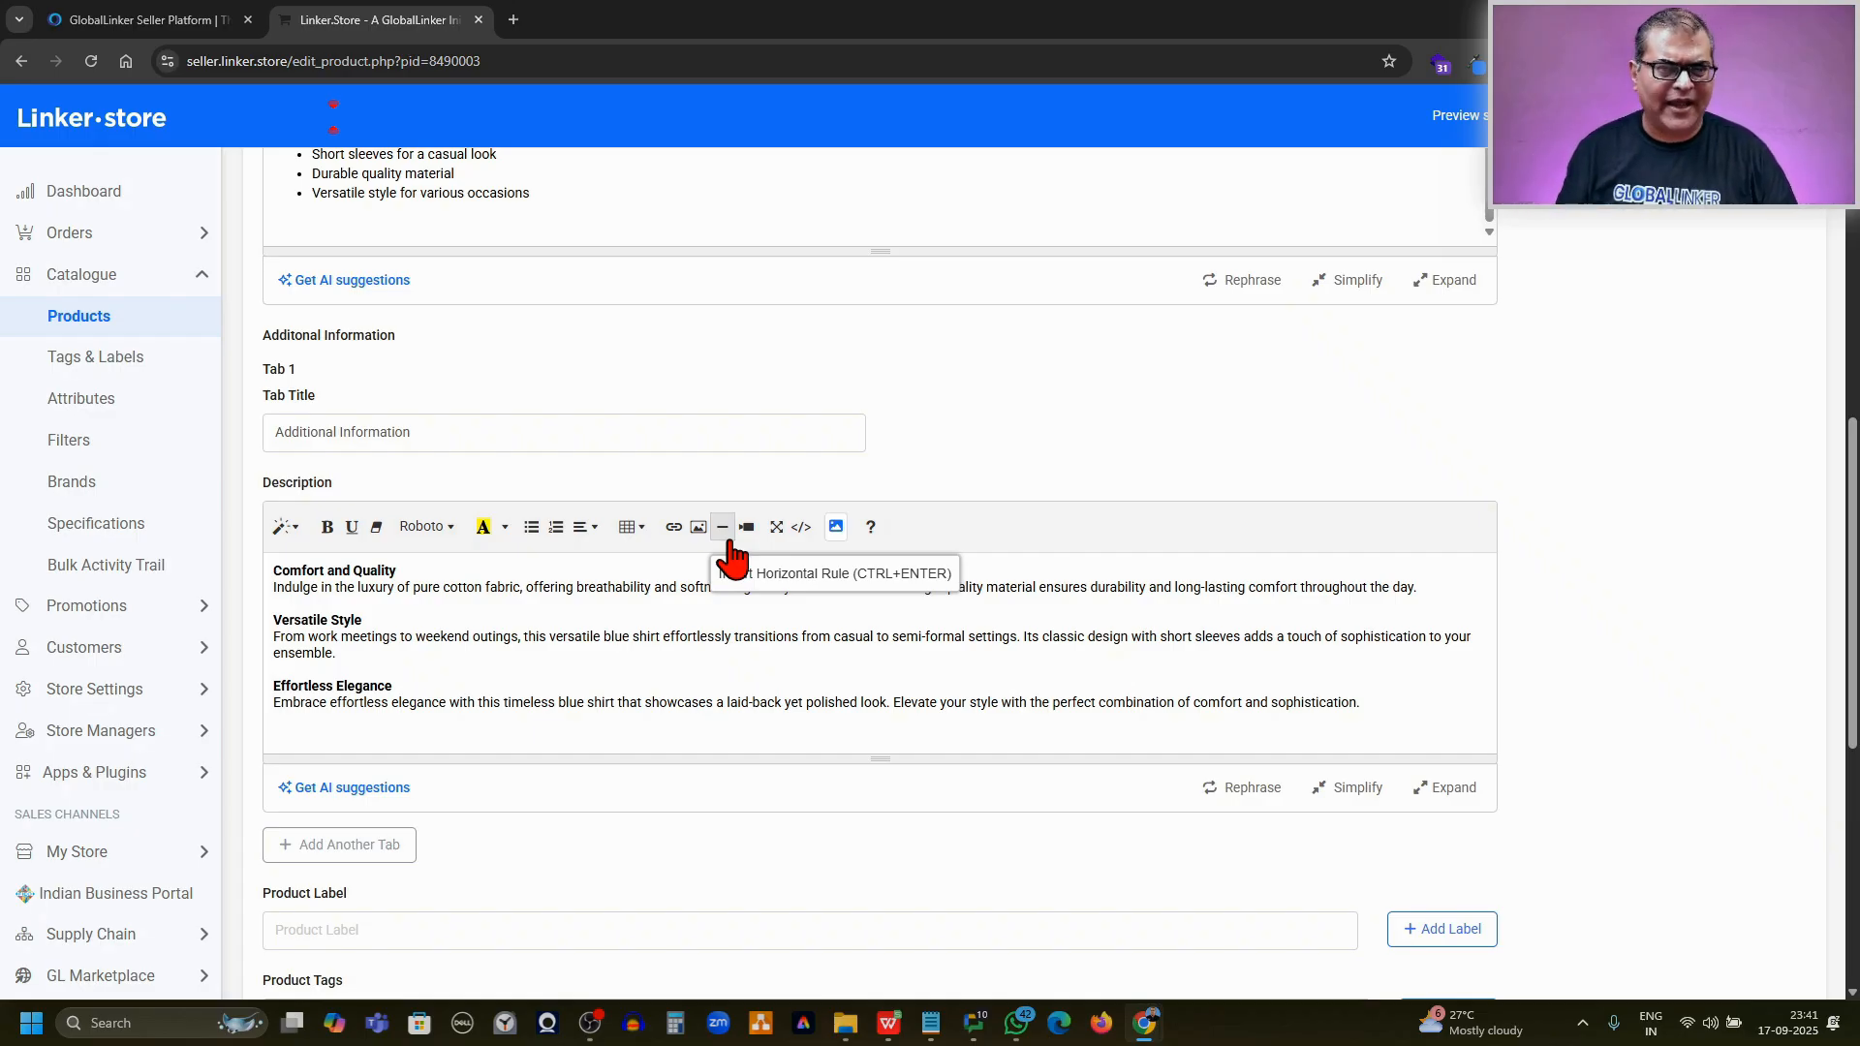
{"action": "scroll", "coordinate": [729, 553], "scroll_direction": "down", "scroll_amount": 8}
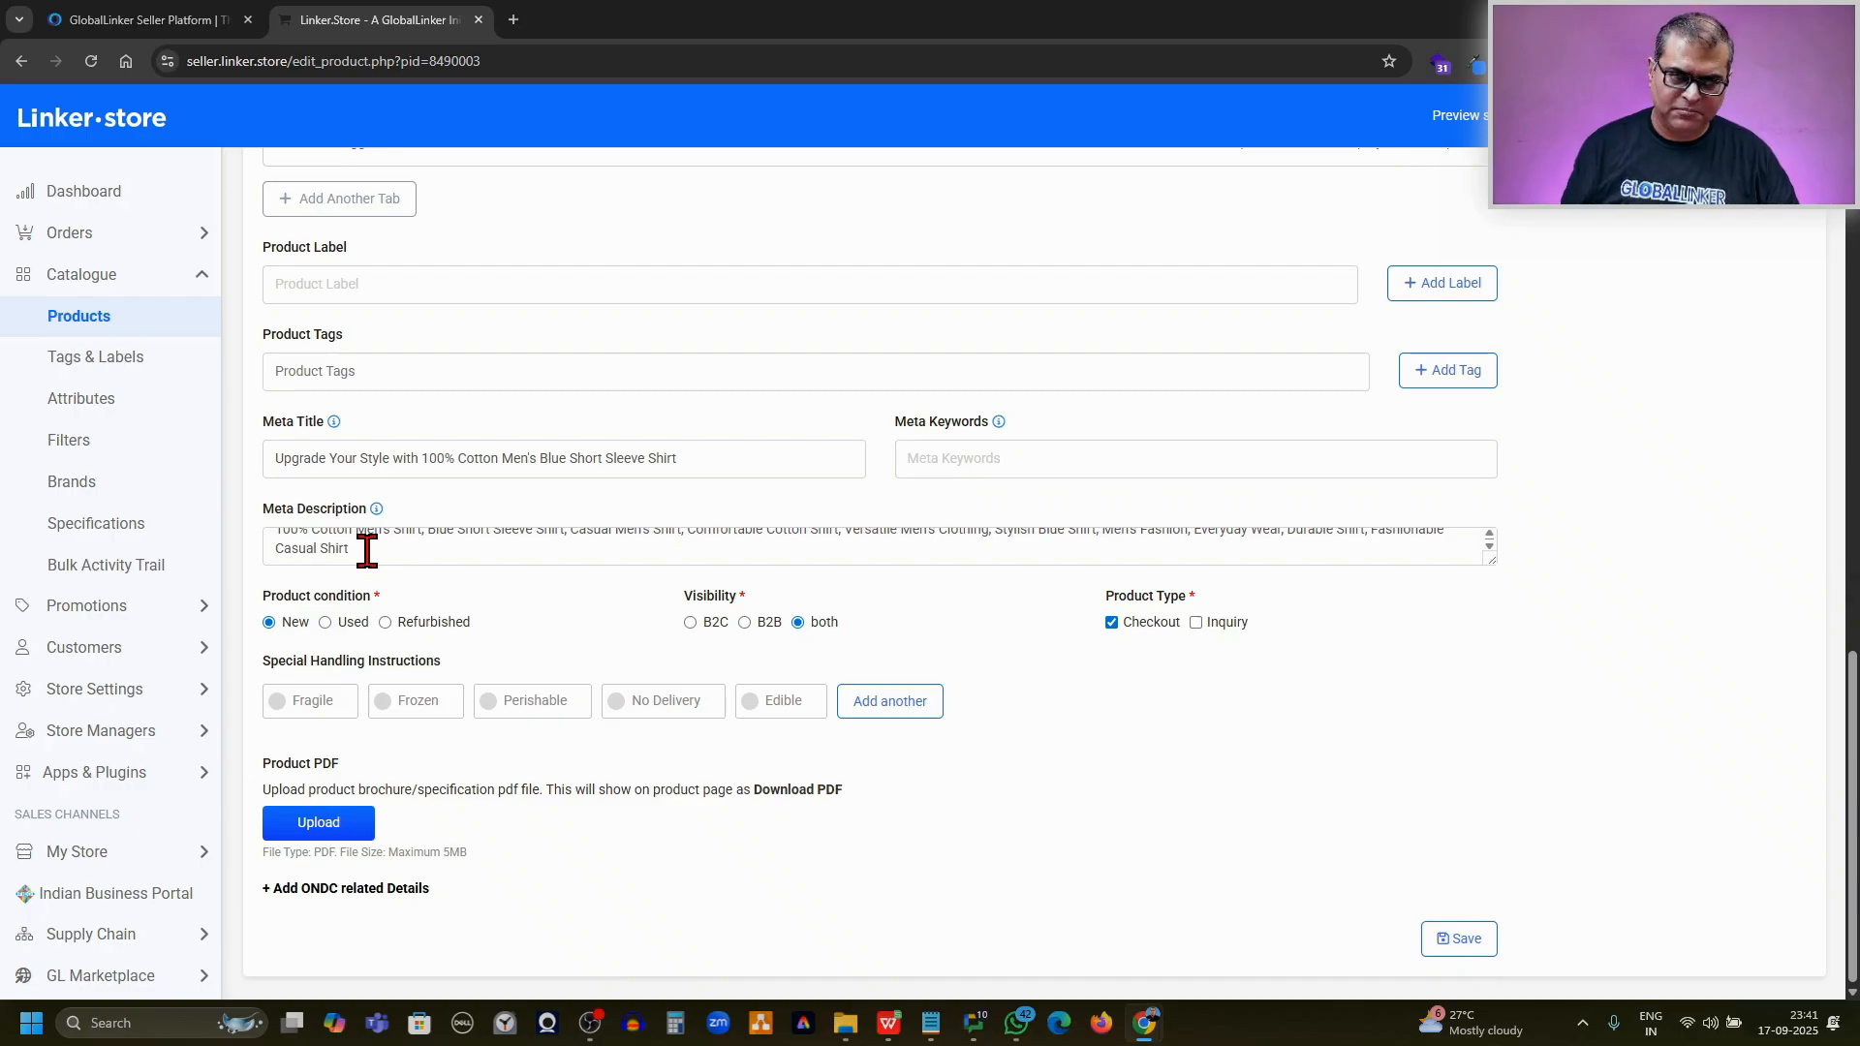
{"action": "scroll", "coordinate": [367, 550], "scroll_direction": "up", "scroll_amount": 1}
{"action": "scroll", "coordinate": [366, 550], "scroll_direction": "up", "scroll_amount": 2}
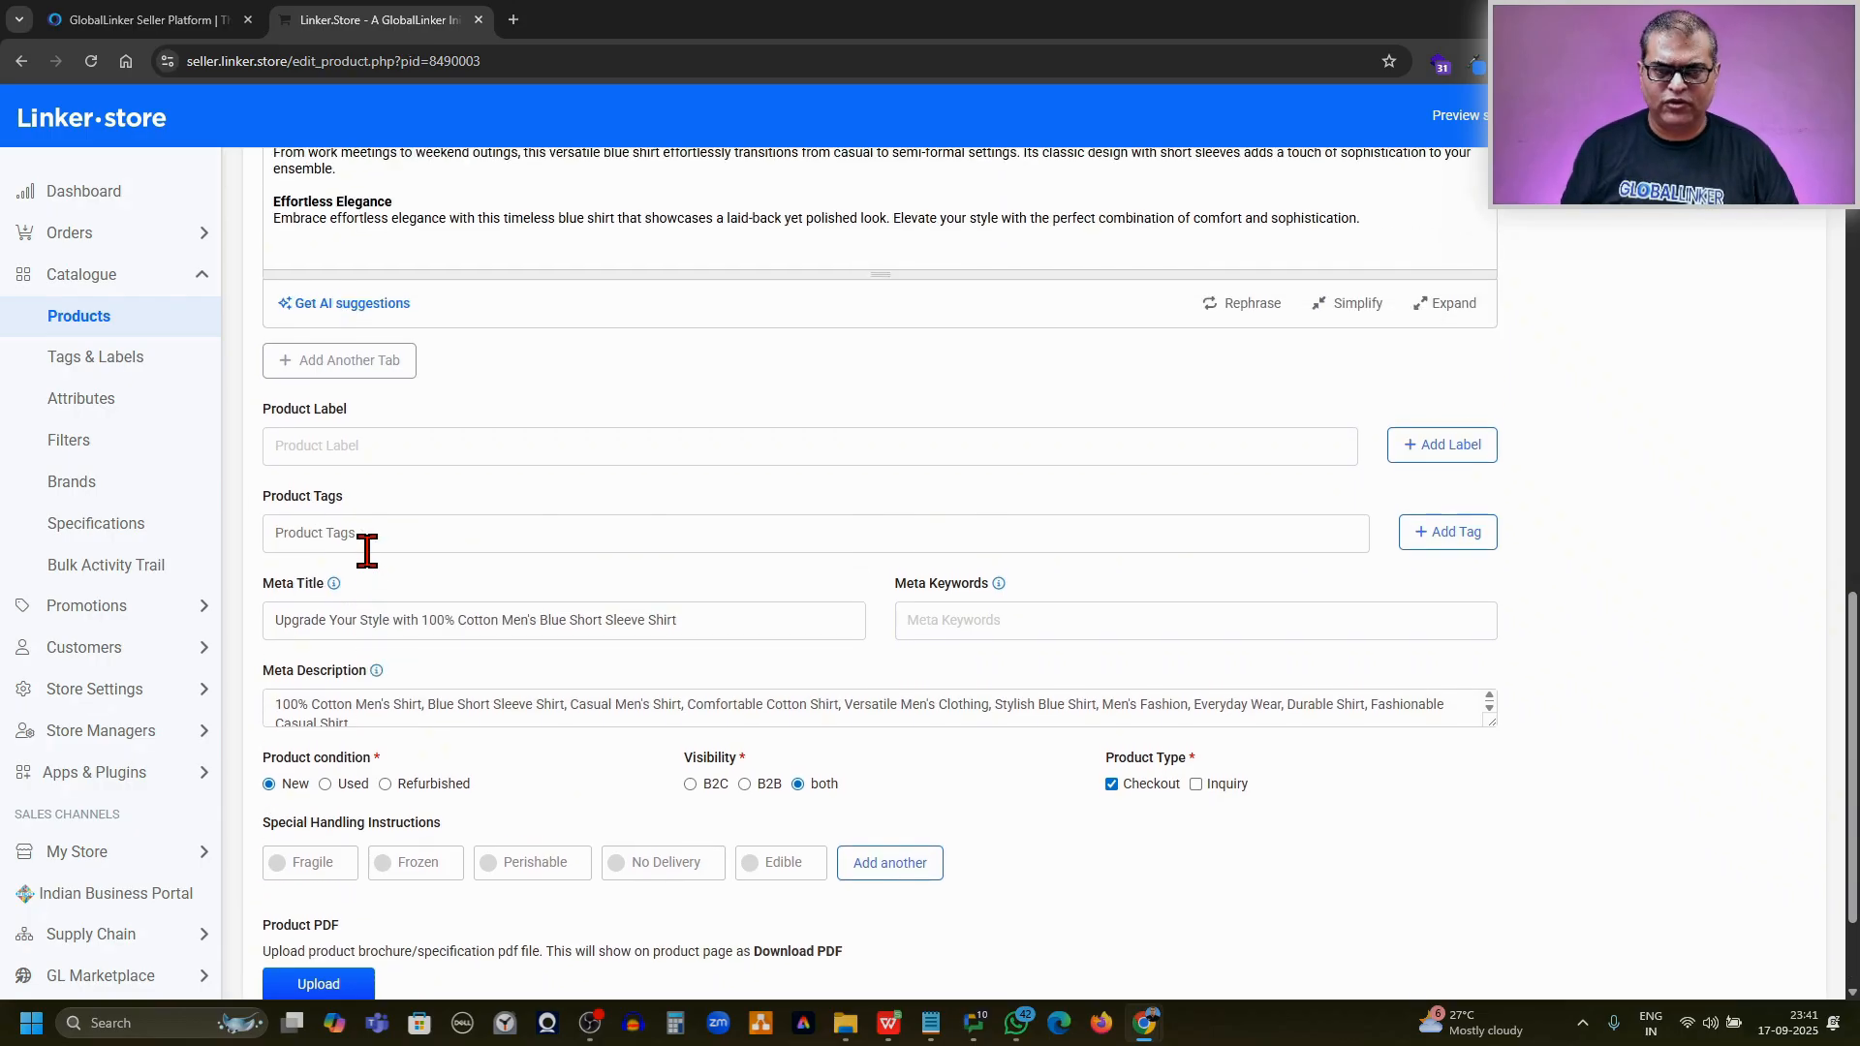
{"action": "scroll", "coordinate": [366, 550], "scroll_direction": "up", "scroll_amount": 2}
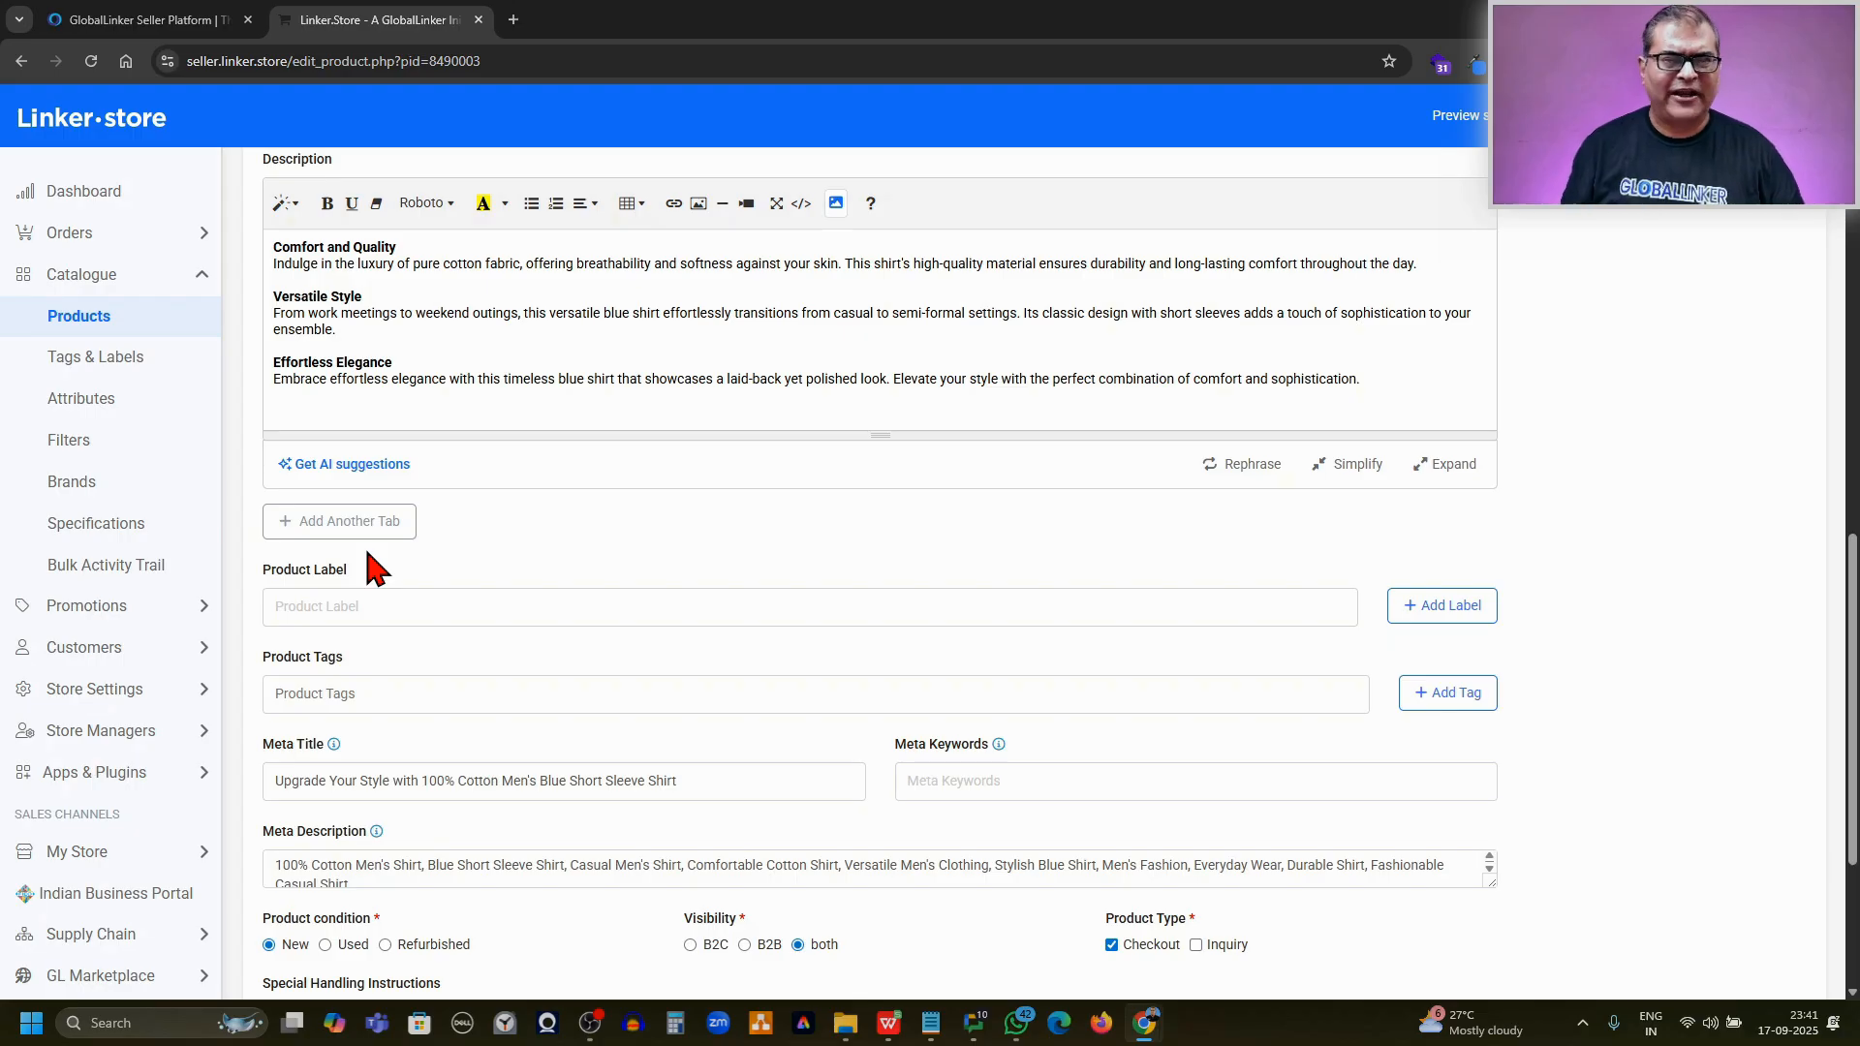
{"action": "scroll", "coordinate": [368, 553], "scroll_direction": "up", "scroll_amount": 15}
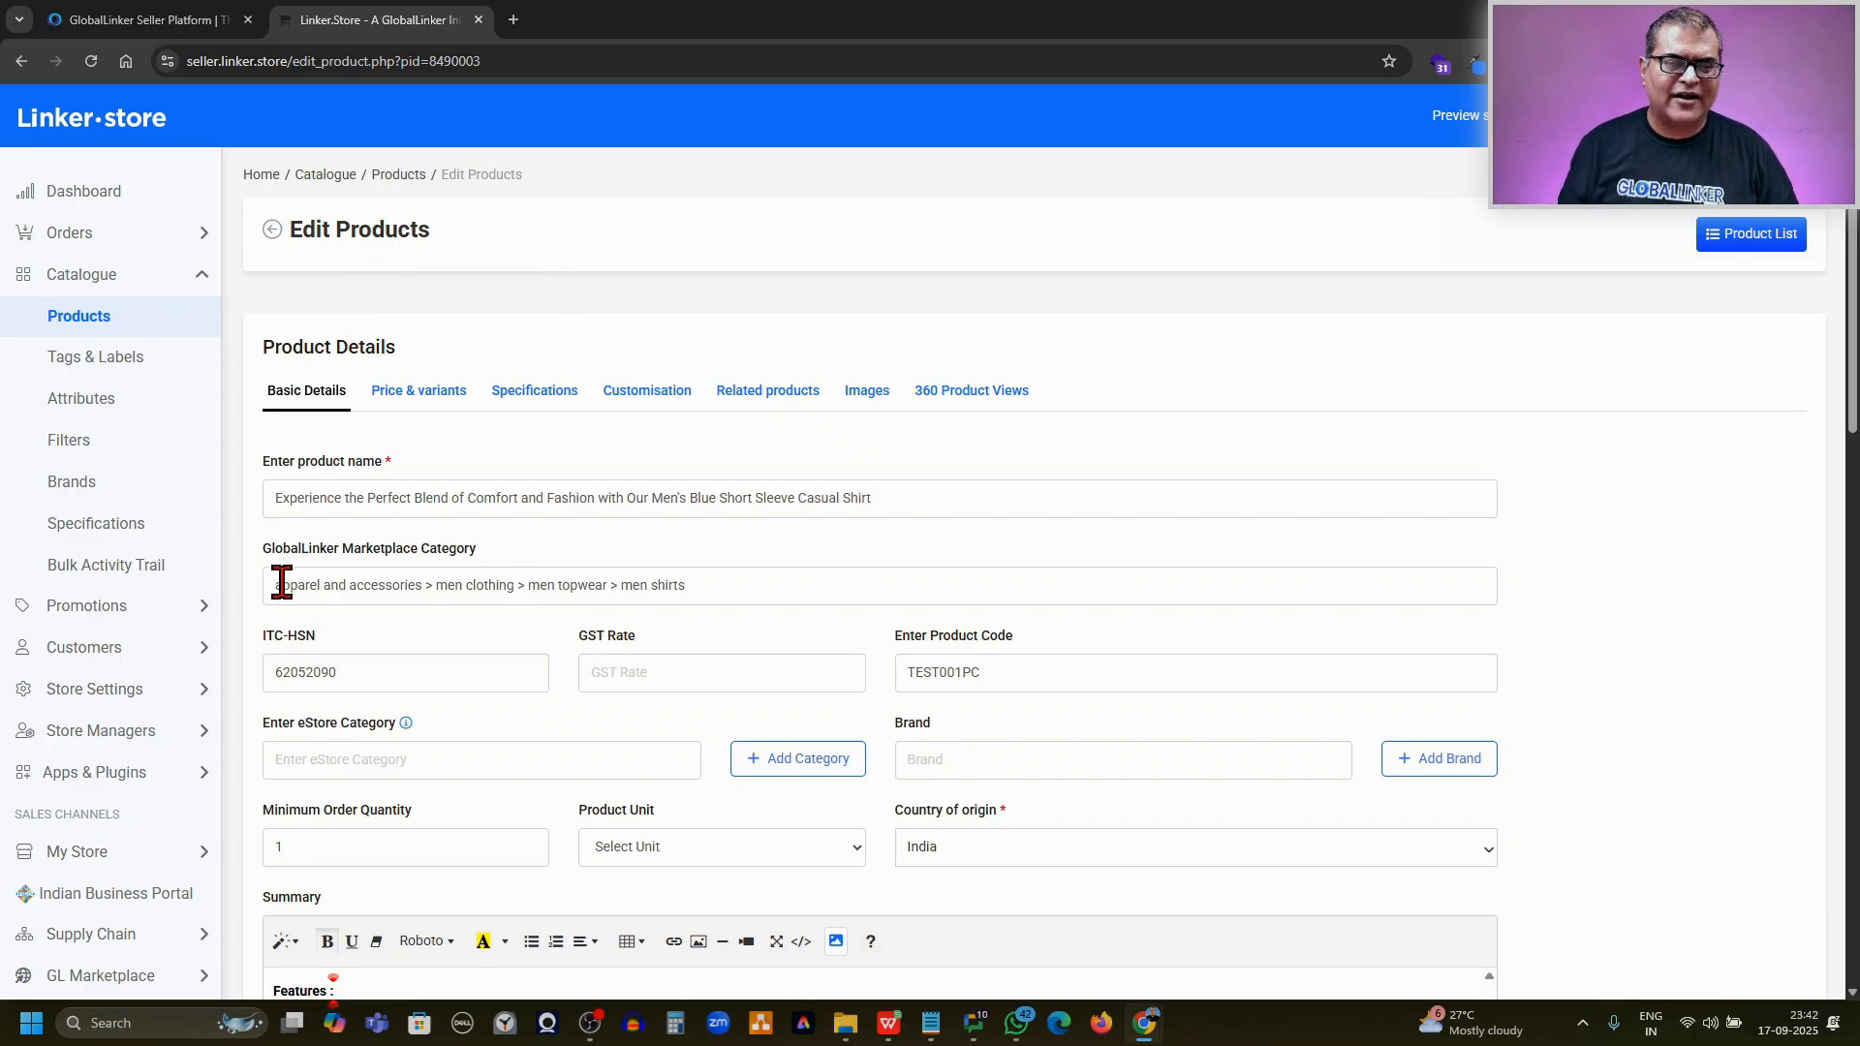
Clear the marketplace category, search for "shir" and select apparel and accessories > men clothing > men topwear > men shirts.
{"action": "left_click", "coordinate": [718, 590]}
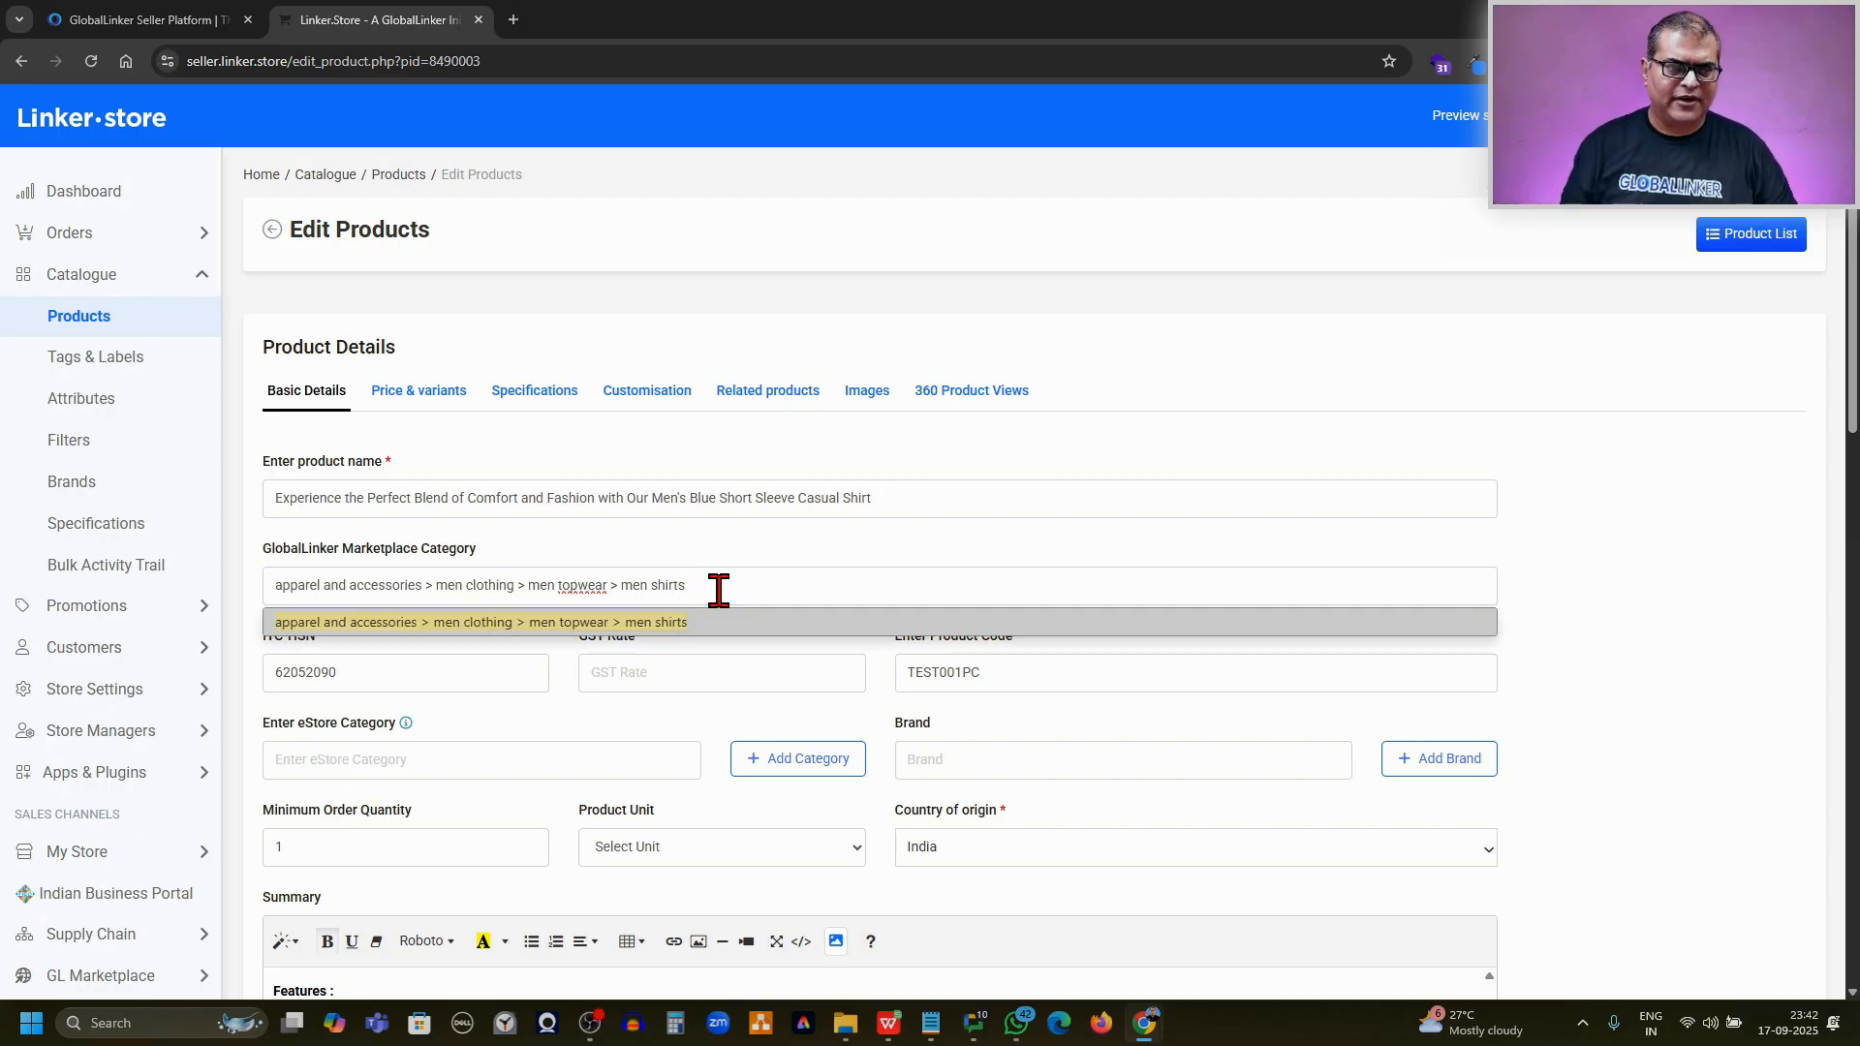
{"action": "left_click_drag", "start_coordinate": [718, 590], "coordinate": [174, 581]}
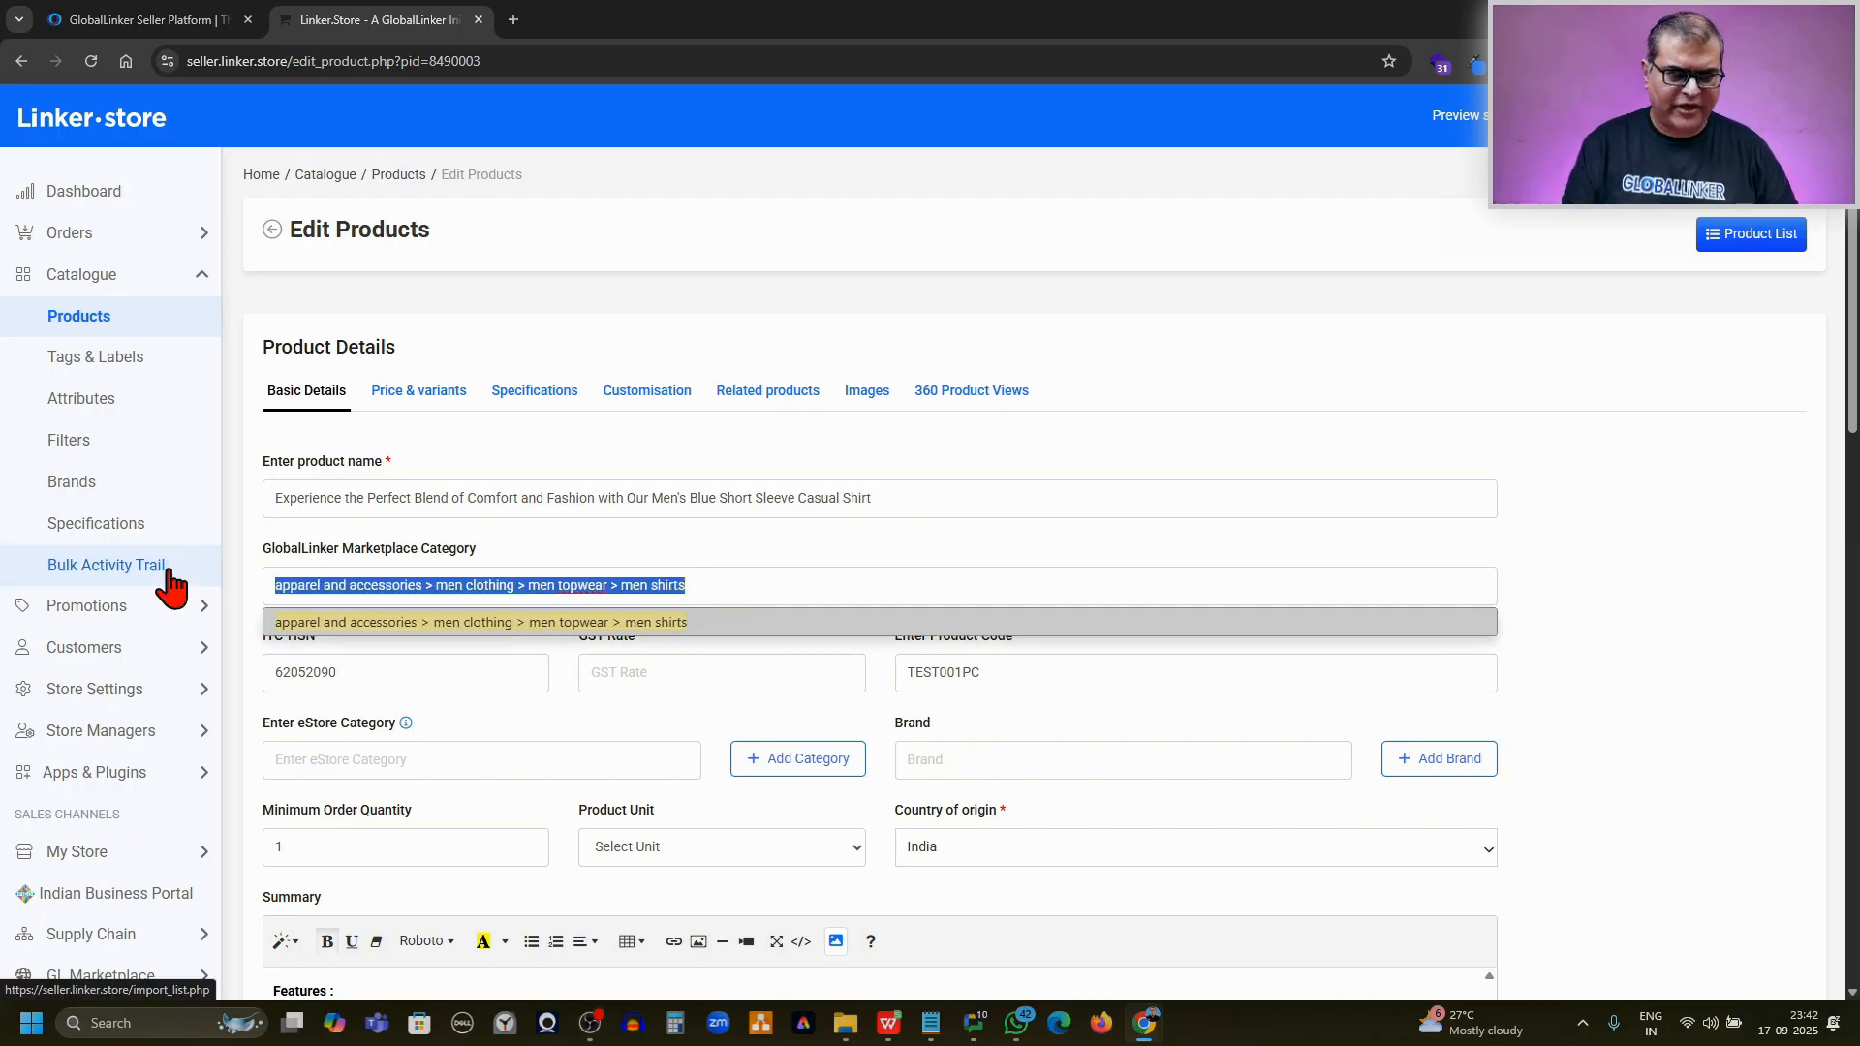
{"action": "key", "text": "BackSpace"}
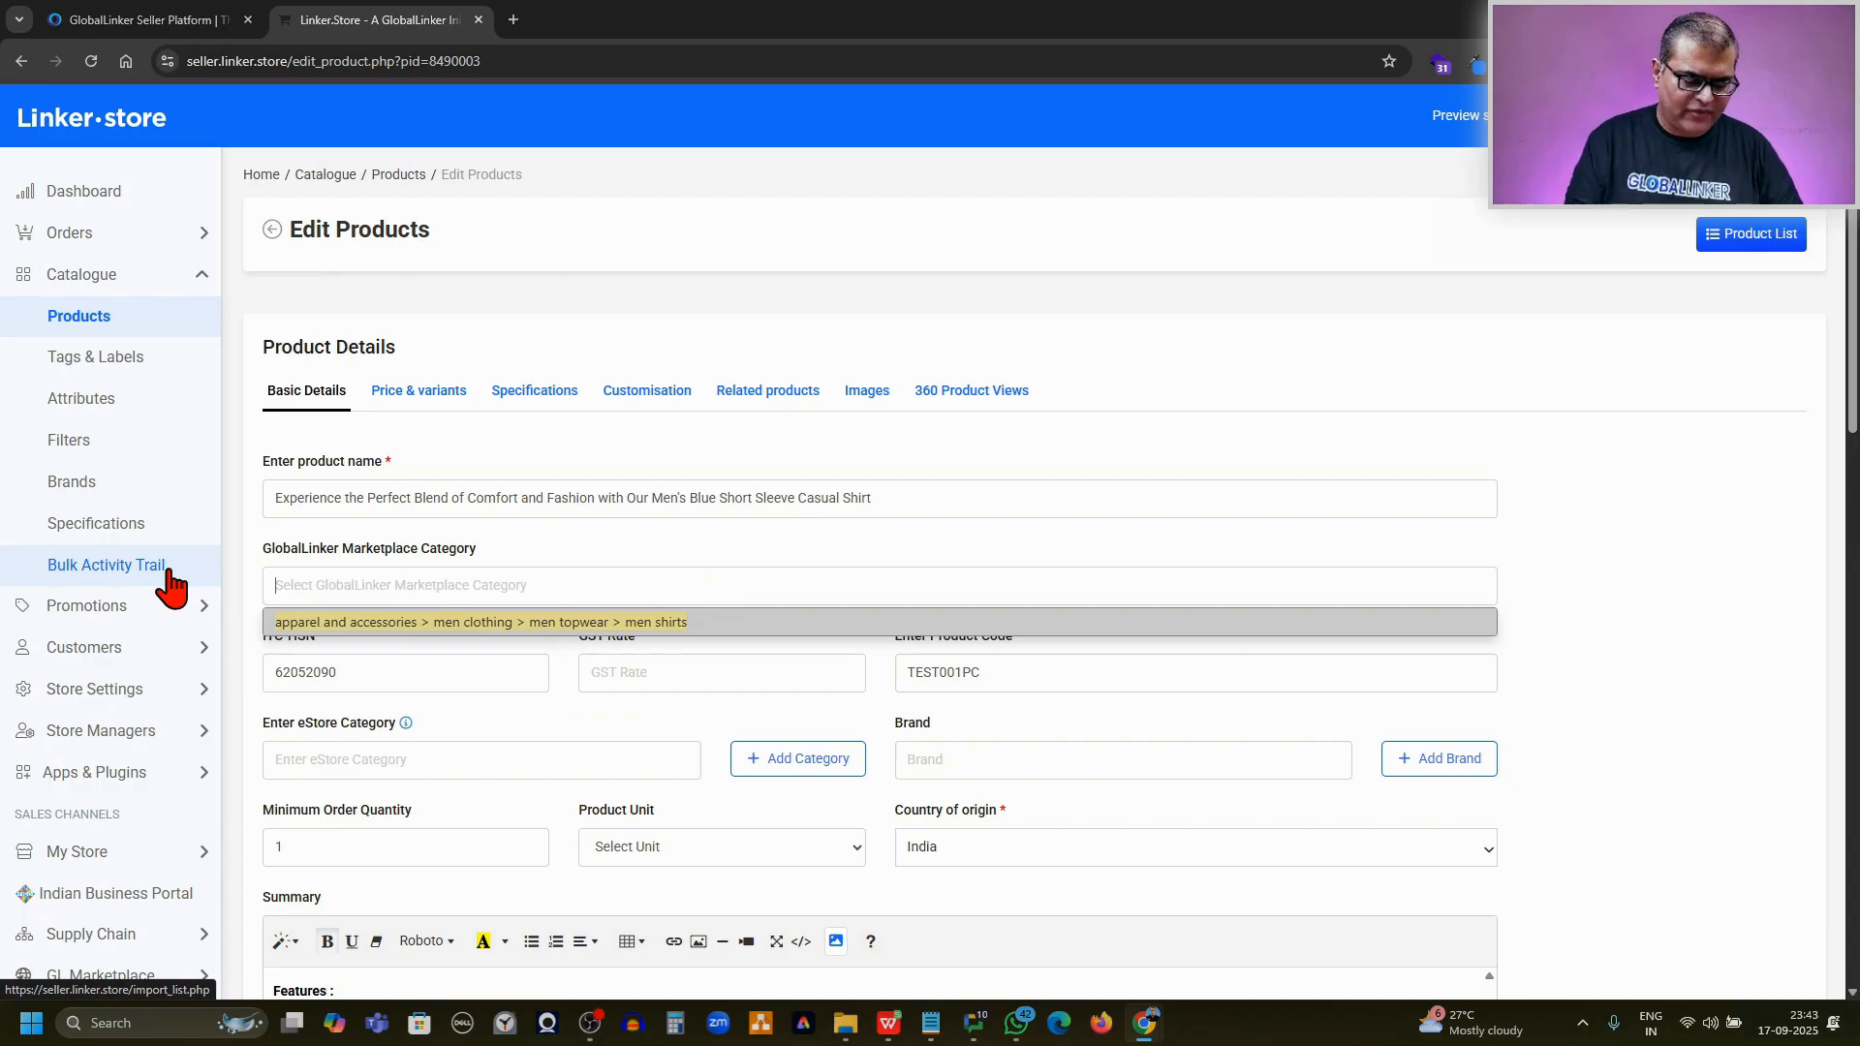
{"action": "type", "text": "shiry"}
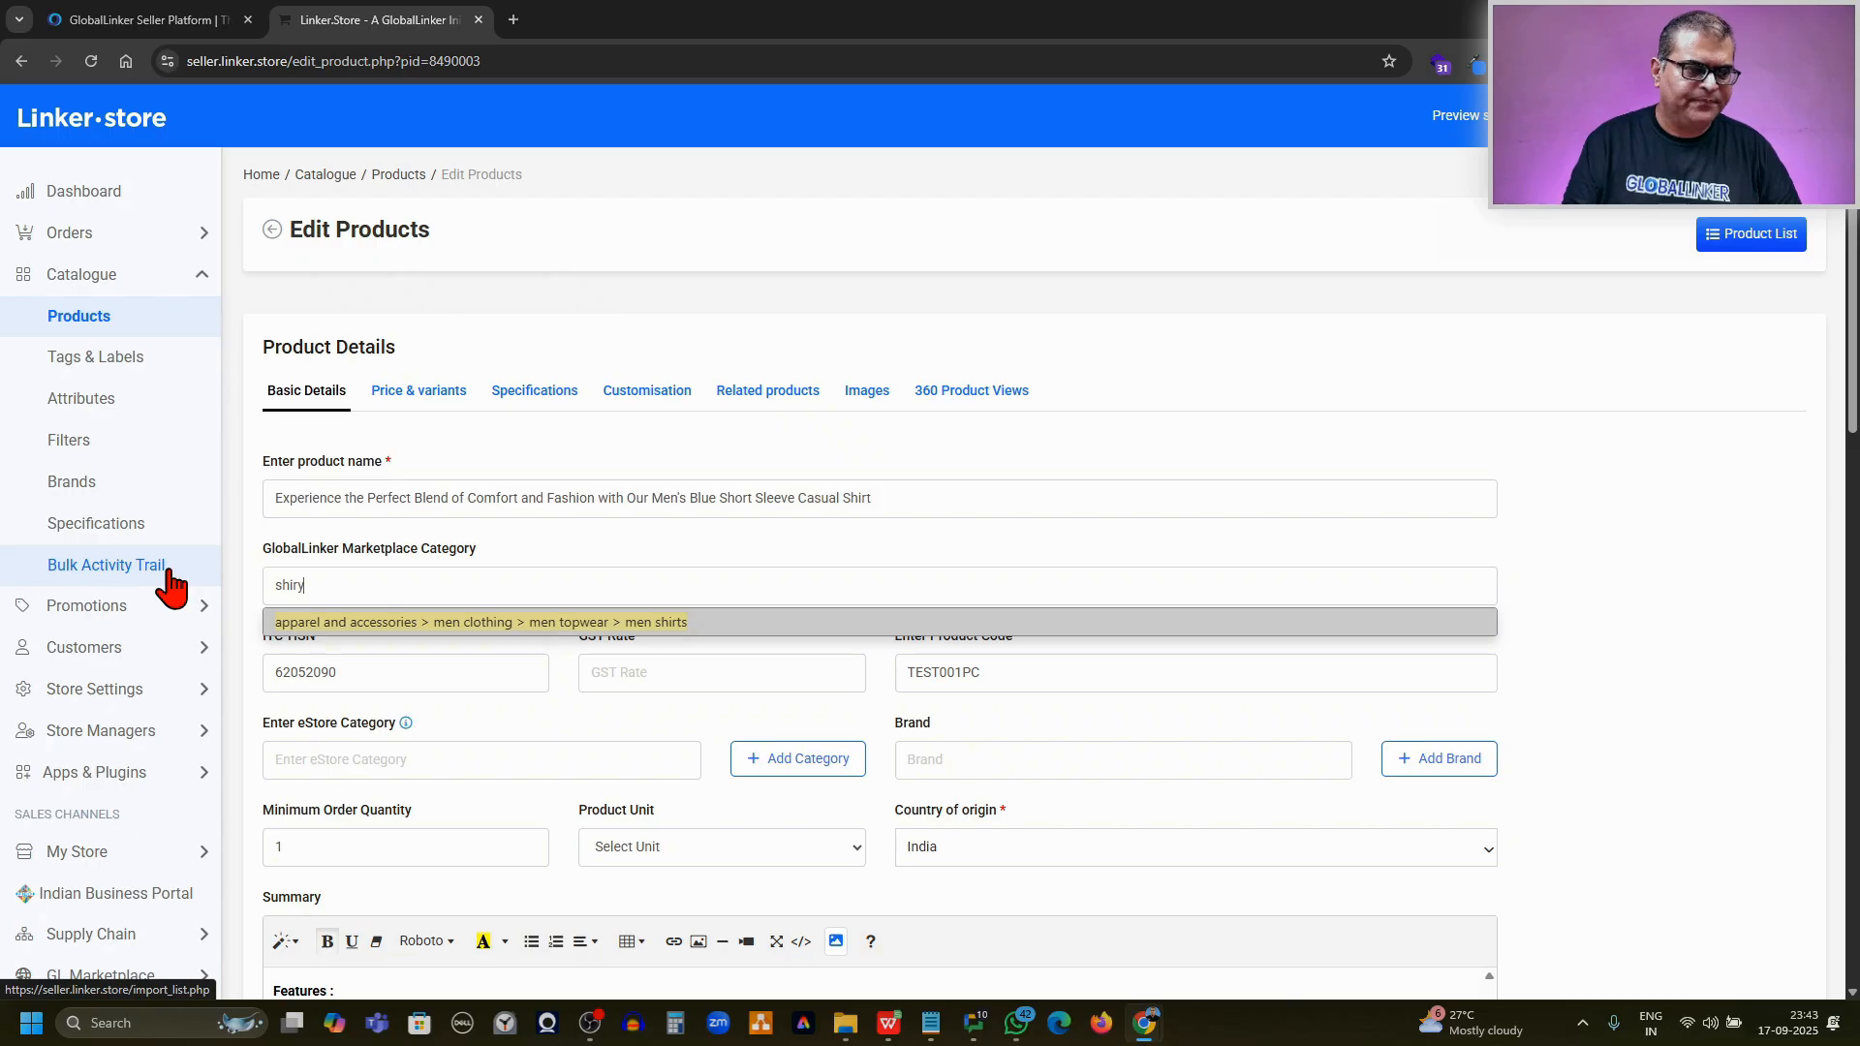
{"action": "key", "text": "BackSpace"}
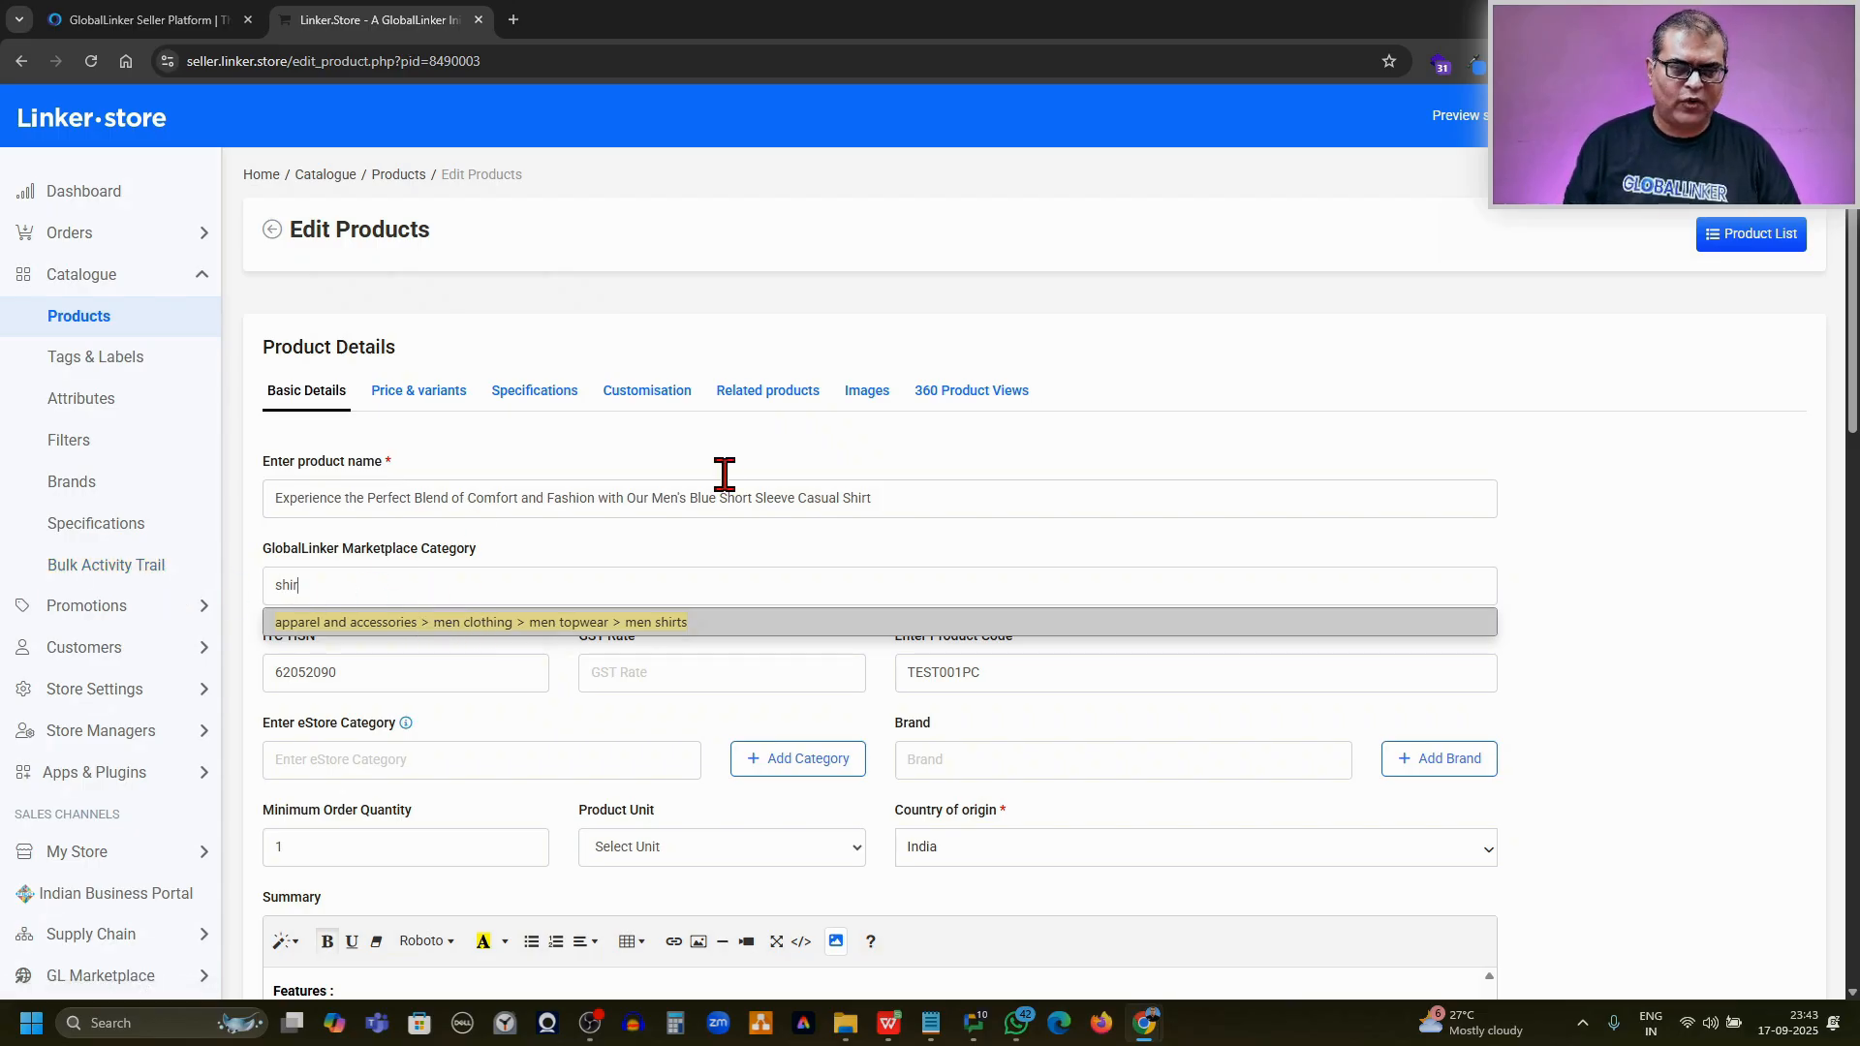
{"action": "left_click", "coordinate": [592, 625]}
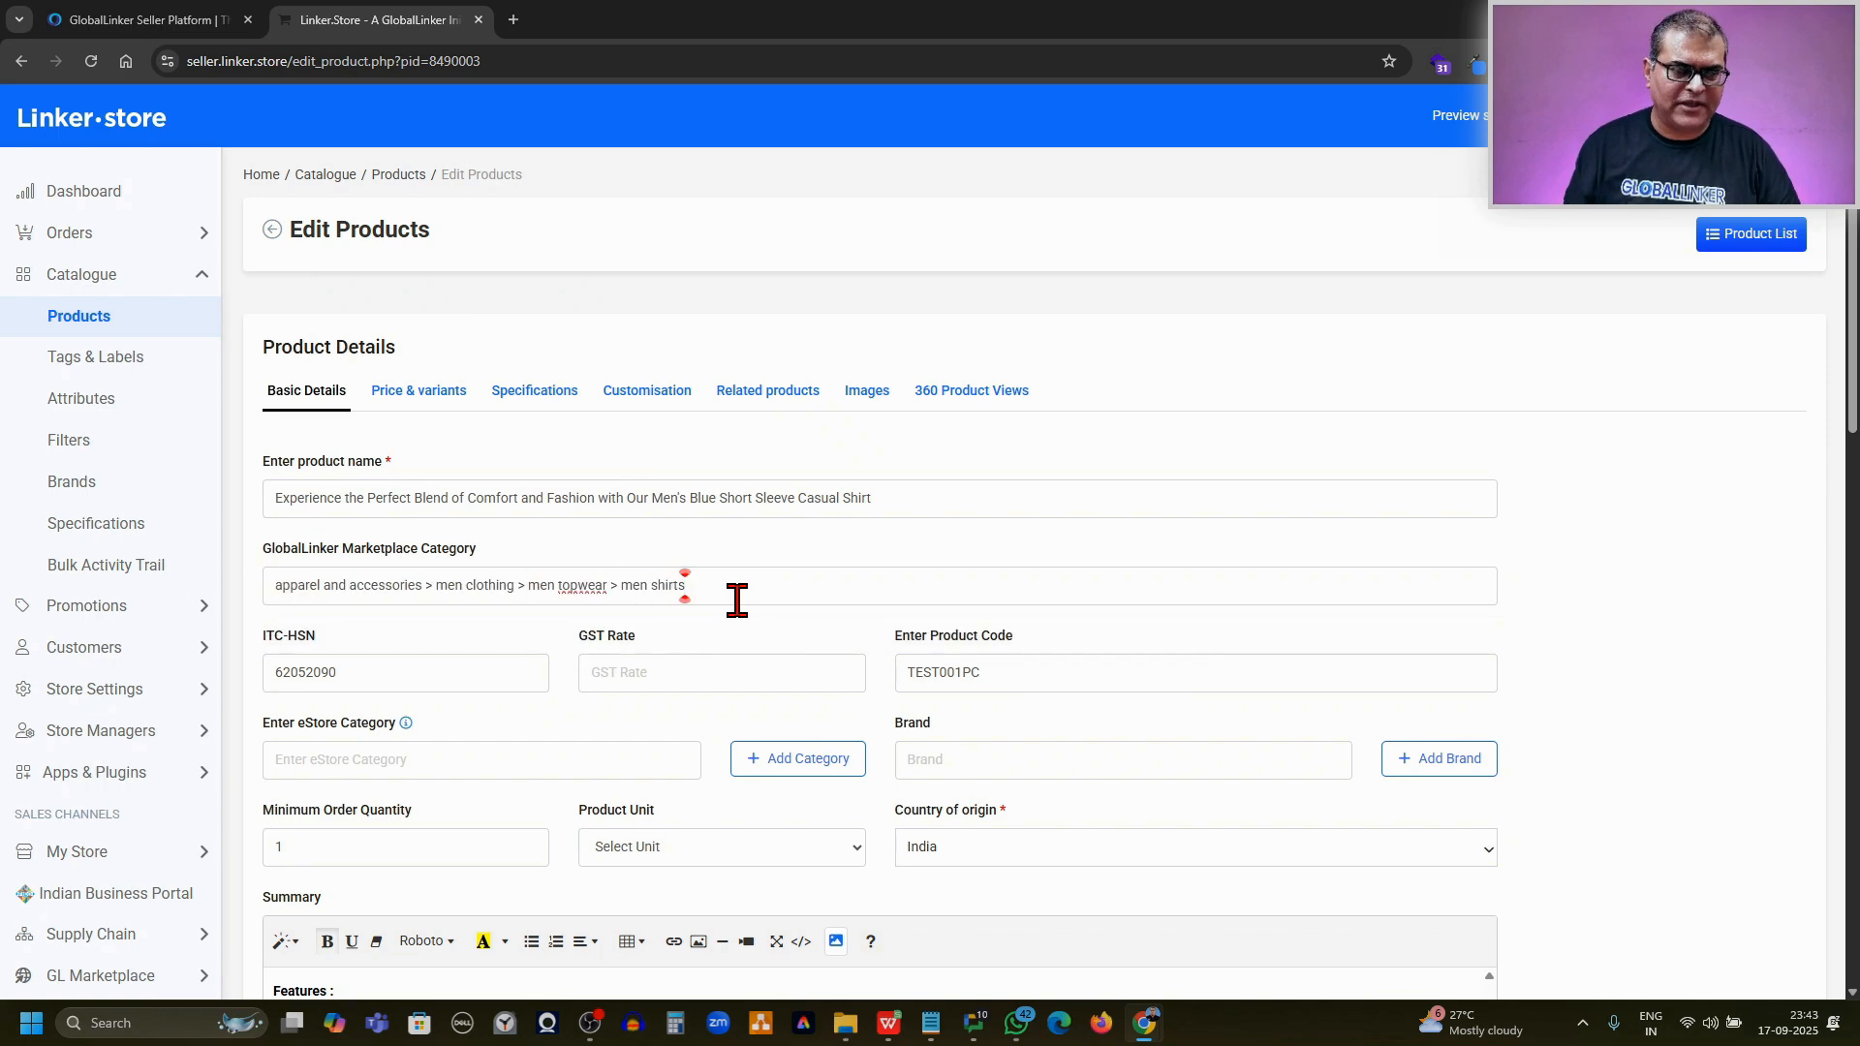
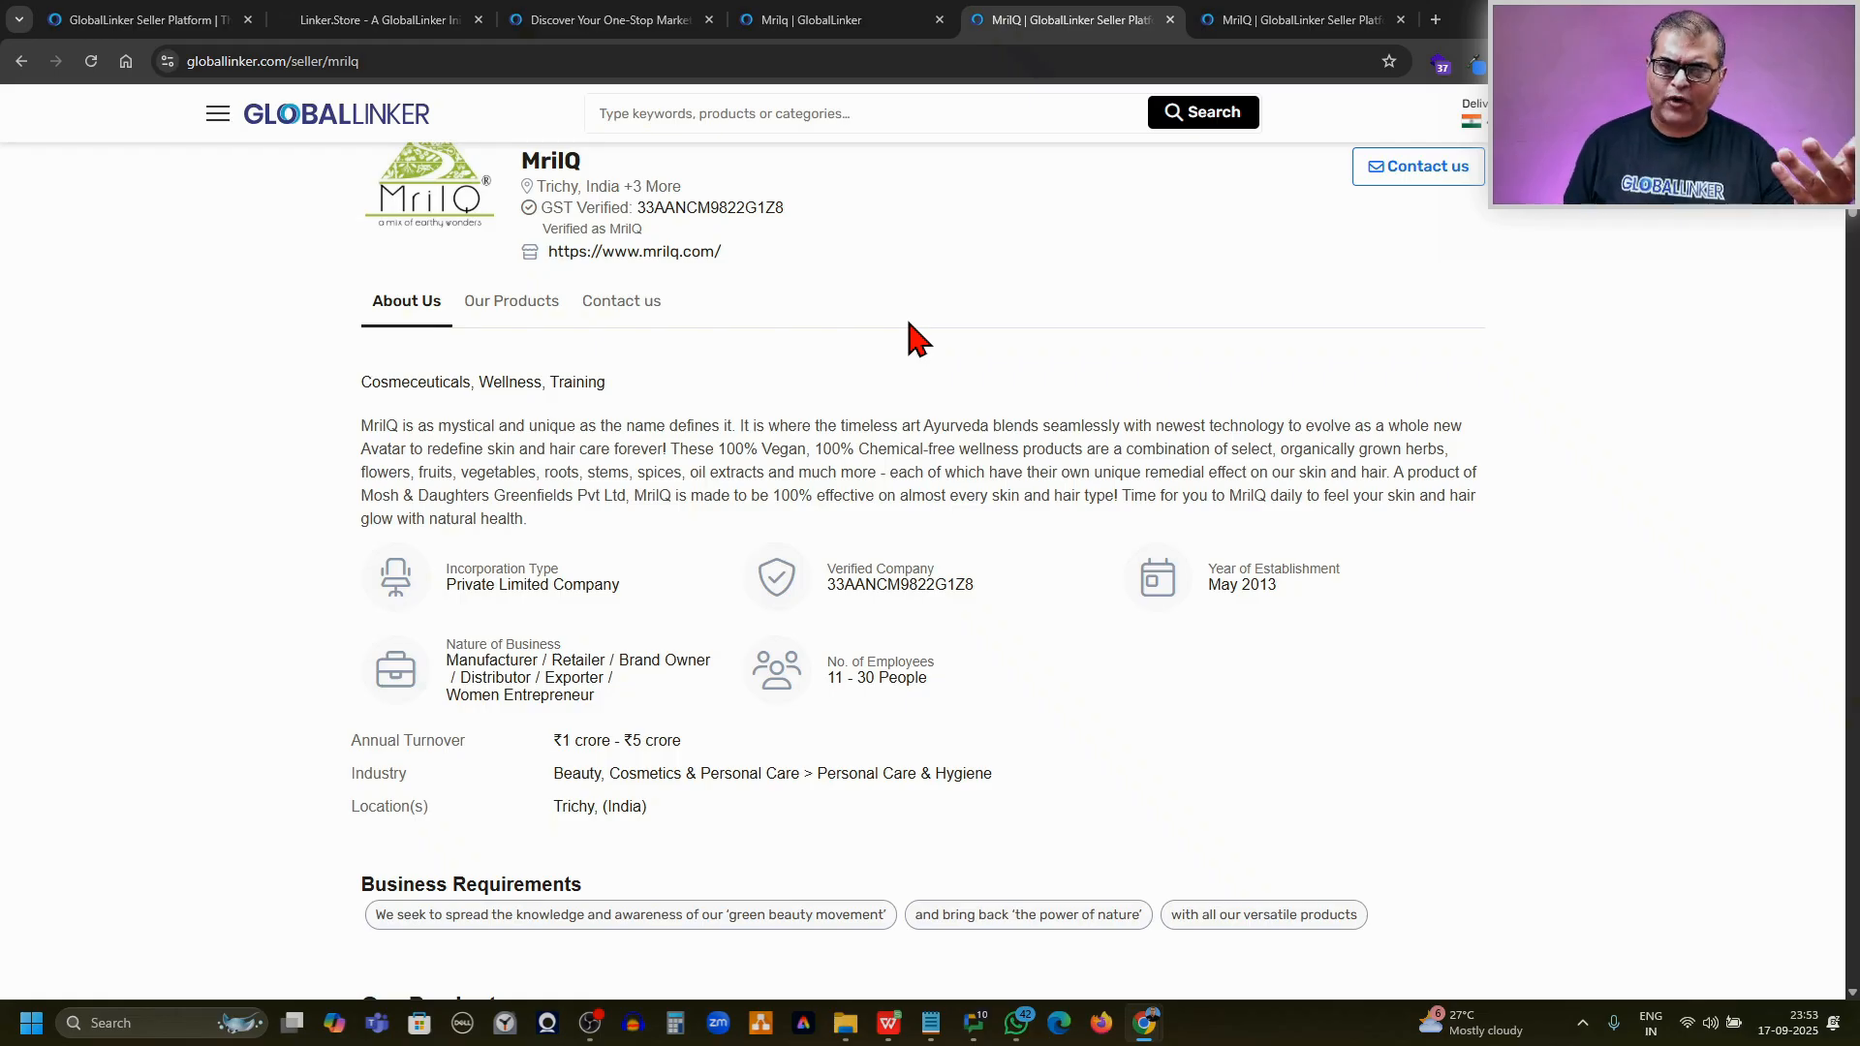
Examine the MrilQ seller profile's banner, company description, business facts and business requirements on GlobalLinker.
{"action": "scroll", "coordinate": [916, 339], "scroll_direction": "down", "scroll_amount": 5}
{"action": "scroll", "coordinate": [915, 339], "scroll_direction": "up", "scroll_amount": 5}
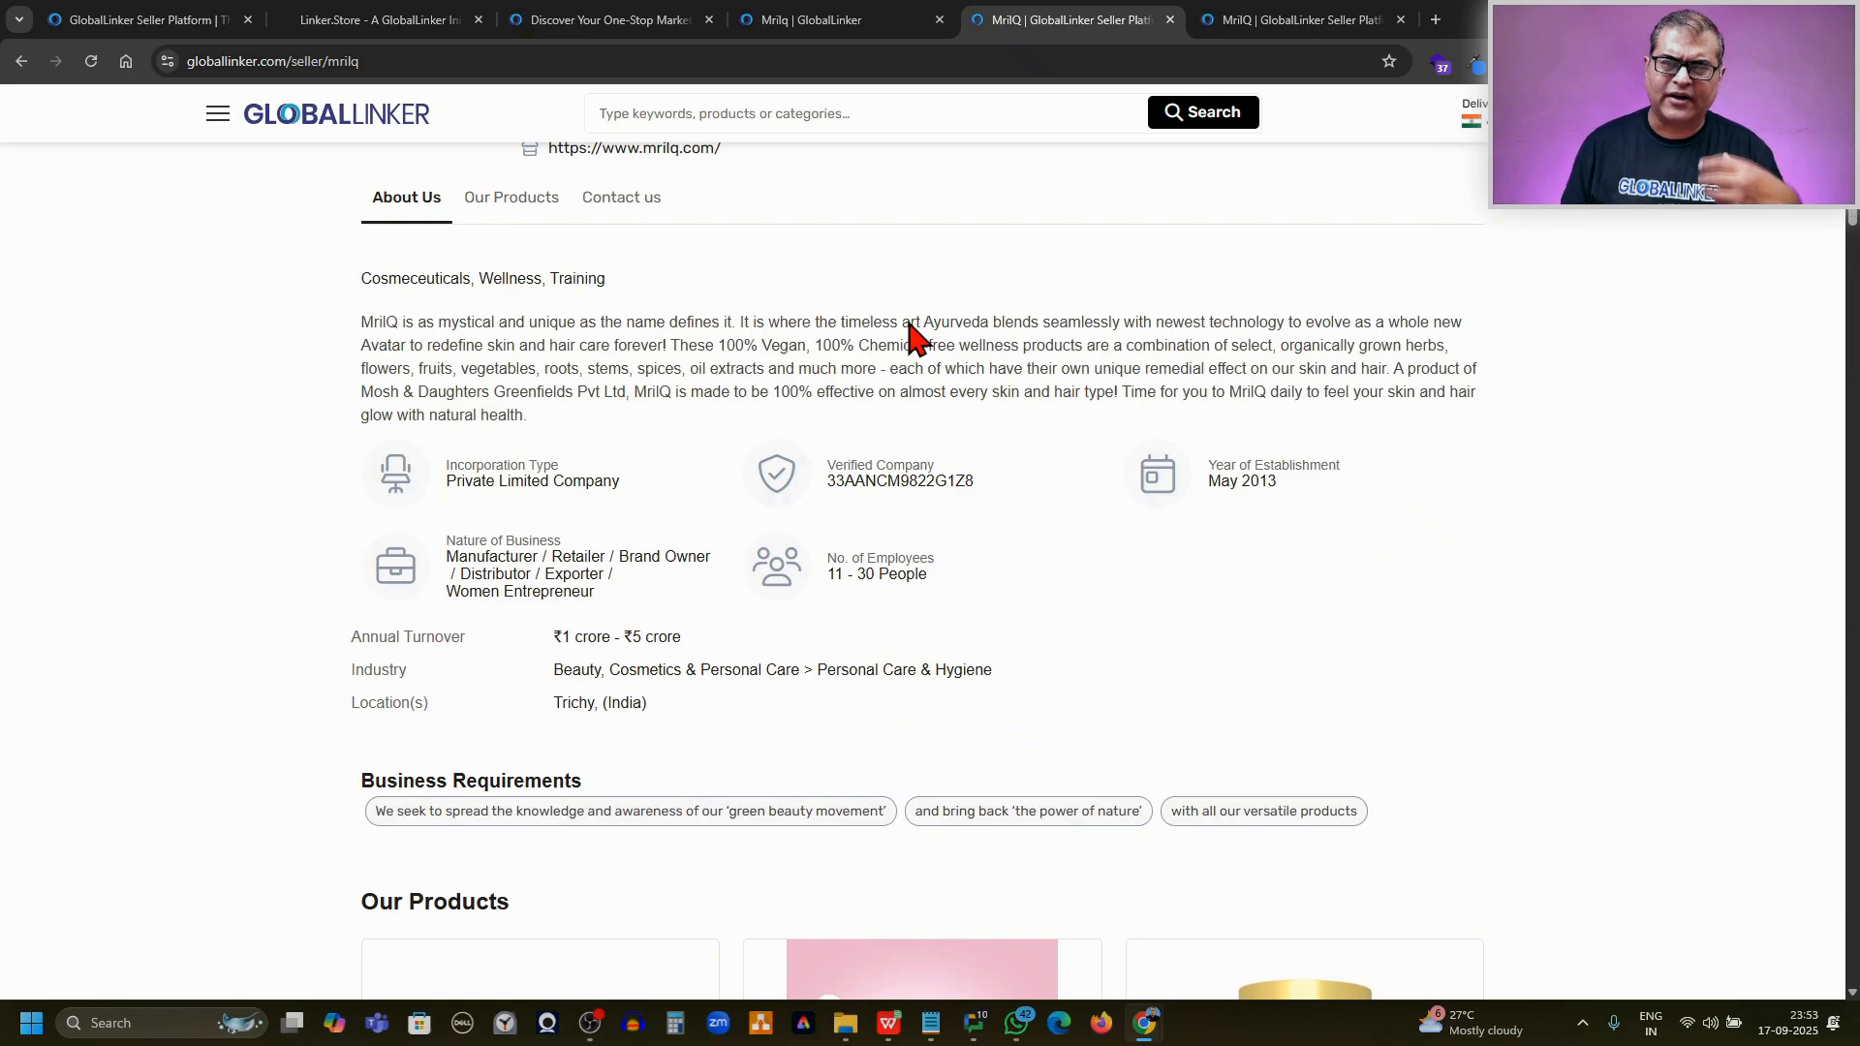
{"action": "scroll", "coordinate": [916, 339], "scroll_direction": "up", "scroll_amount": 5}
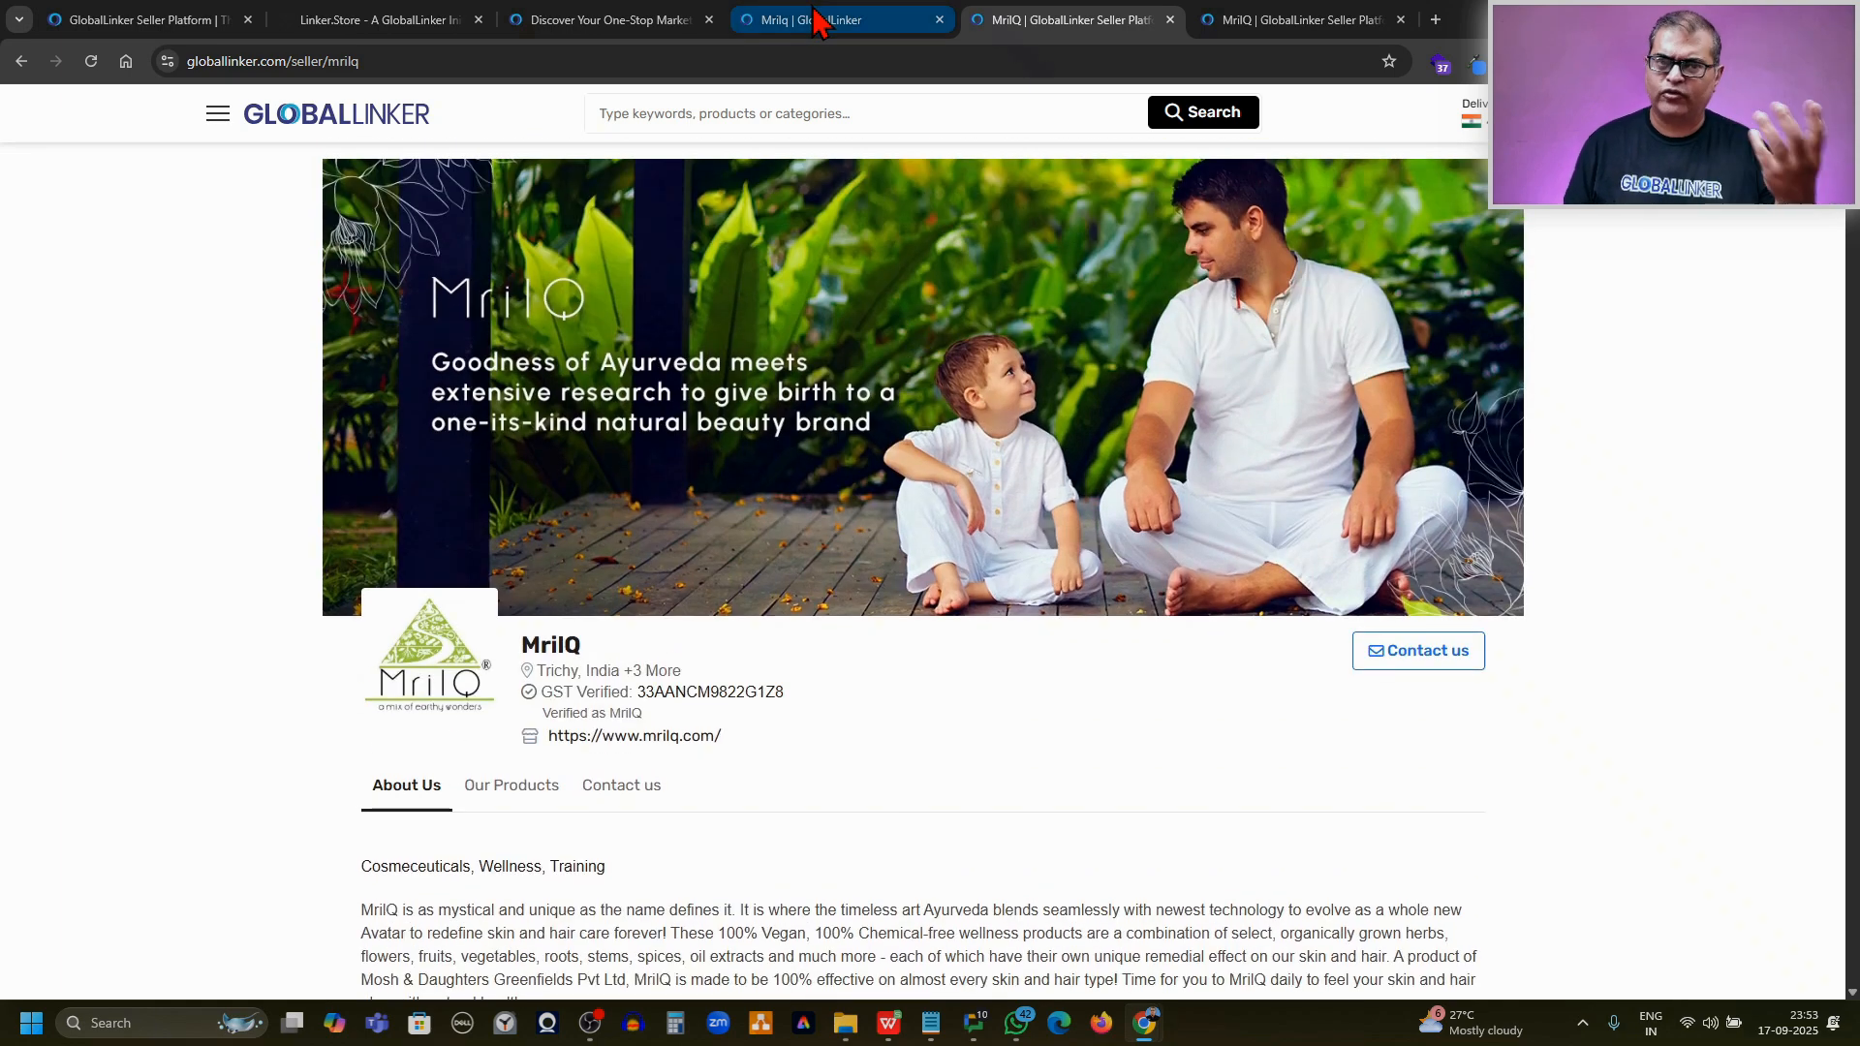
{"action": "mouse_move", "coordinate": [812, 24]}
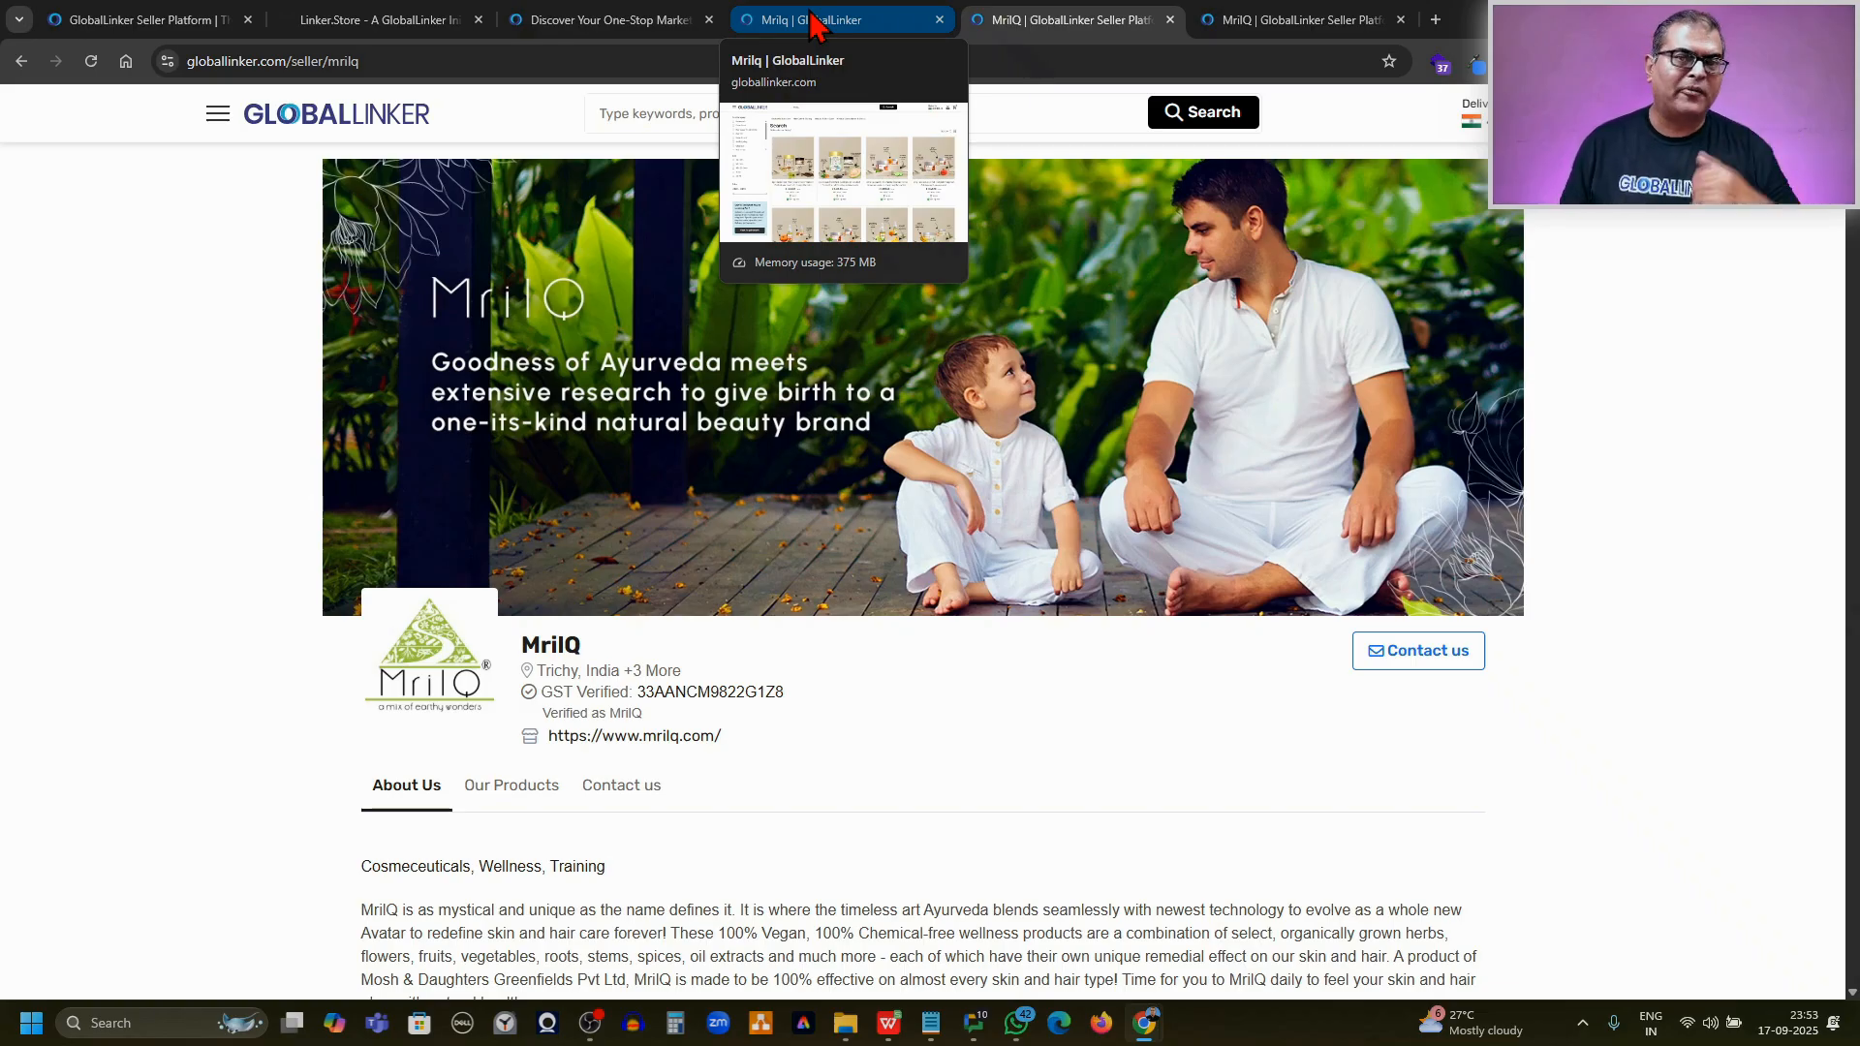
Switch to the Edit Profile page of the GlobalLinker Seller Platform.
{"action": "left_click", "coordinate": [150, 21]}
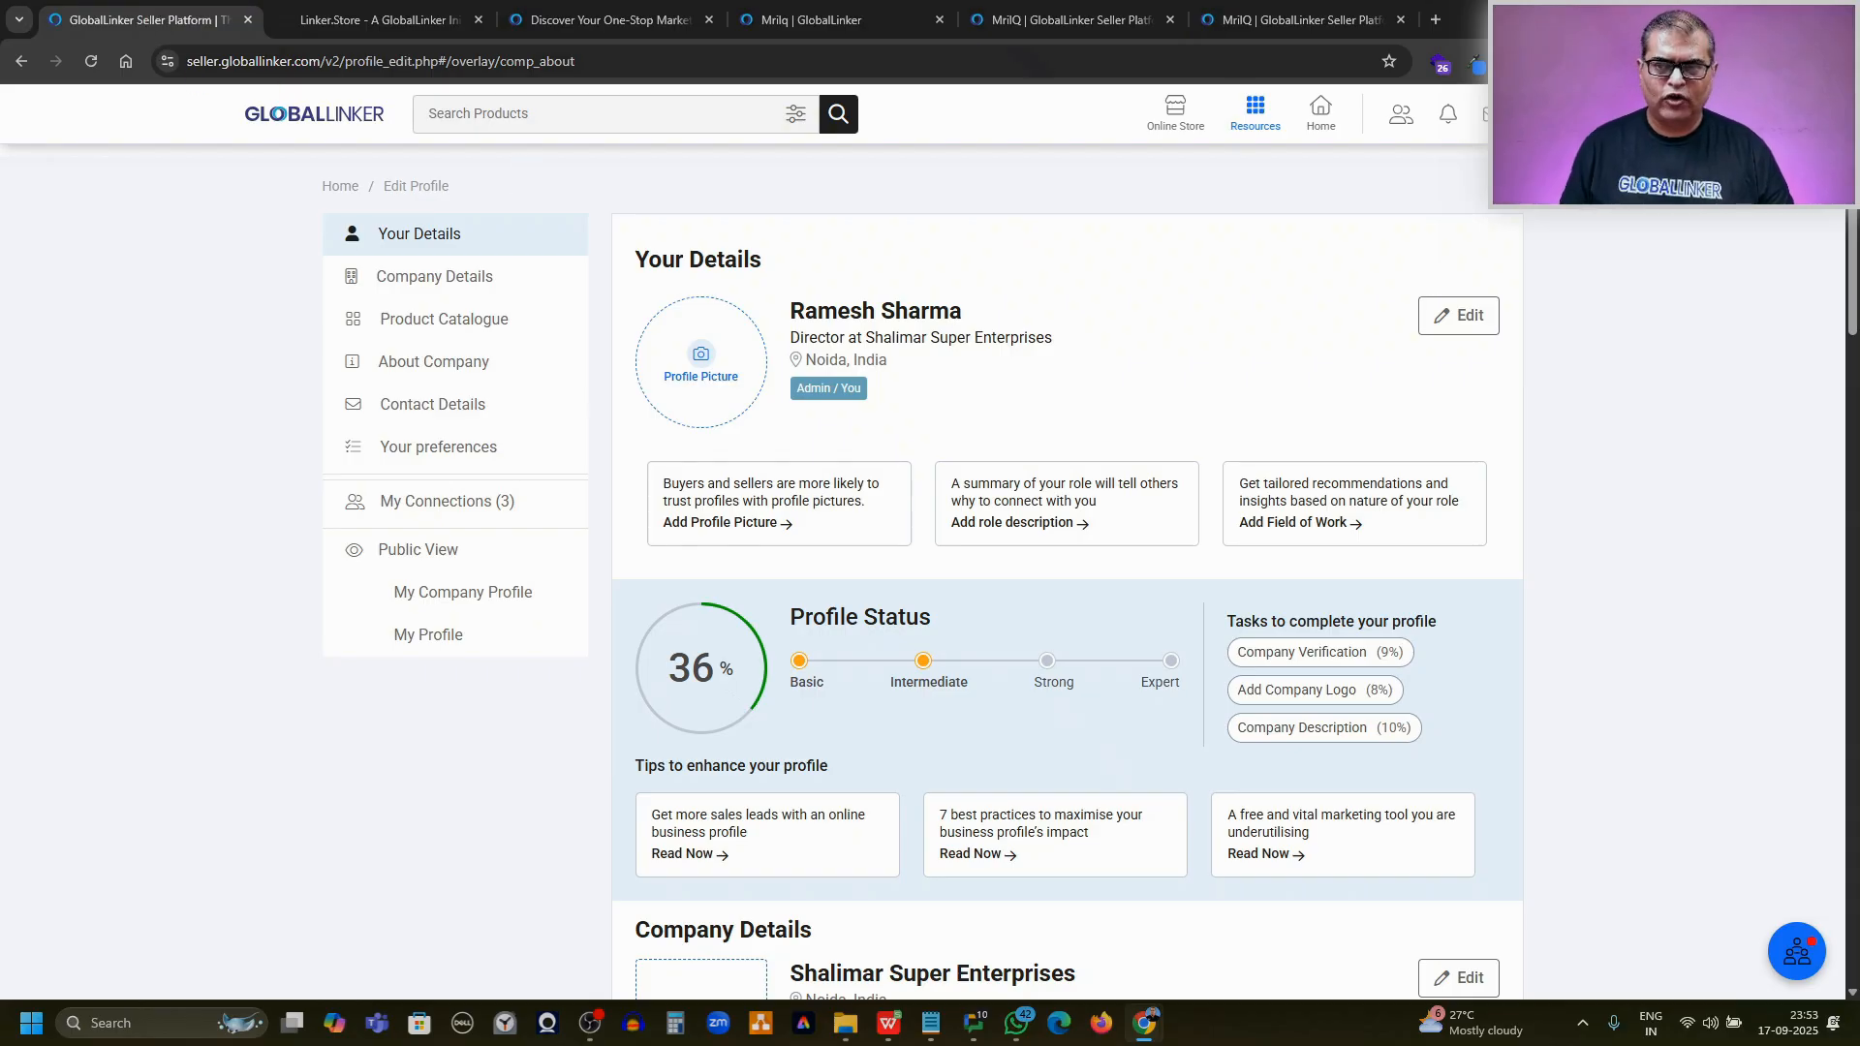
{"action": "key", "text": "ctrl"}
{"action": "key", "text": "ctrl"}
View the account menu, and open the Your Details editing form and close it without saving.
{"action": "left_click", "coordinate": [1571, 114]}
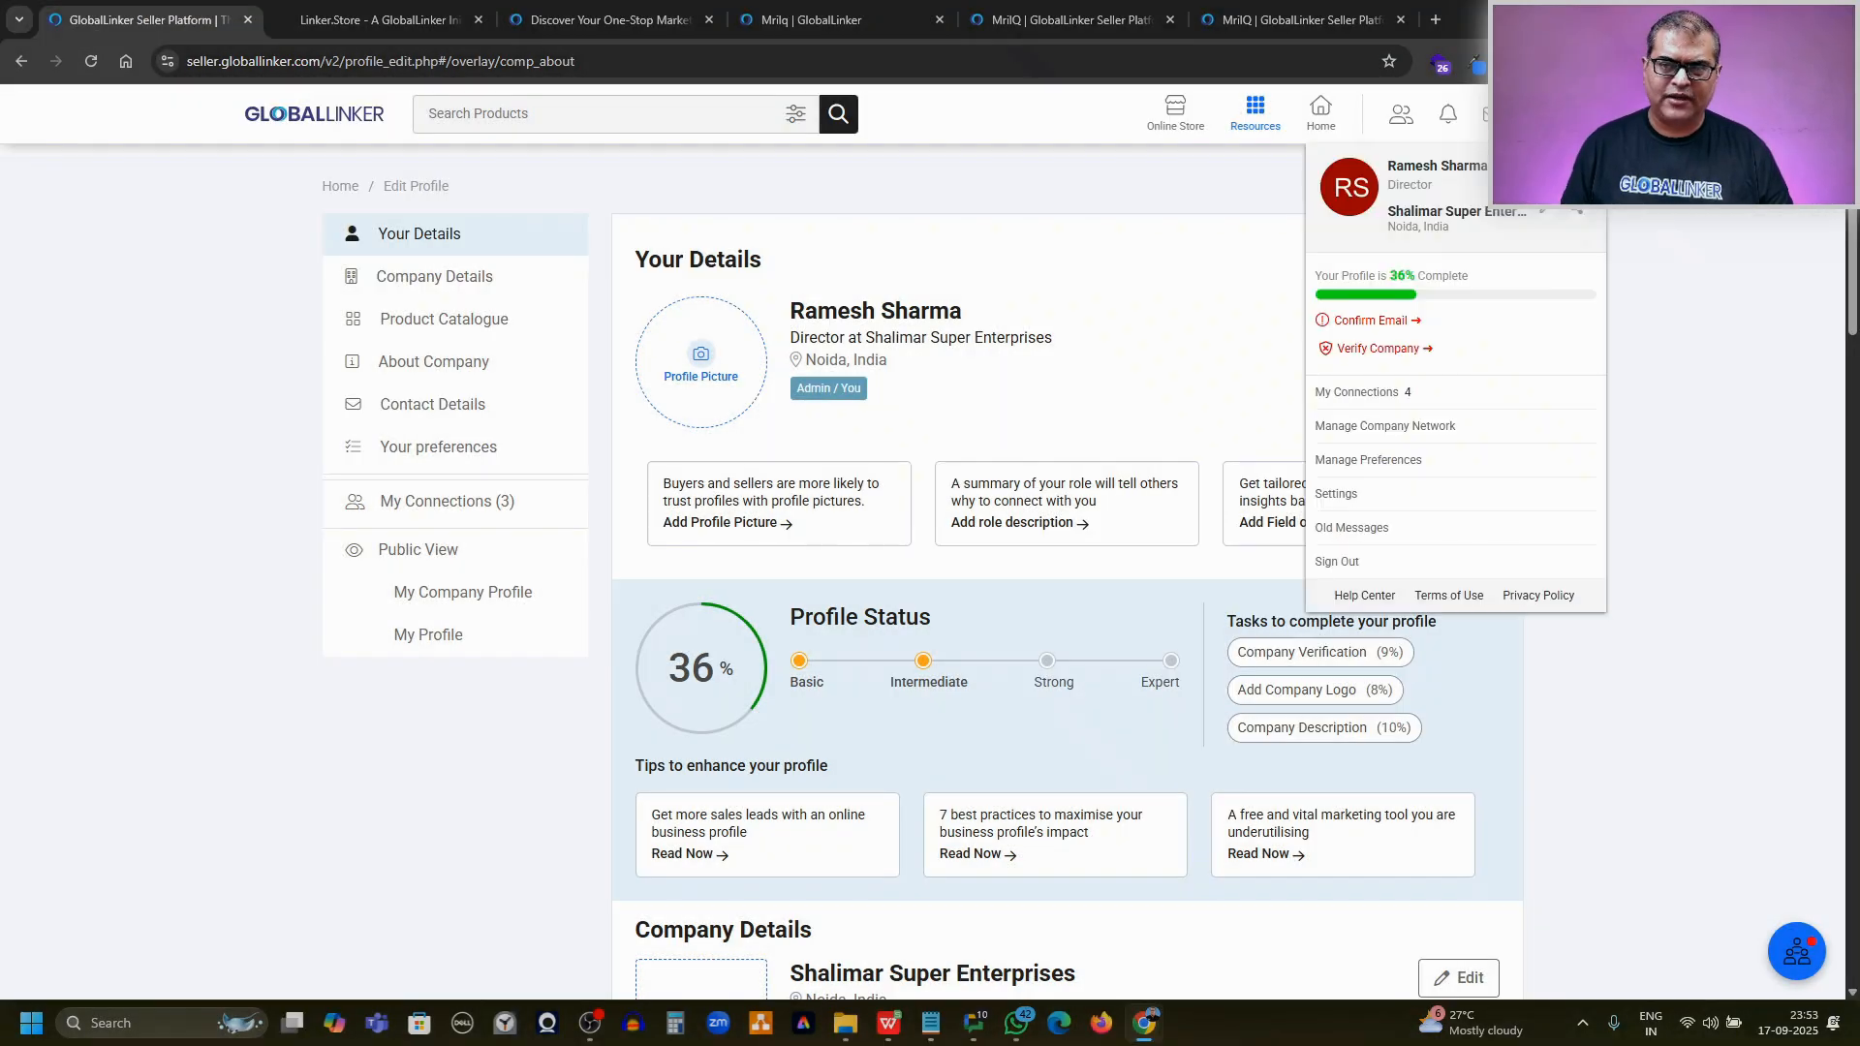
{"action": "left_click", "coordinate": [1170, 213]}
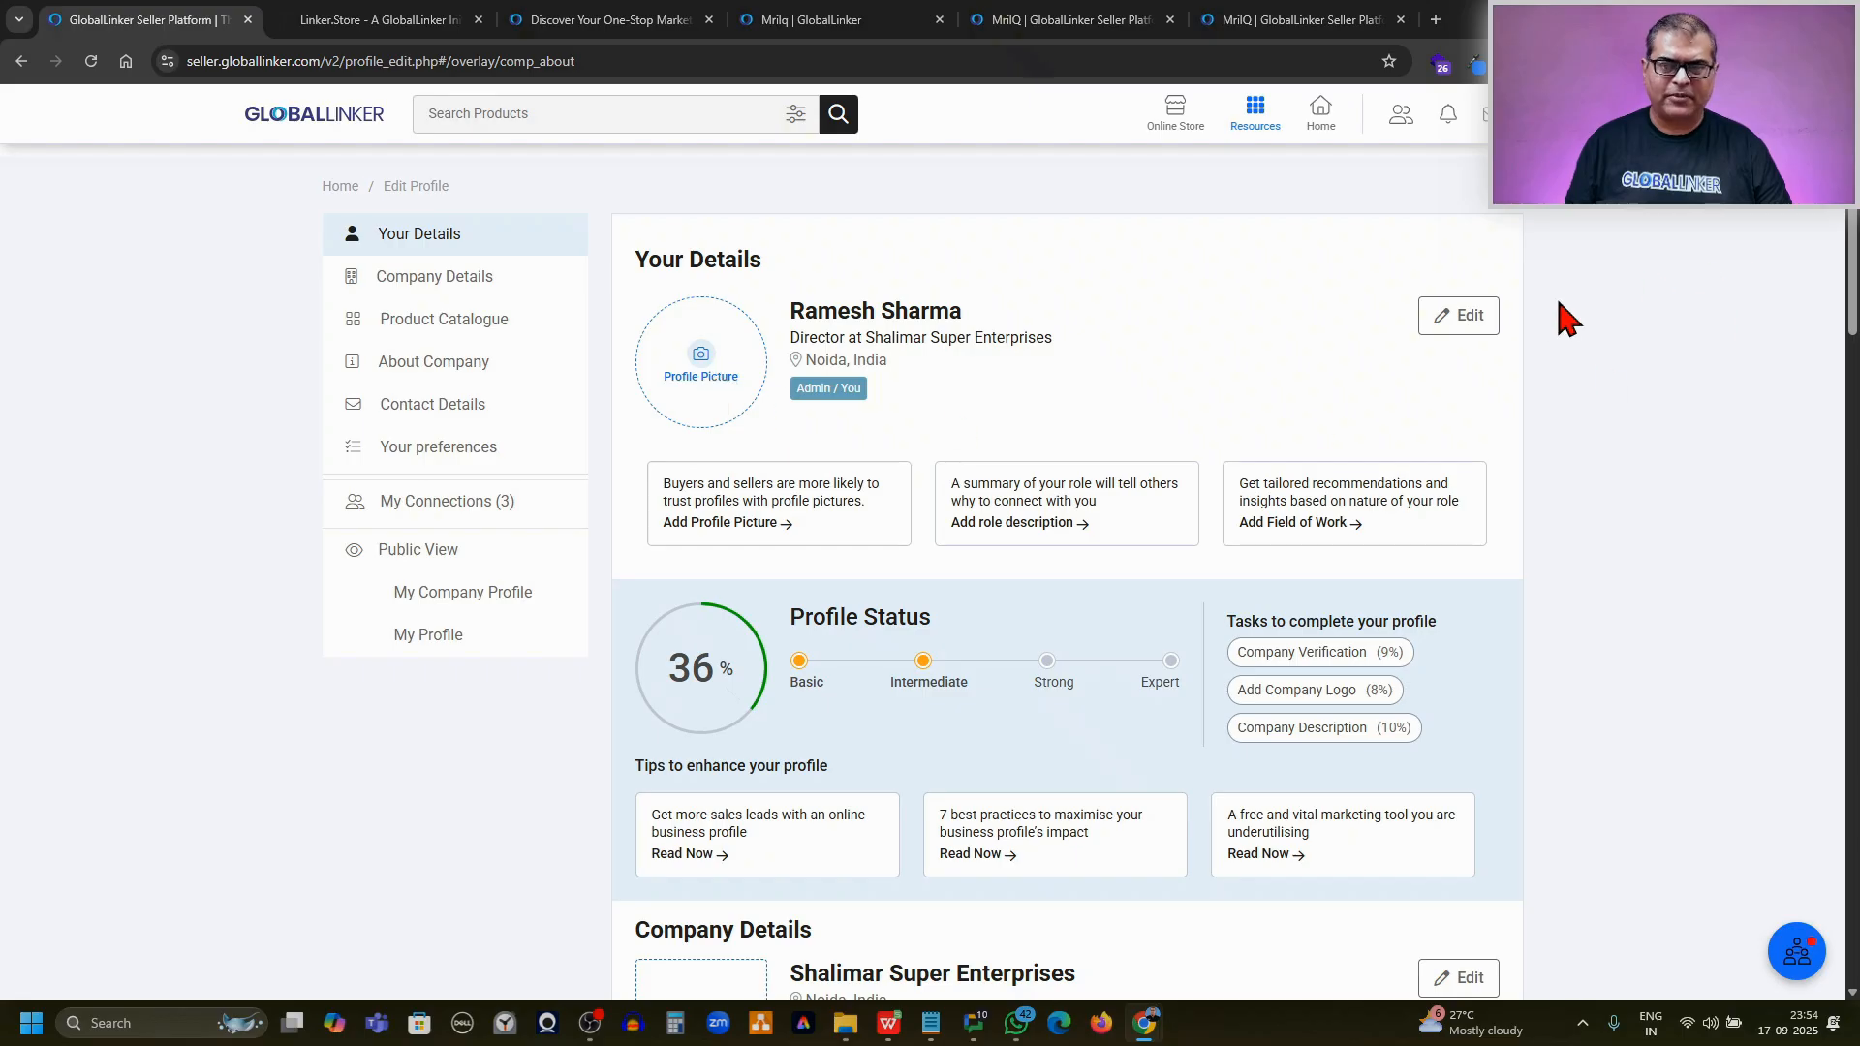
{"action": "left_click", "coordinate": [1475, 320]}
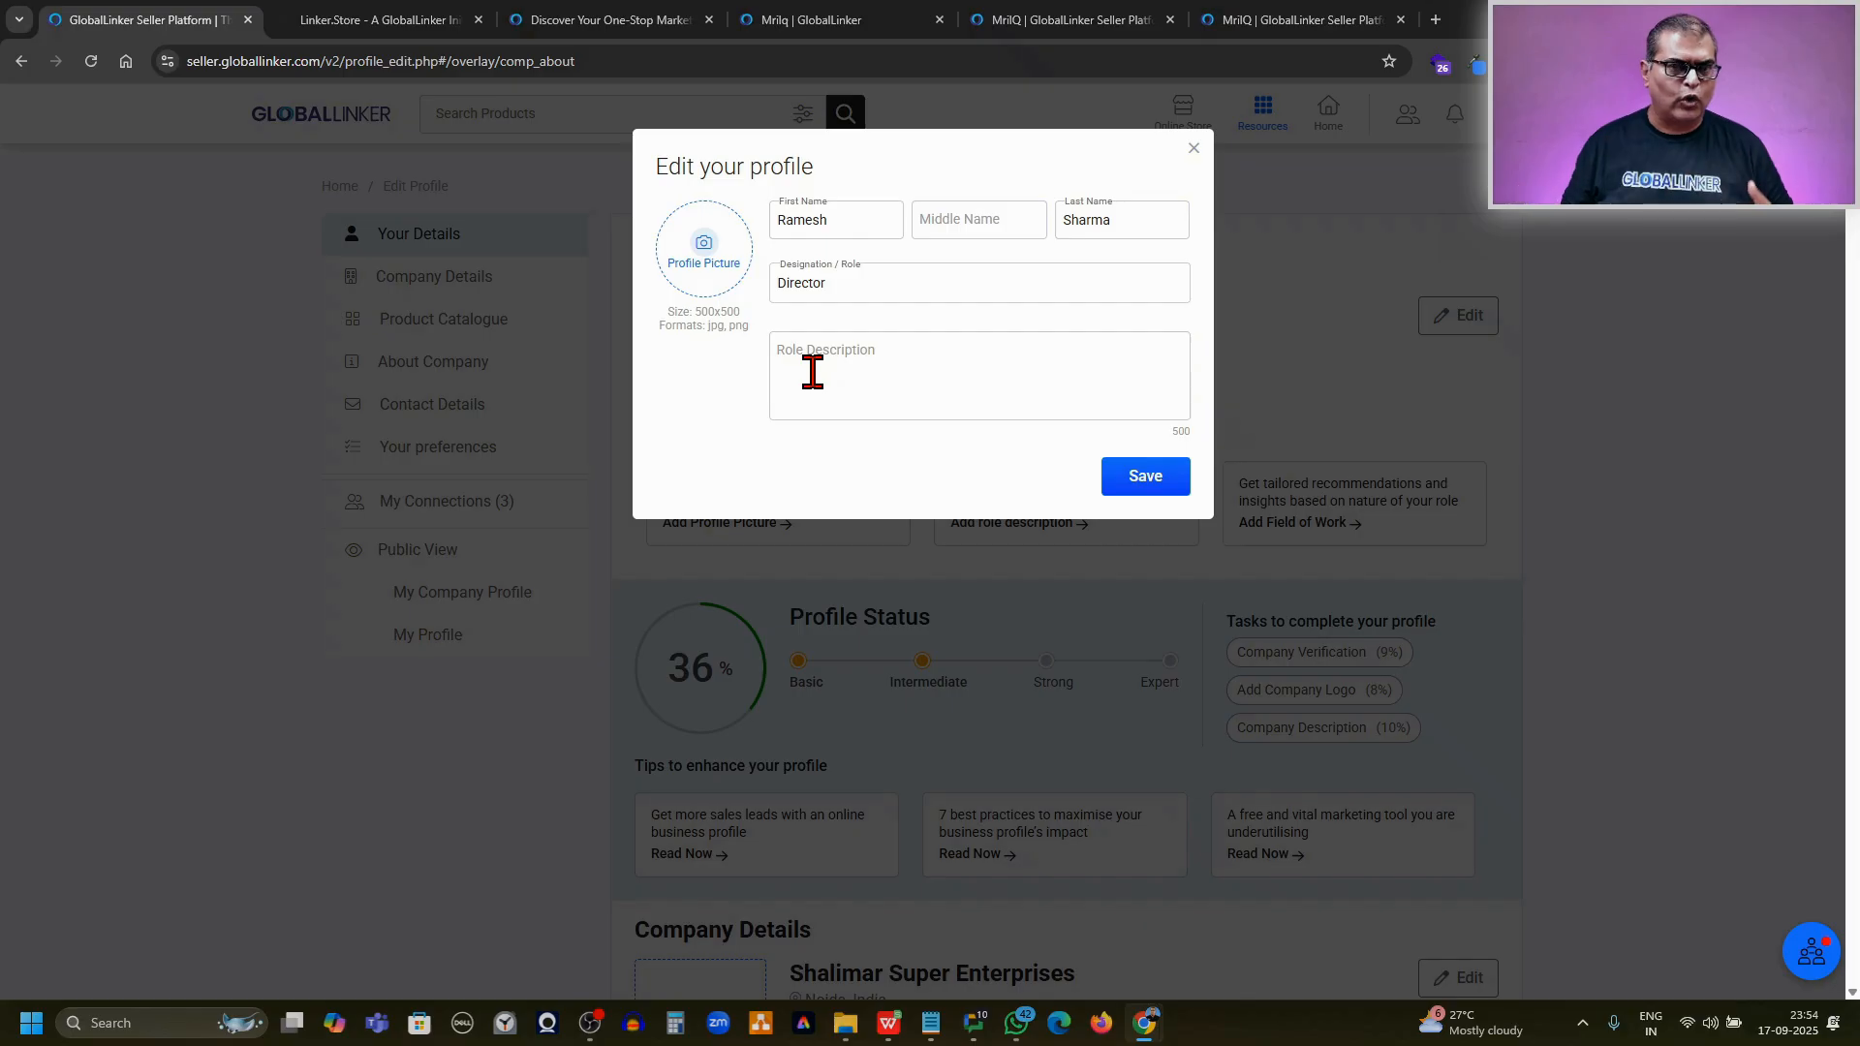
{"action": "left_click", "coordinate": [1195, 155]}
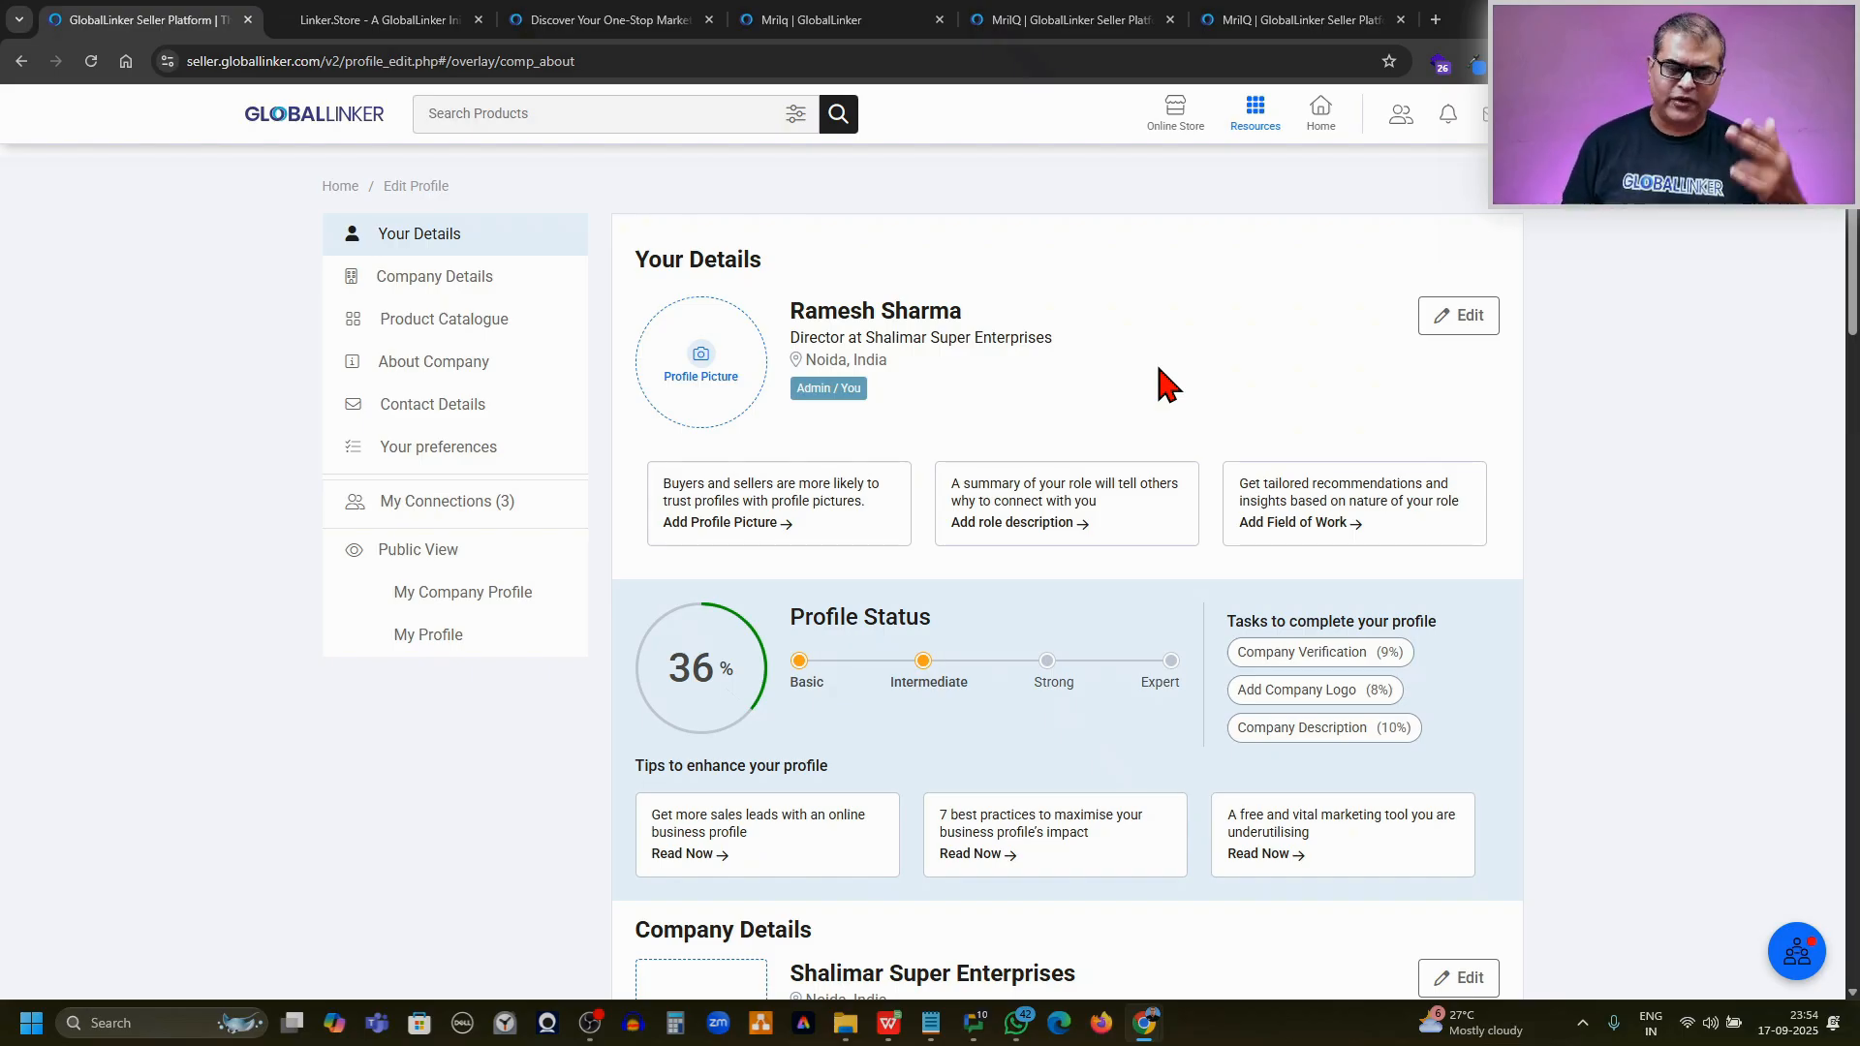
Examine the Company Details section with its verification, logo and banner suggestions, and the Product Catalogue section.
{"action": "scroll", "coordinate": [1165, 385], "scroll_direction": "down", "scroll_amount": 2}
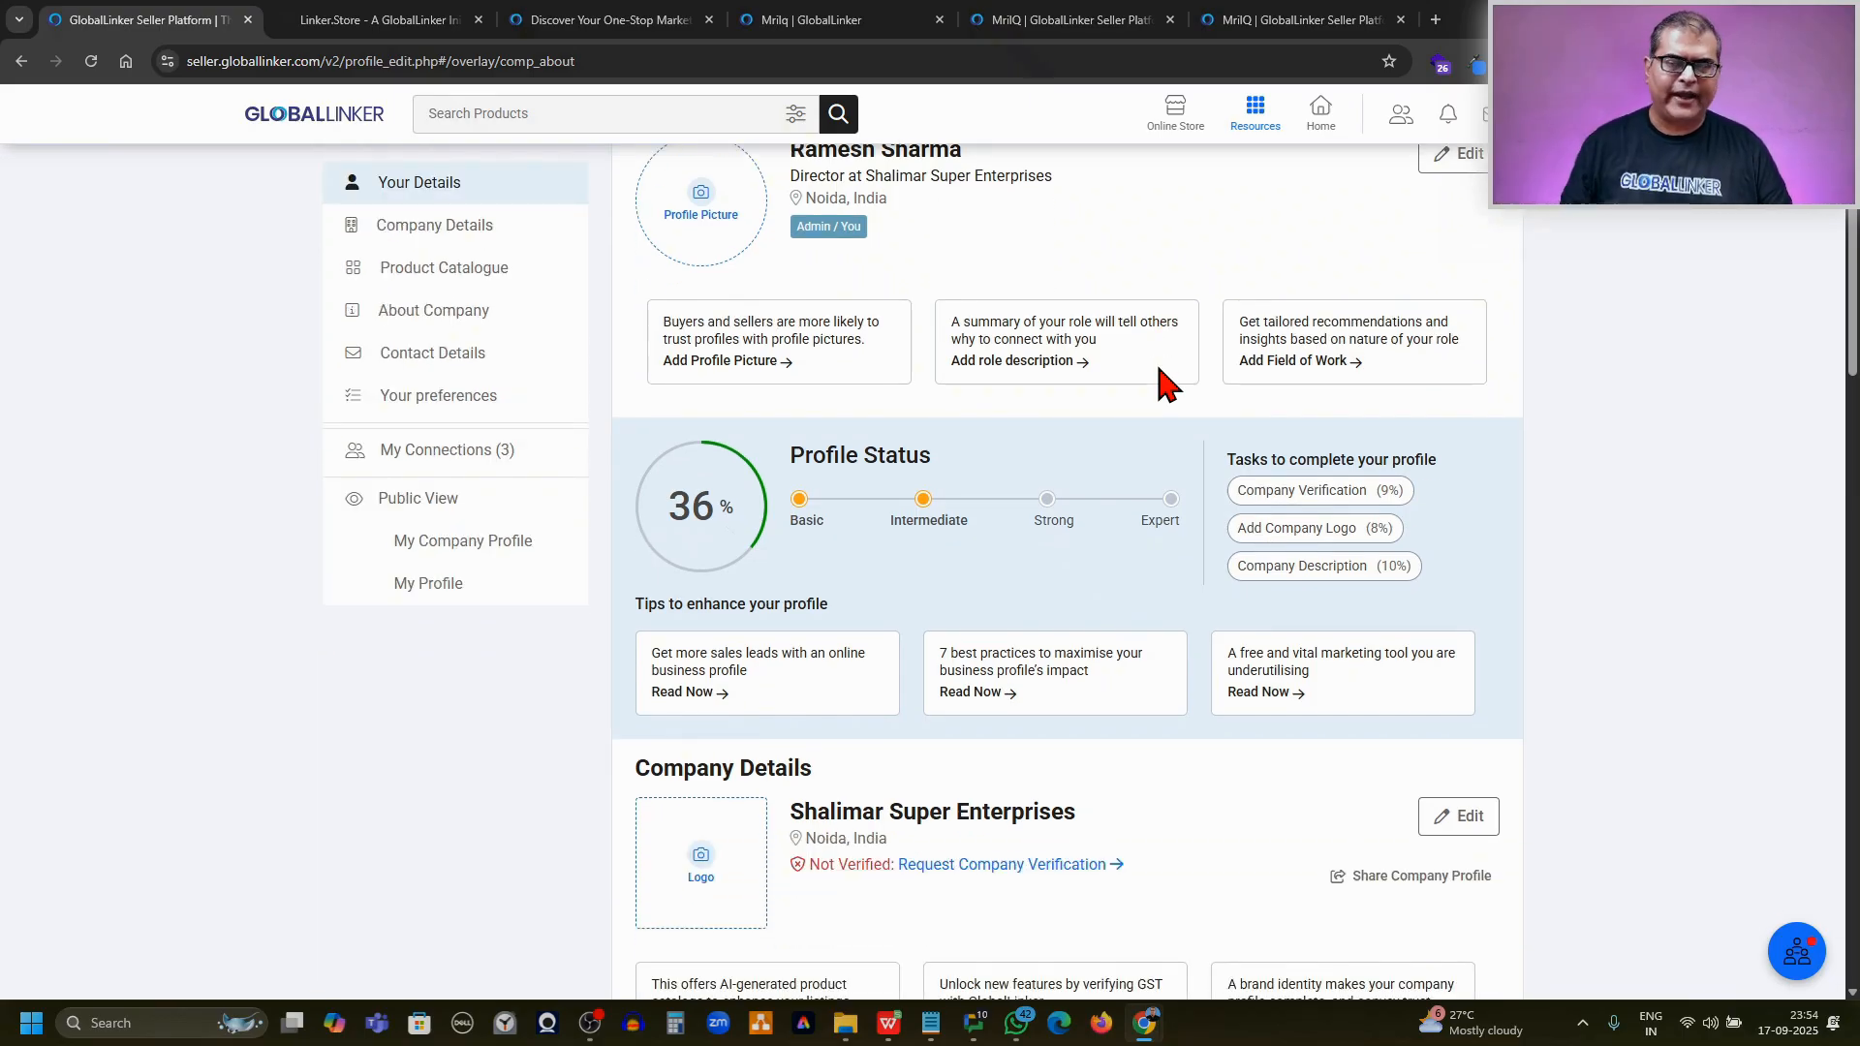
{"action": "scroll", "coordinate": [1166, 385], "scroll_direction": "down", "scroll_amount": 4}
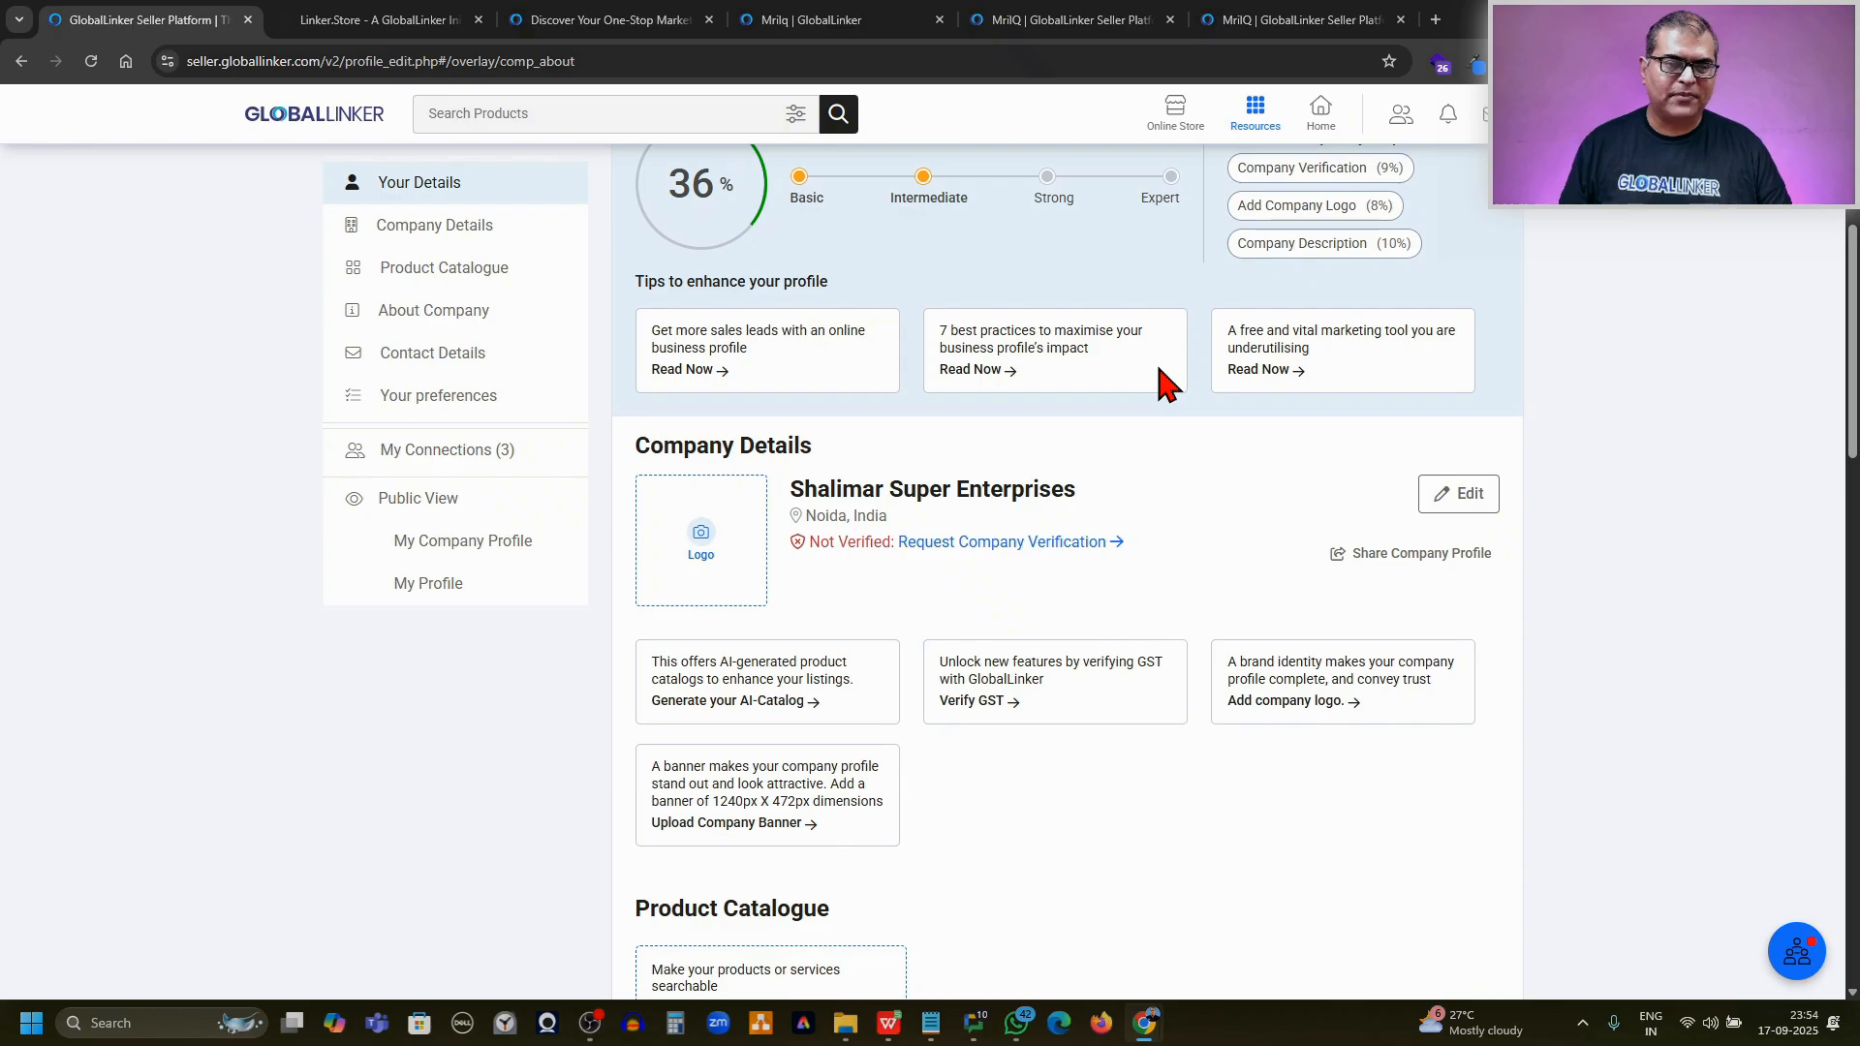
{"action": "scroll", "coordinate": [1165, 385], "scroll_direction": "down", "scroll_amount": 2}
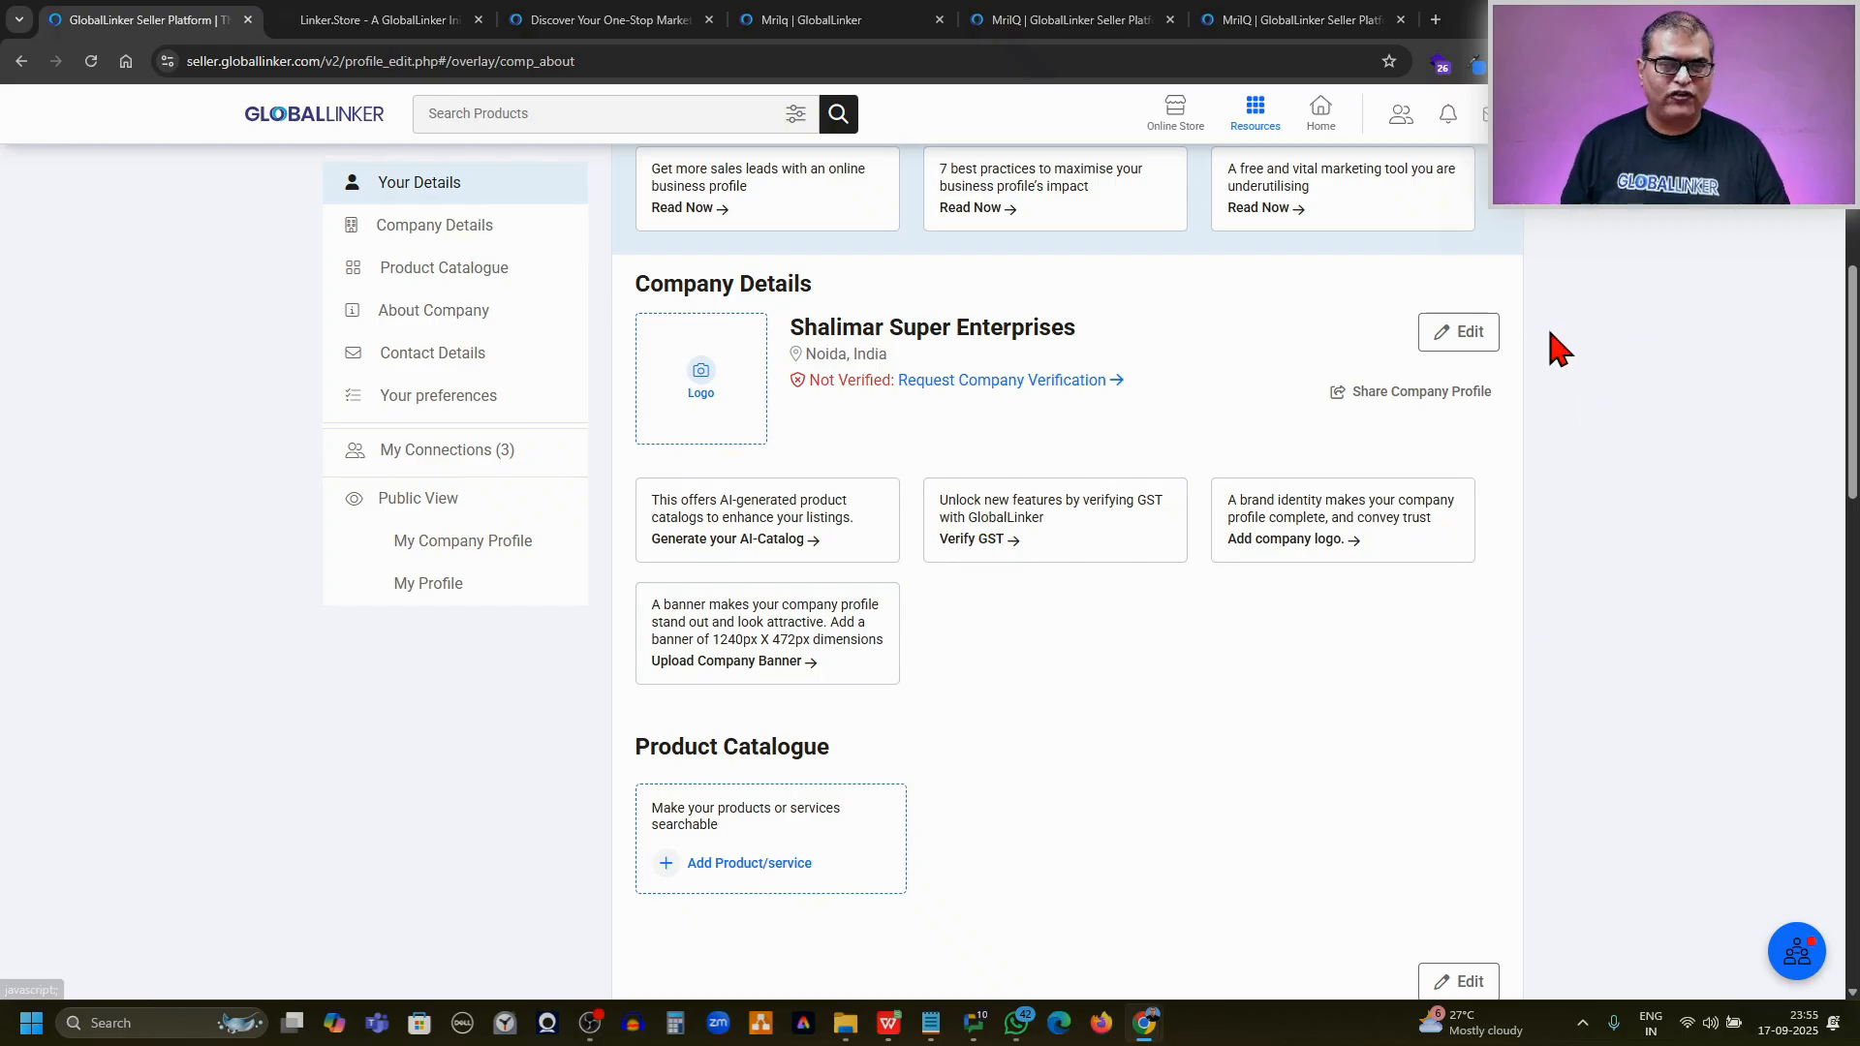
Open the company profile editing form, view its cover image and logo requirements, and close it without saving.
{"action": "left_click", "coordinate": [1454, 333]}
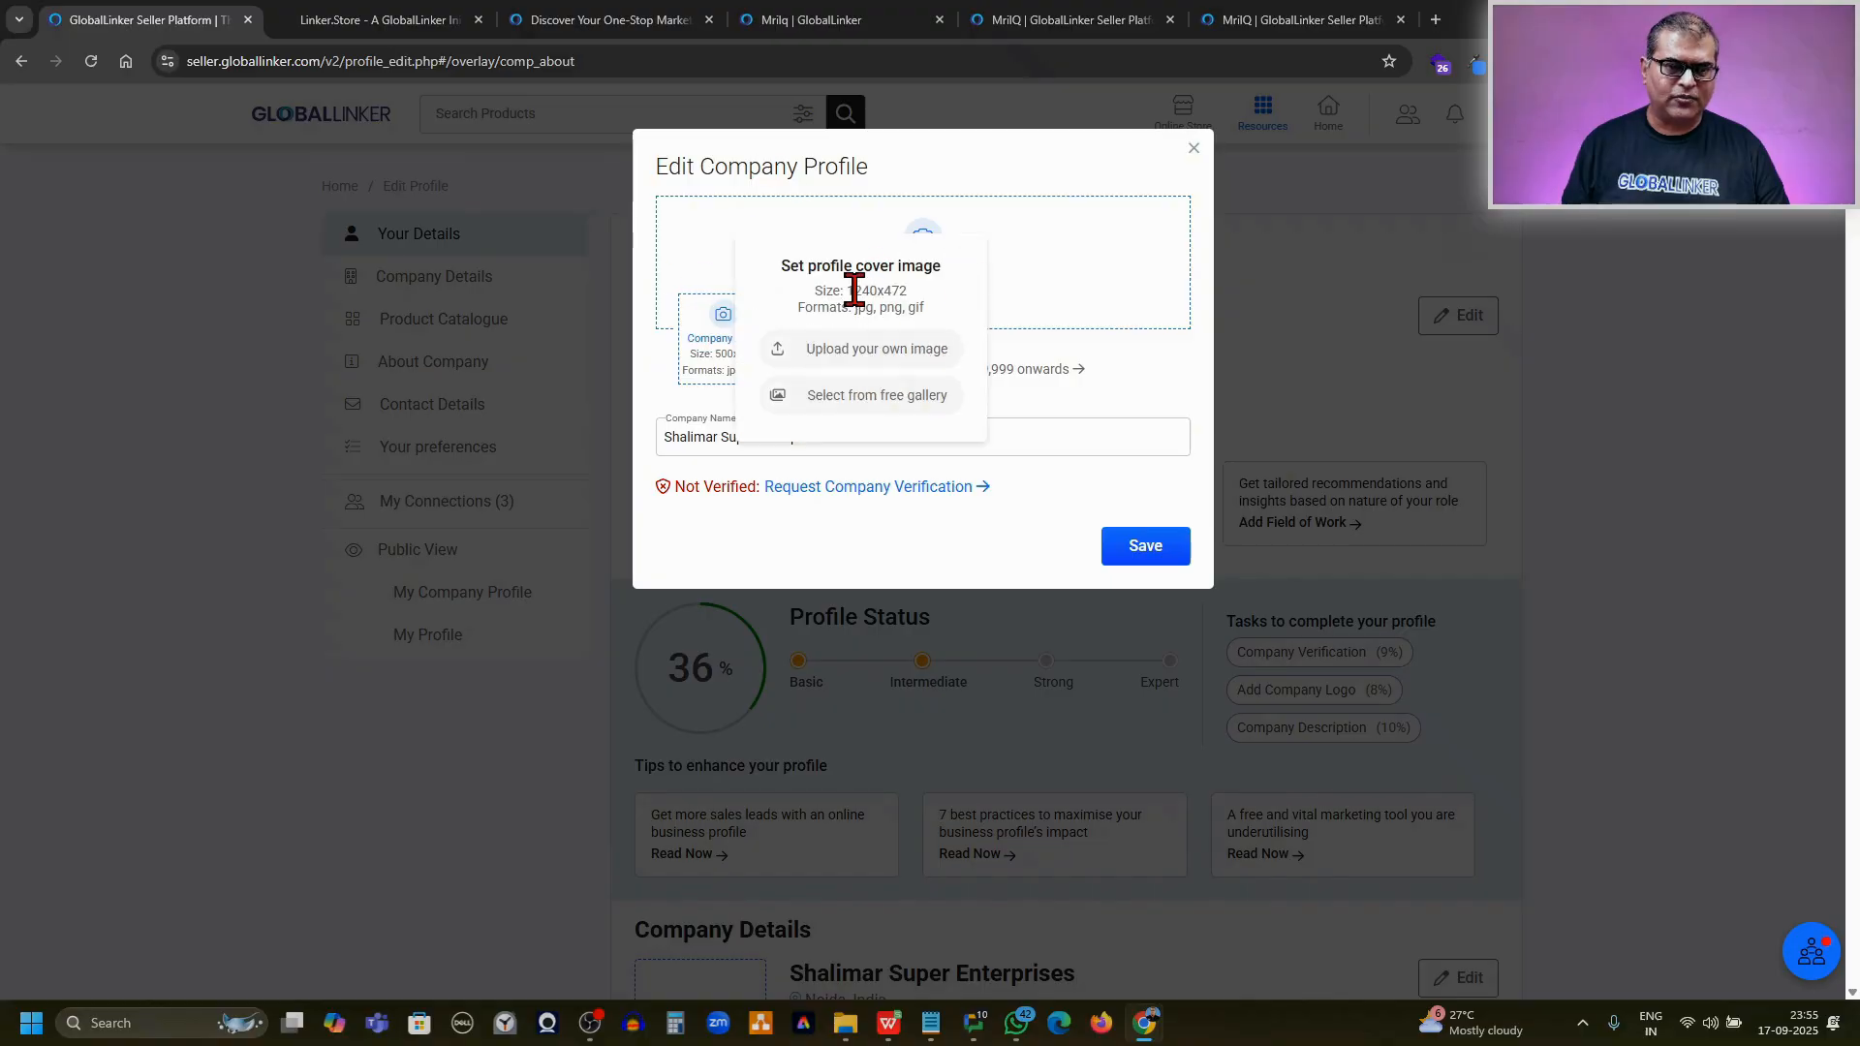
{"action": "mouse_move", "coordinate": [959, 254]}
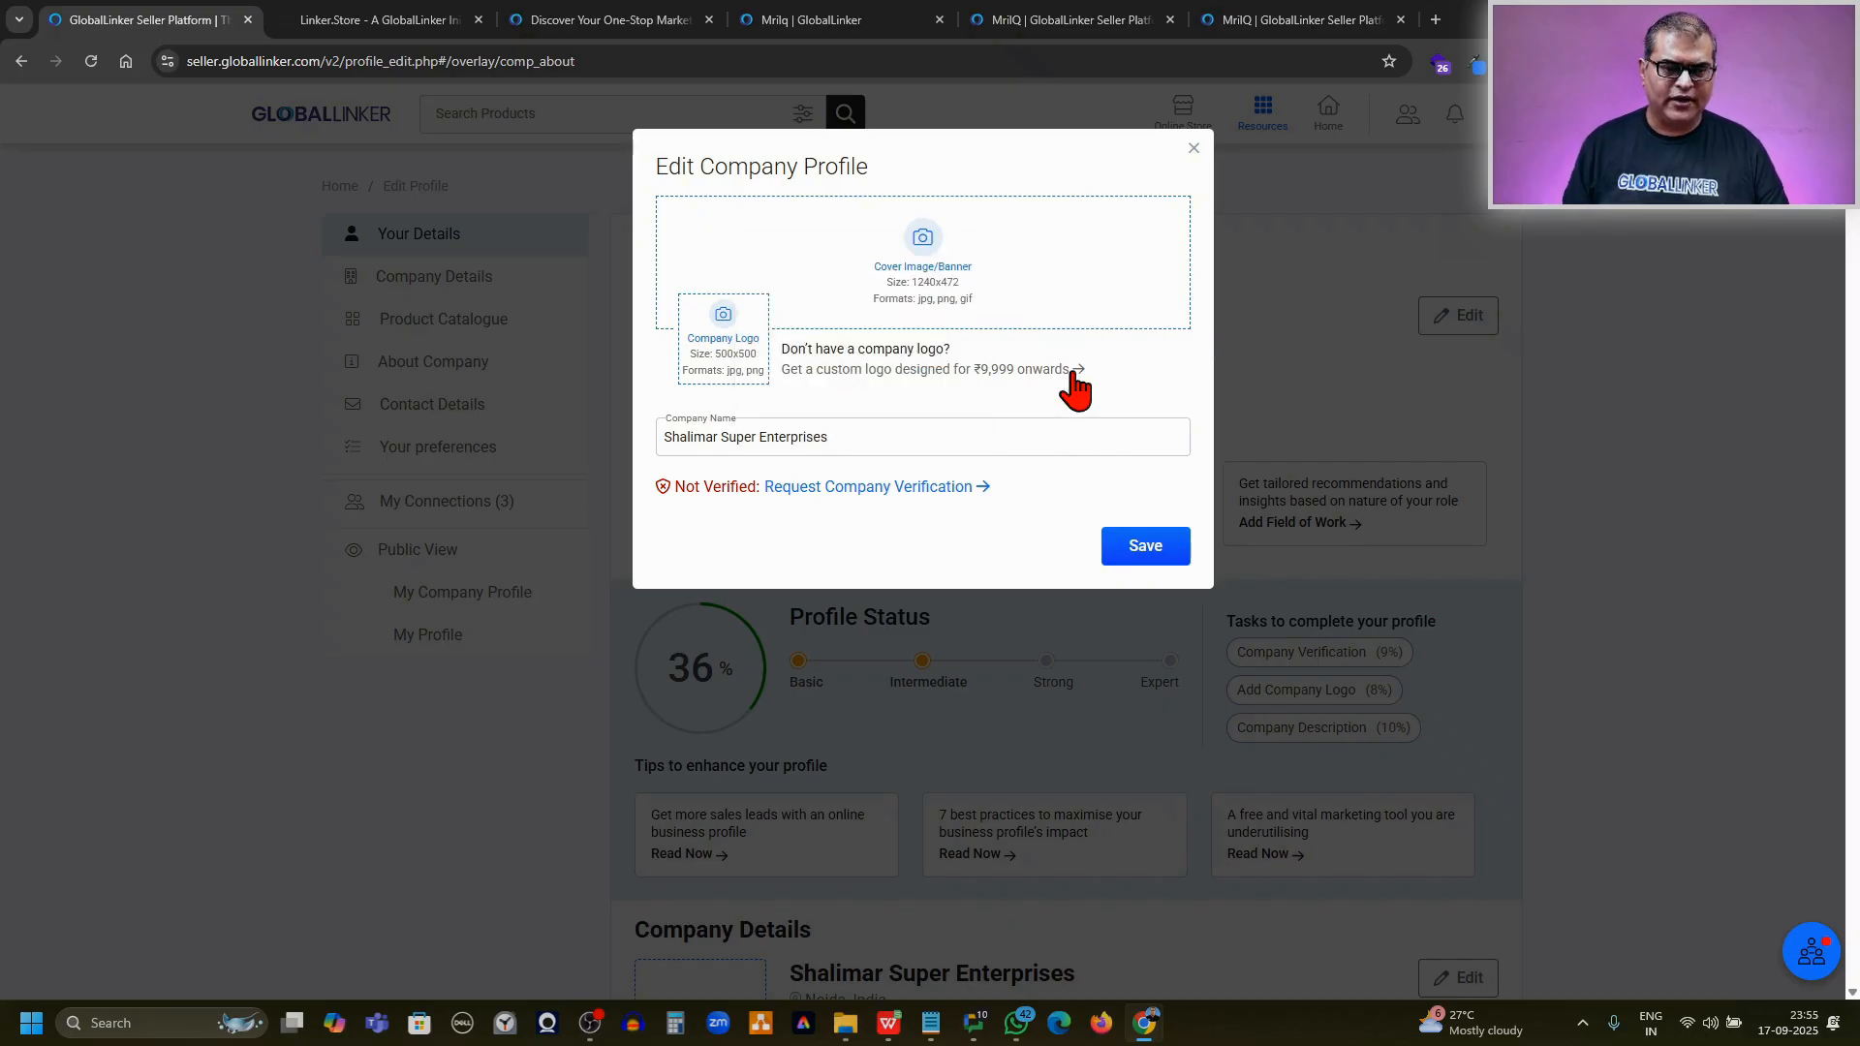
{"action": "left_click", "coordinate": [1193, 148]}
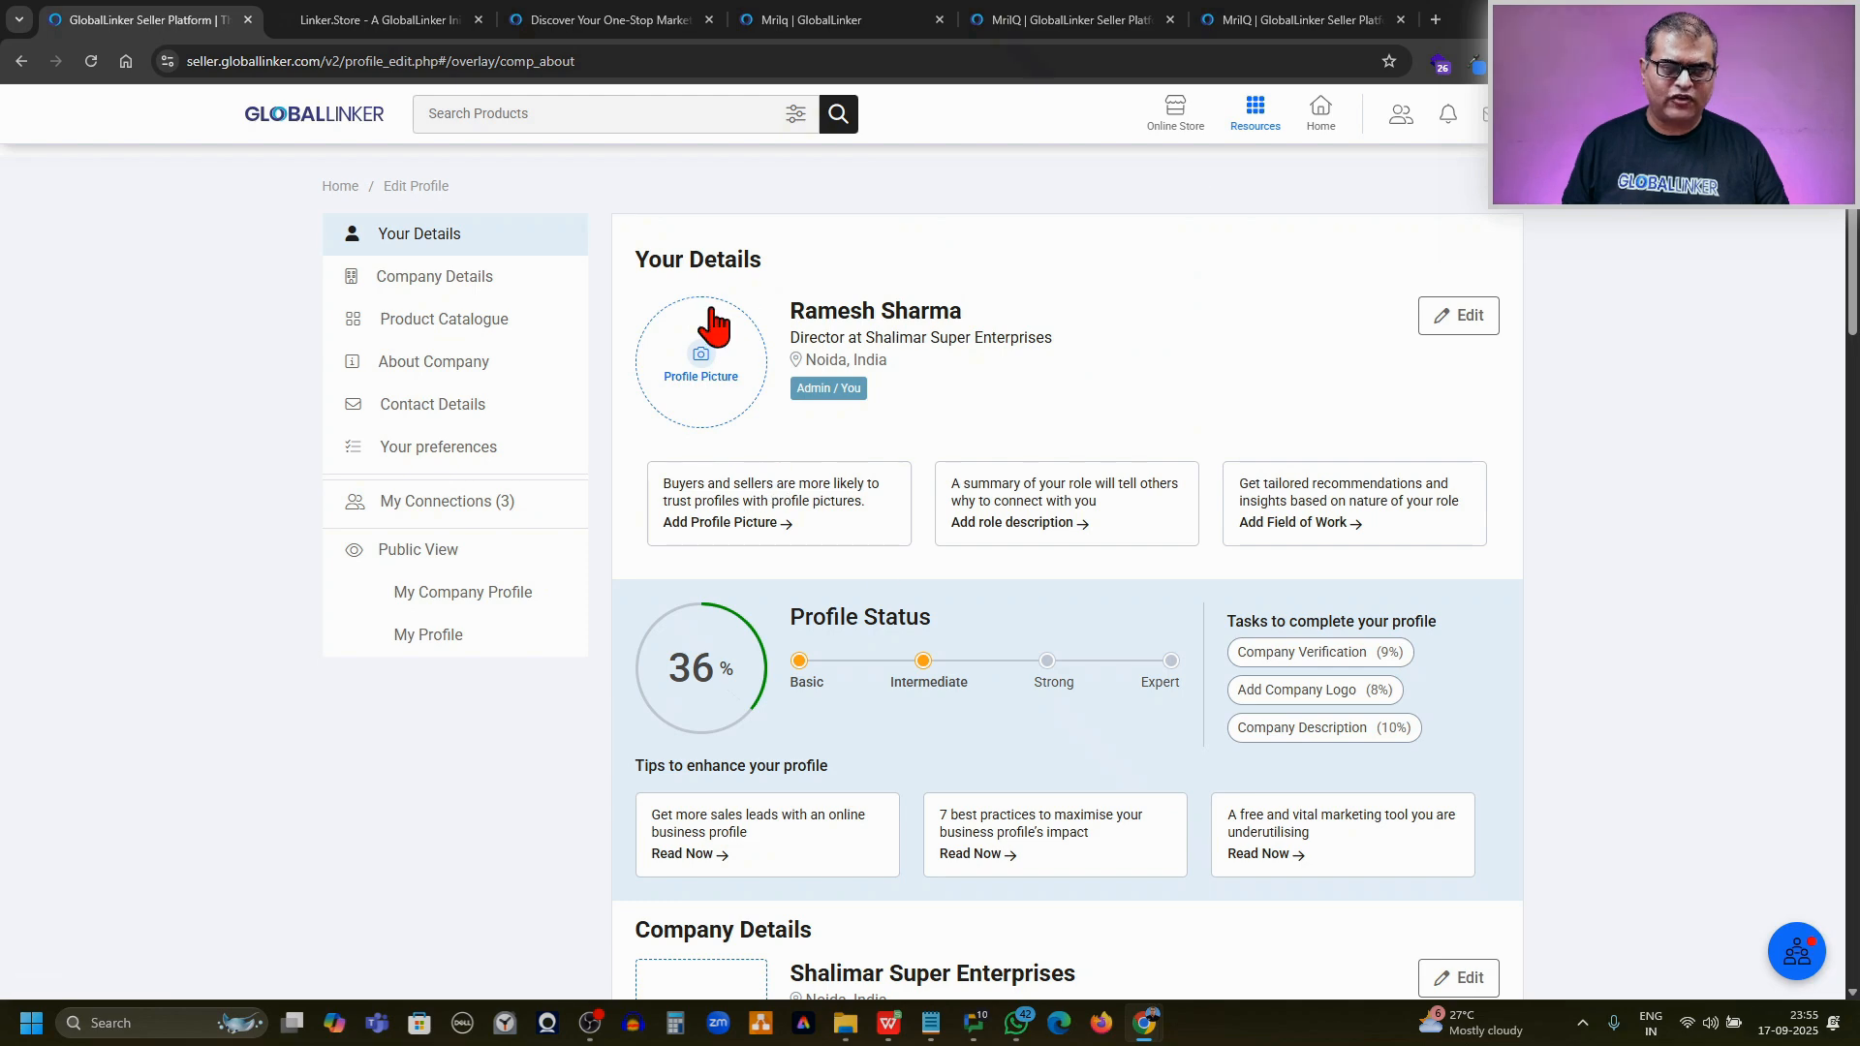
Open the company details editing form, view its tagline, industry, description and nature-of-business fields, and close it without saving.
{"action": "scroll", "coordinate": [741, 523], "scroll_direction": "down", "scroll_amount": 8}
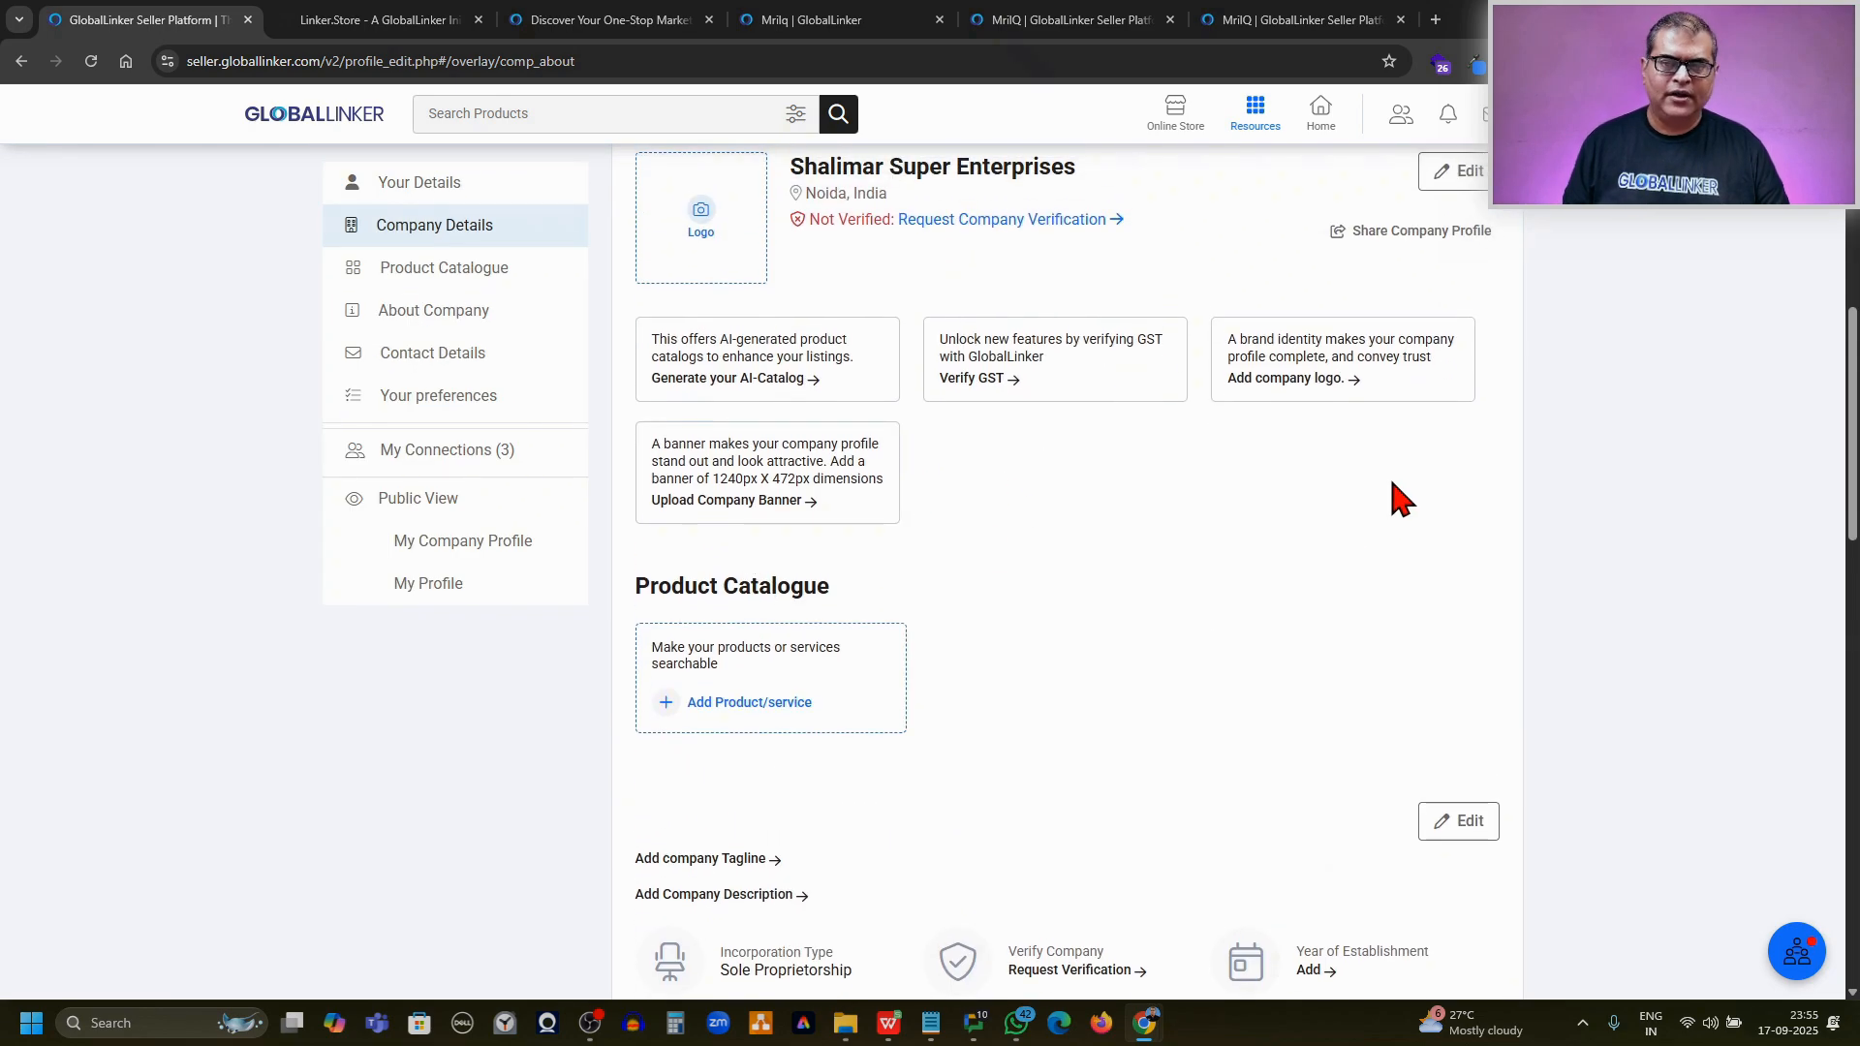
{"action": "scroll", "coordinate": [1366, 507], "scroll_direction": "down", "scroll_amount": 2}
{"action": "scroll", "coordinate": [1372, 508], "scroll_direction": "down", "scroll_amount": 2}
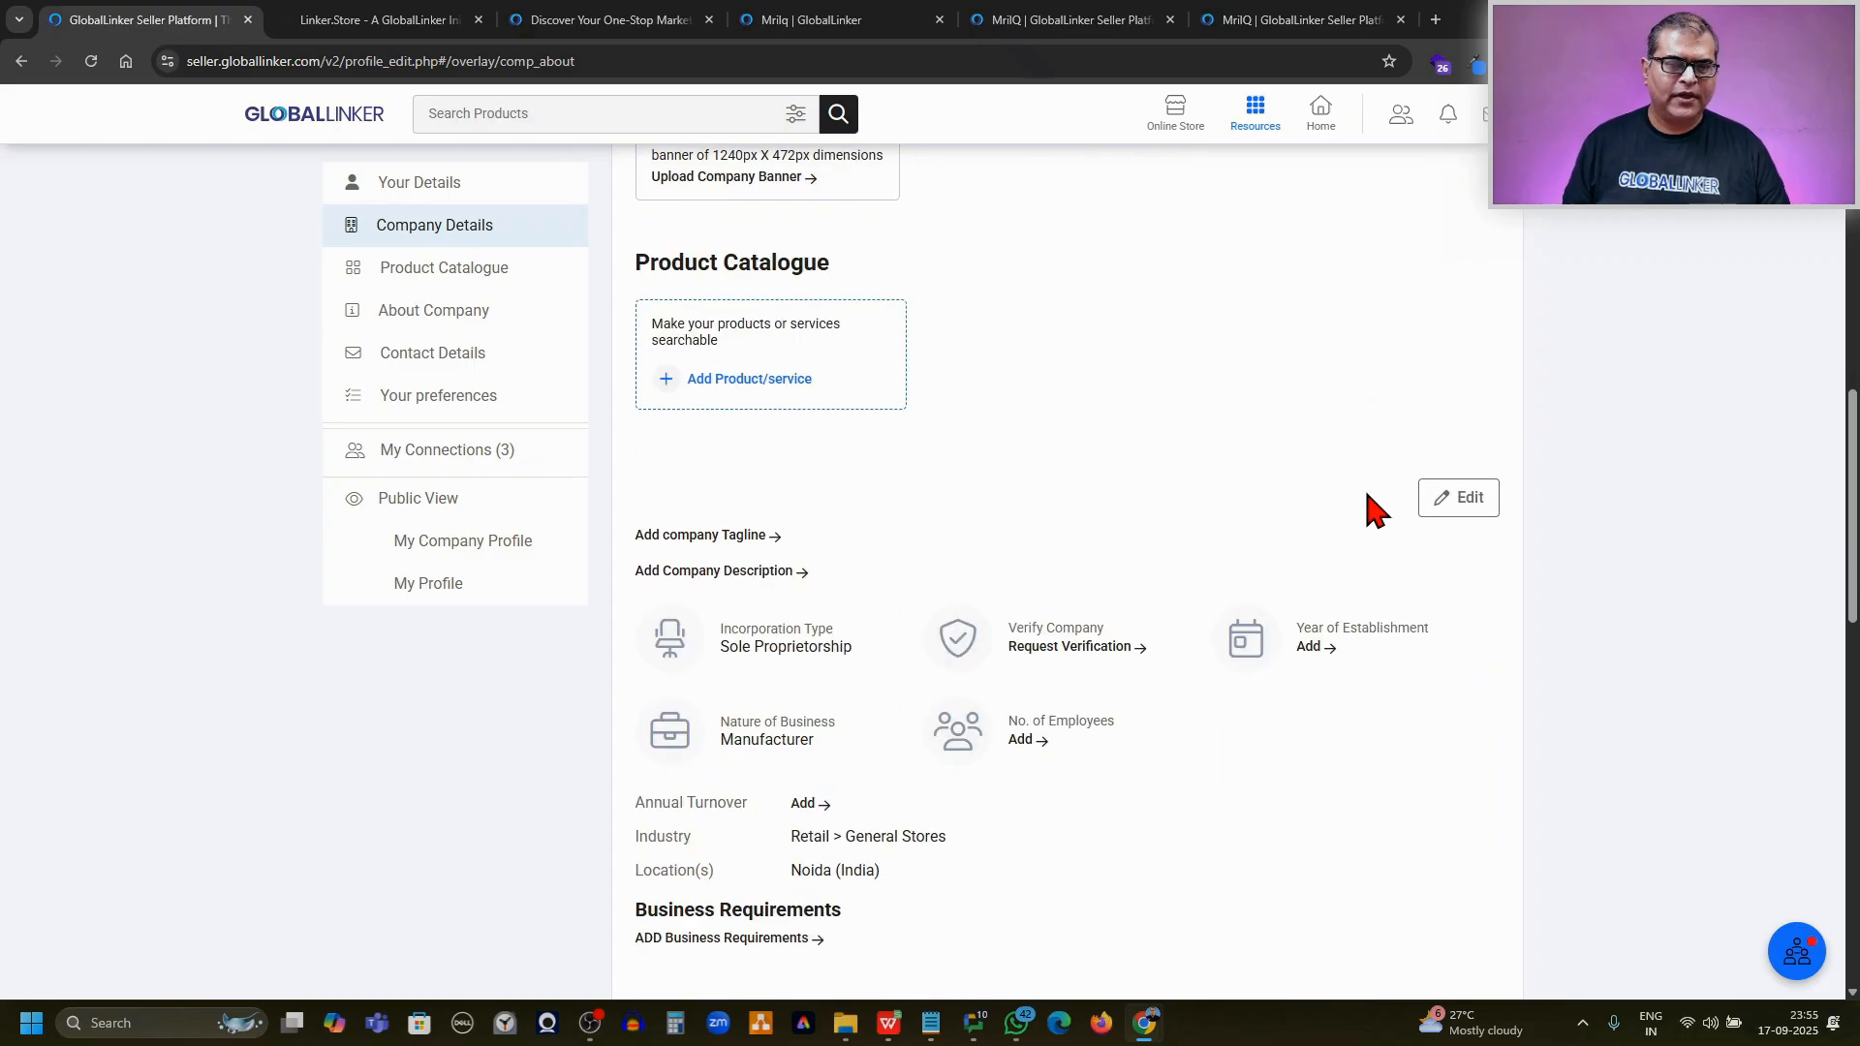
{"action": "scroll", "coordinate": [981, 562], "scroll_direction": "down", "scroll_amount": 3}
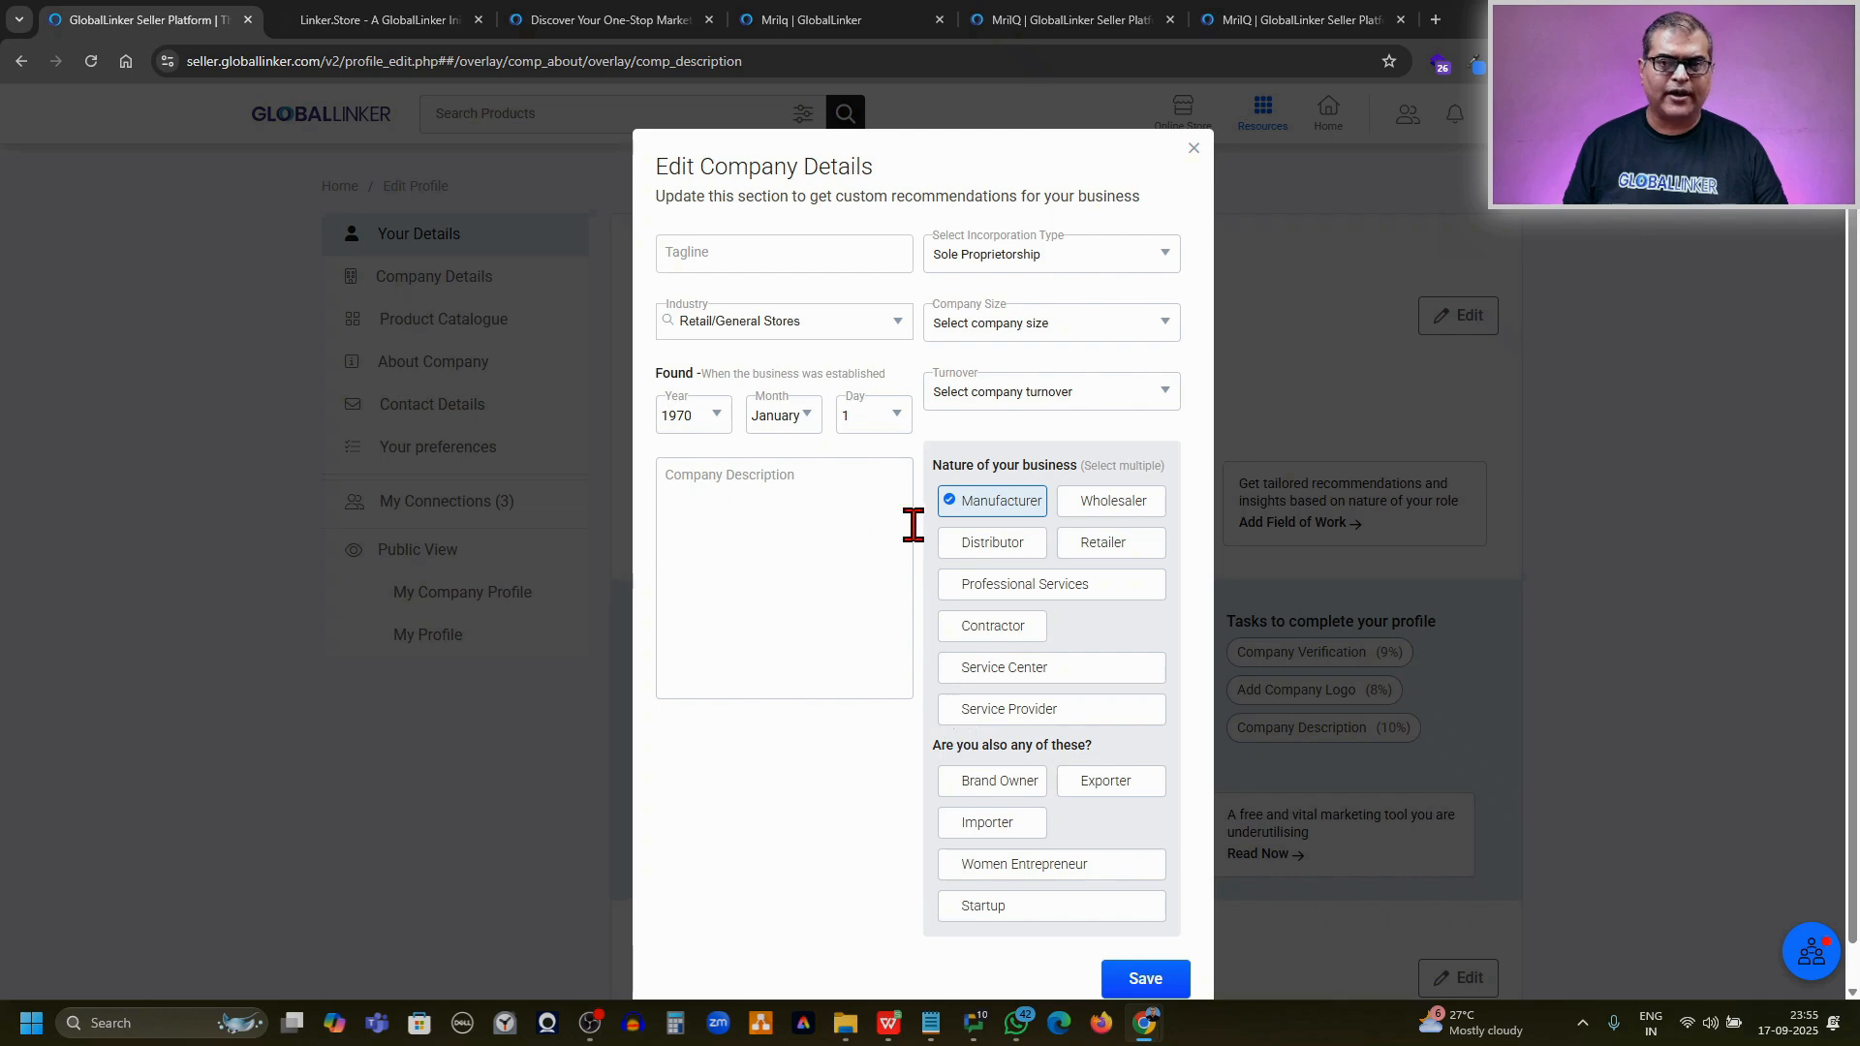
{"action": "left_click", "coordinate": [1193, 152]}
Open the Business Requirements editing form for products and services to buy, and close it without saving.
{"action": "scroll", "coordinate": [1188, 432], "scroll_direction": "down", "scroll_amount": 10}
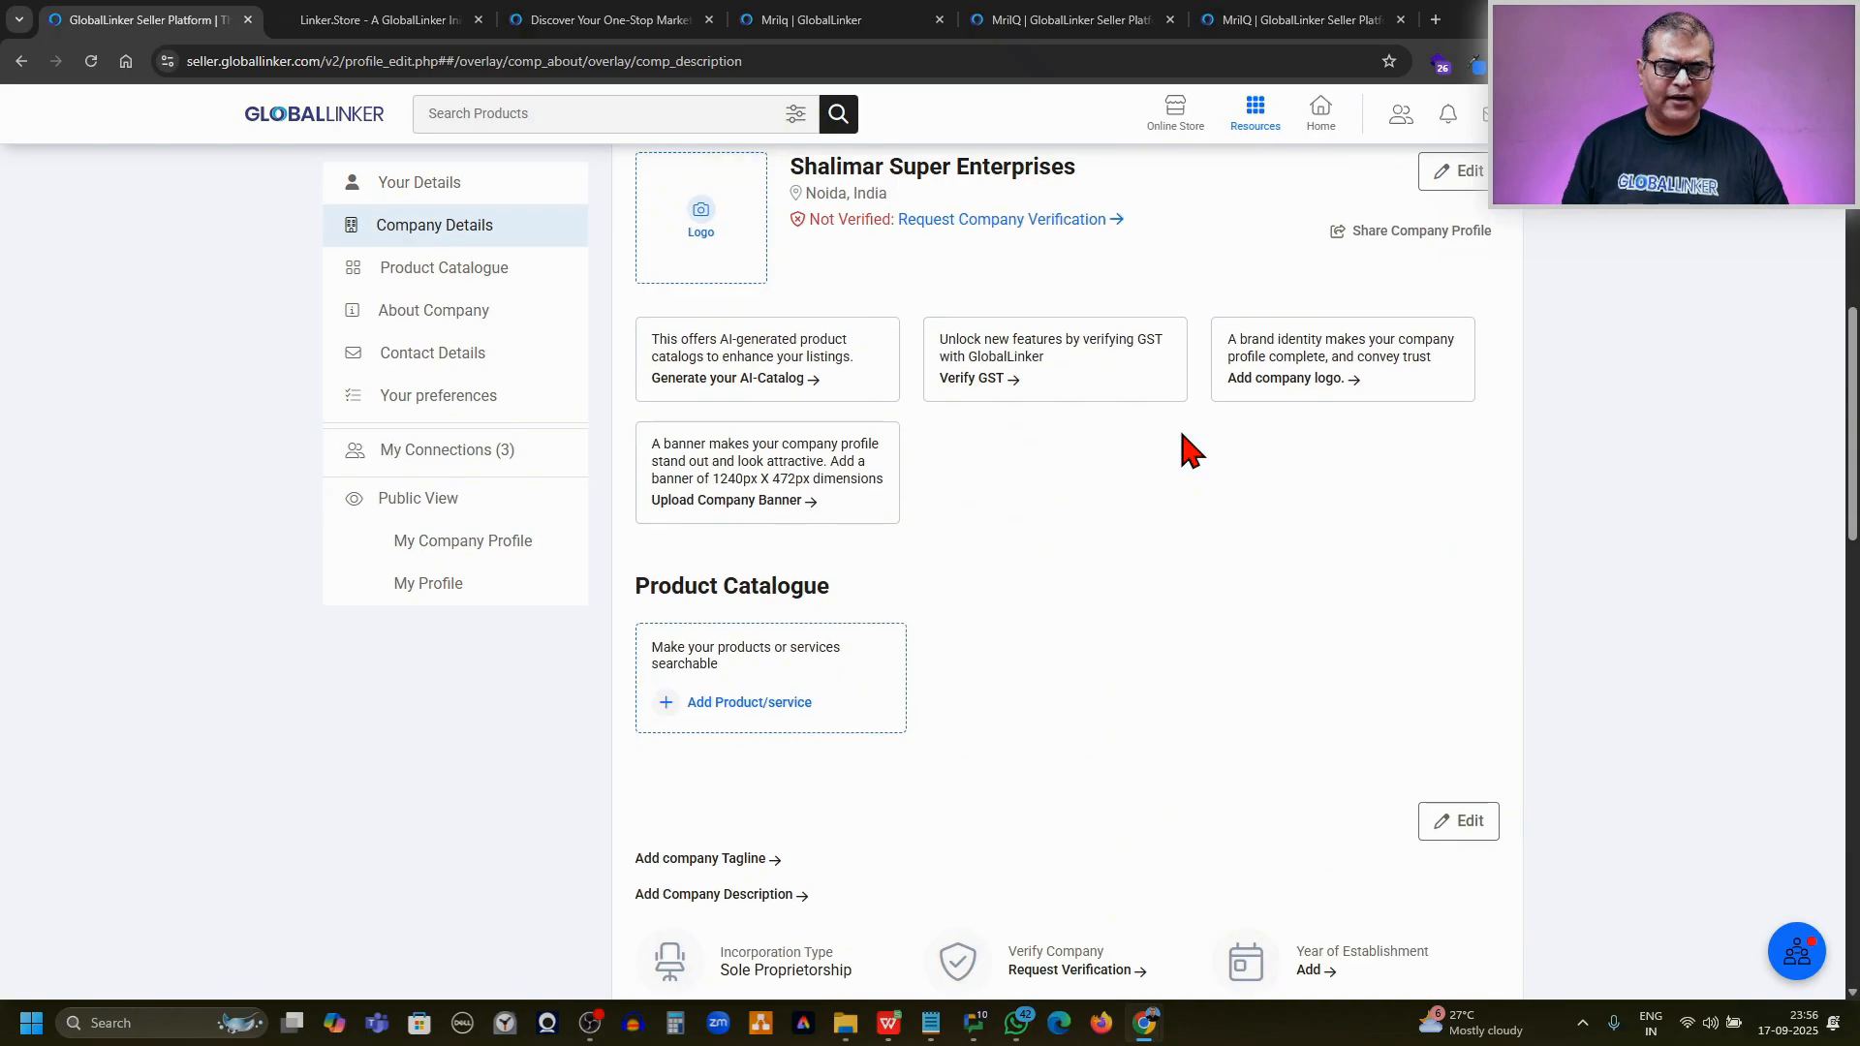
{"action": "scroll", "coordinate": [1187, 448], "scroll_direction": "down", "scroll_amount": 2}
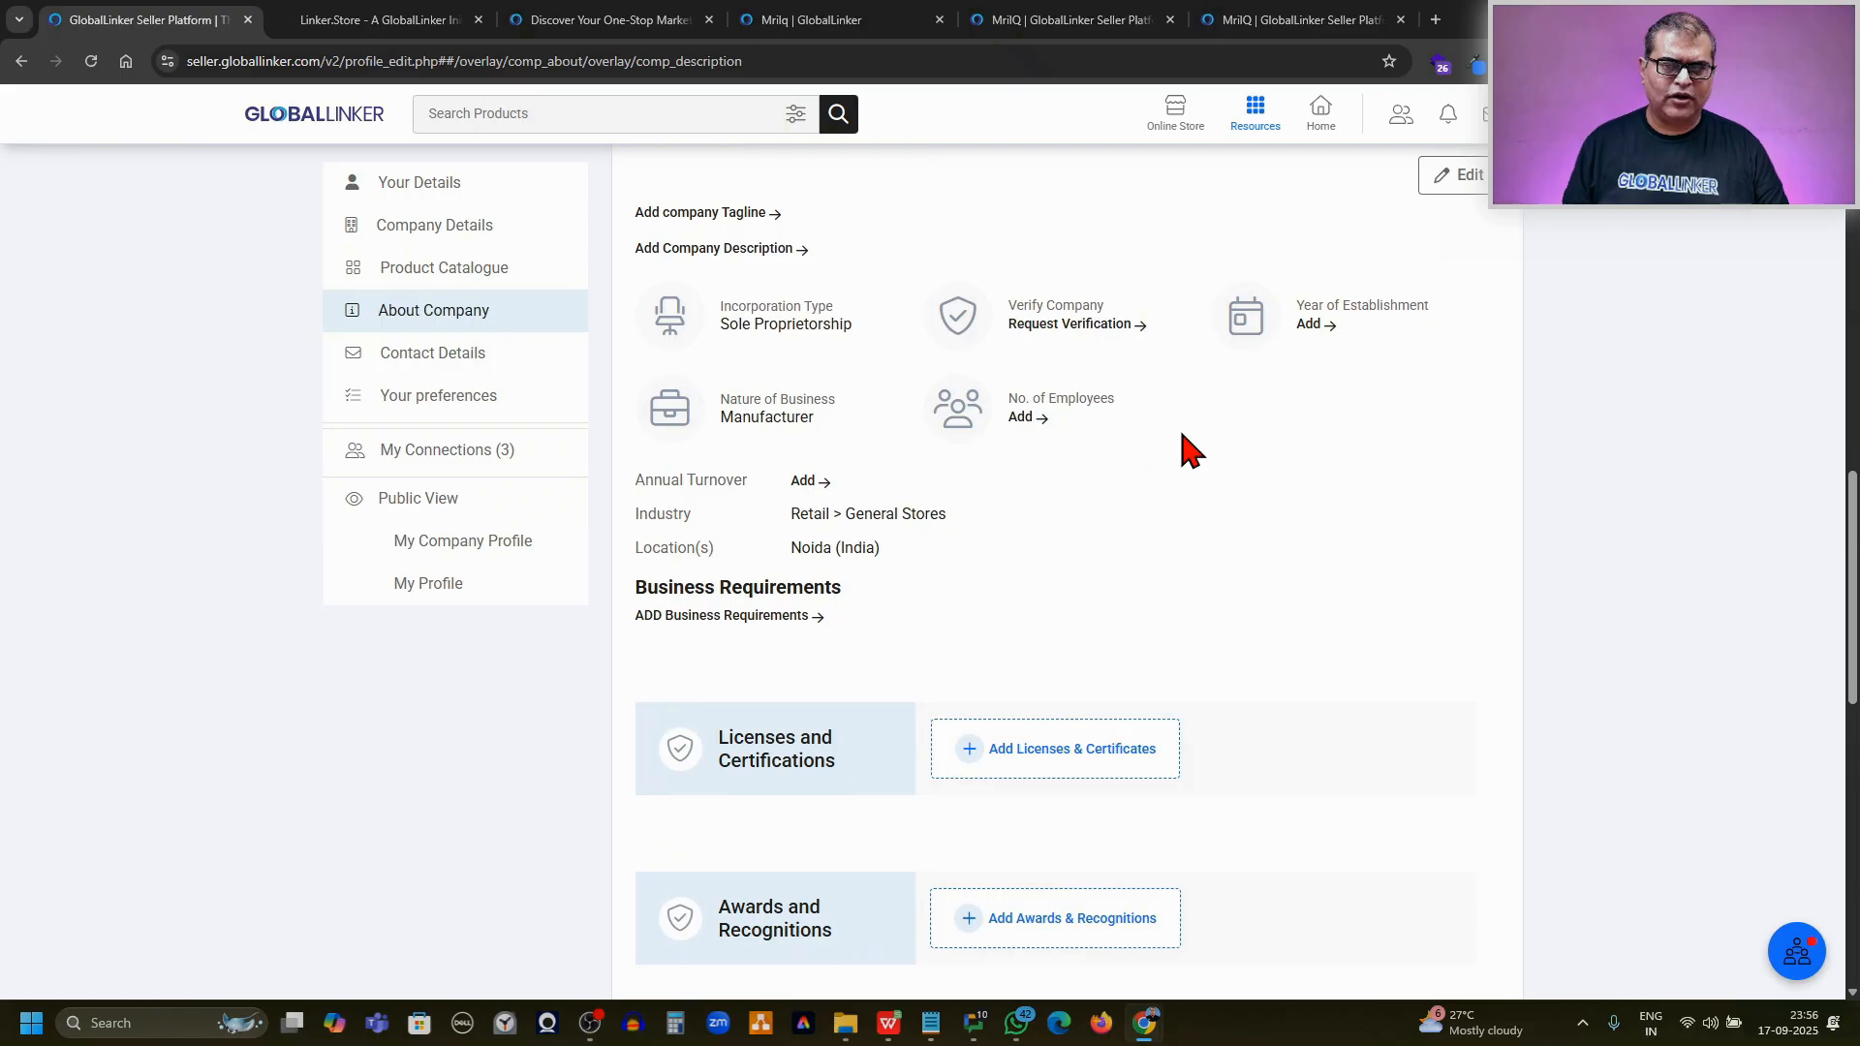
{"action": "scroll", "coordinate": [1192, 450], "scroll_direction": "down", "scroll_amount": 2}
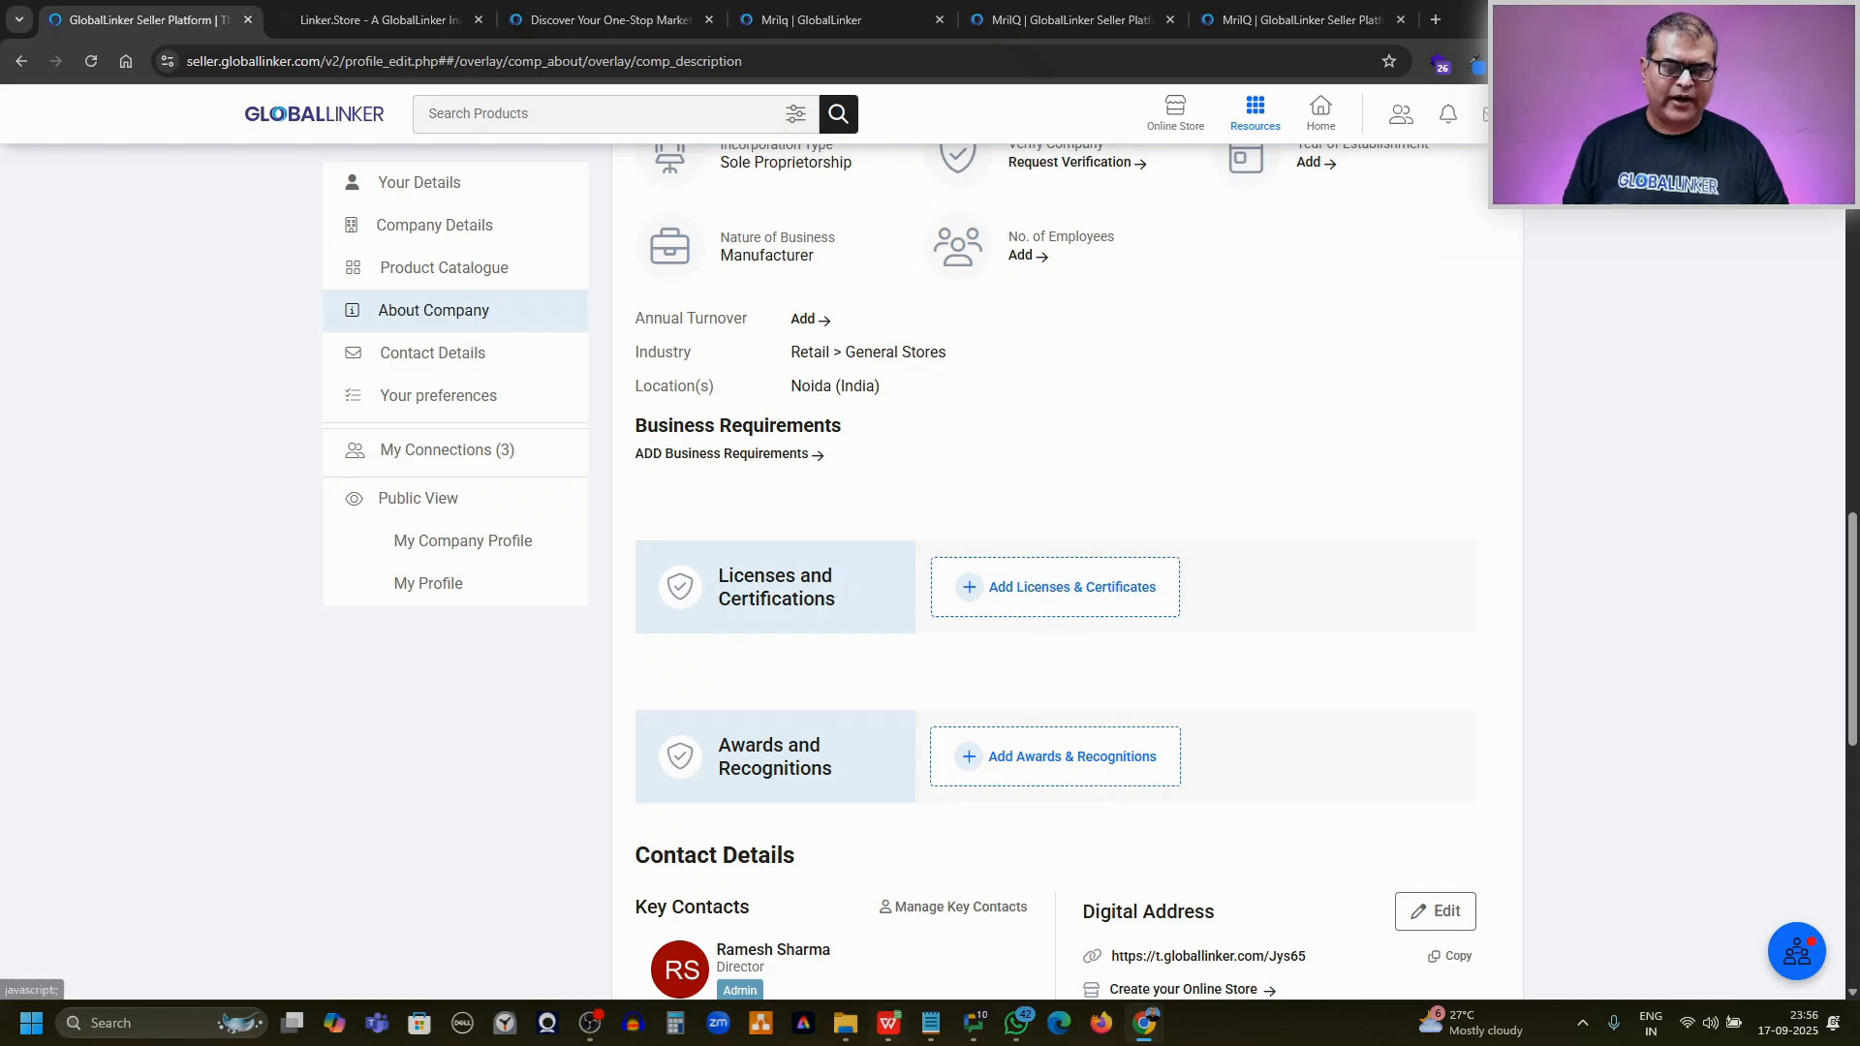
{"action": "scroll", "coordinate": [978, 741], "scroll_direction": "down", "scroll_amount": 2}
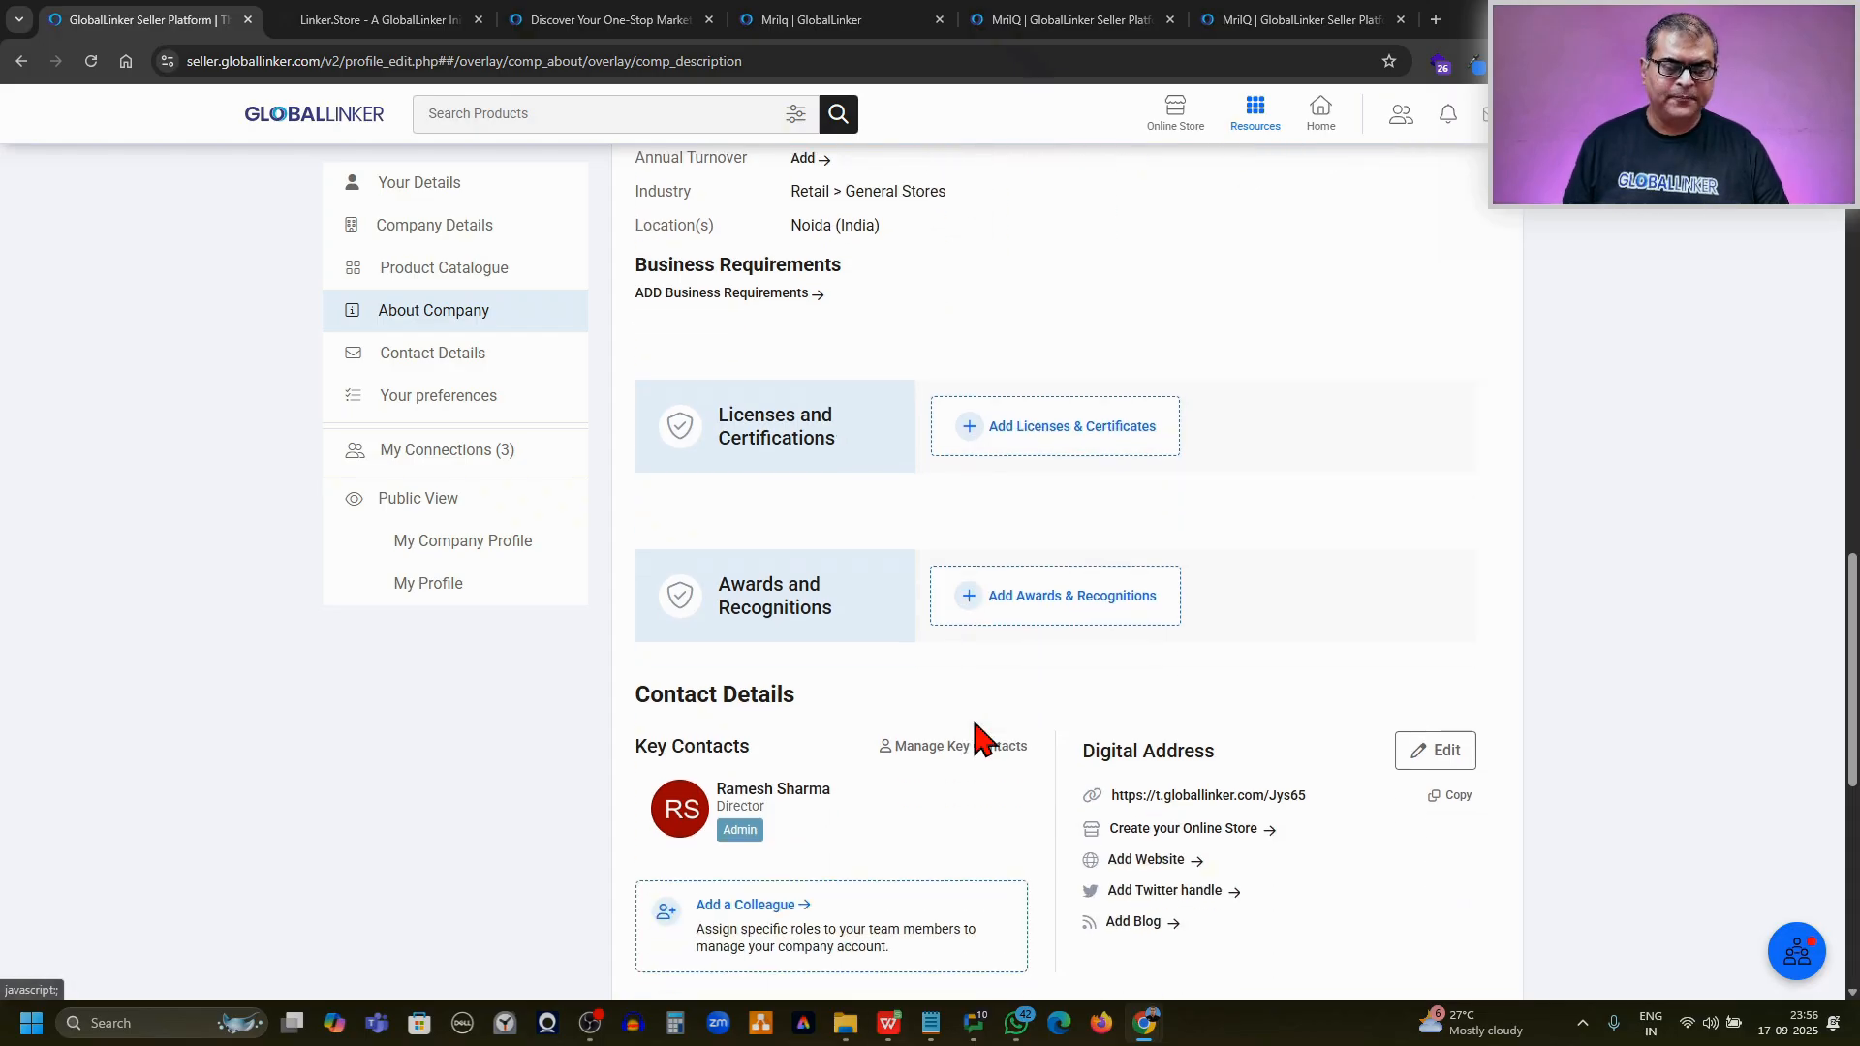
{"action": "left_click", "coordinate": [718, 294]}
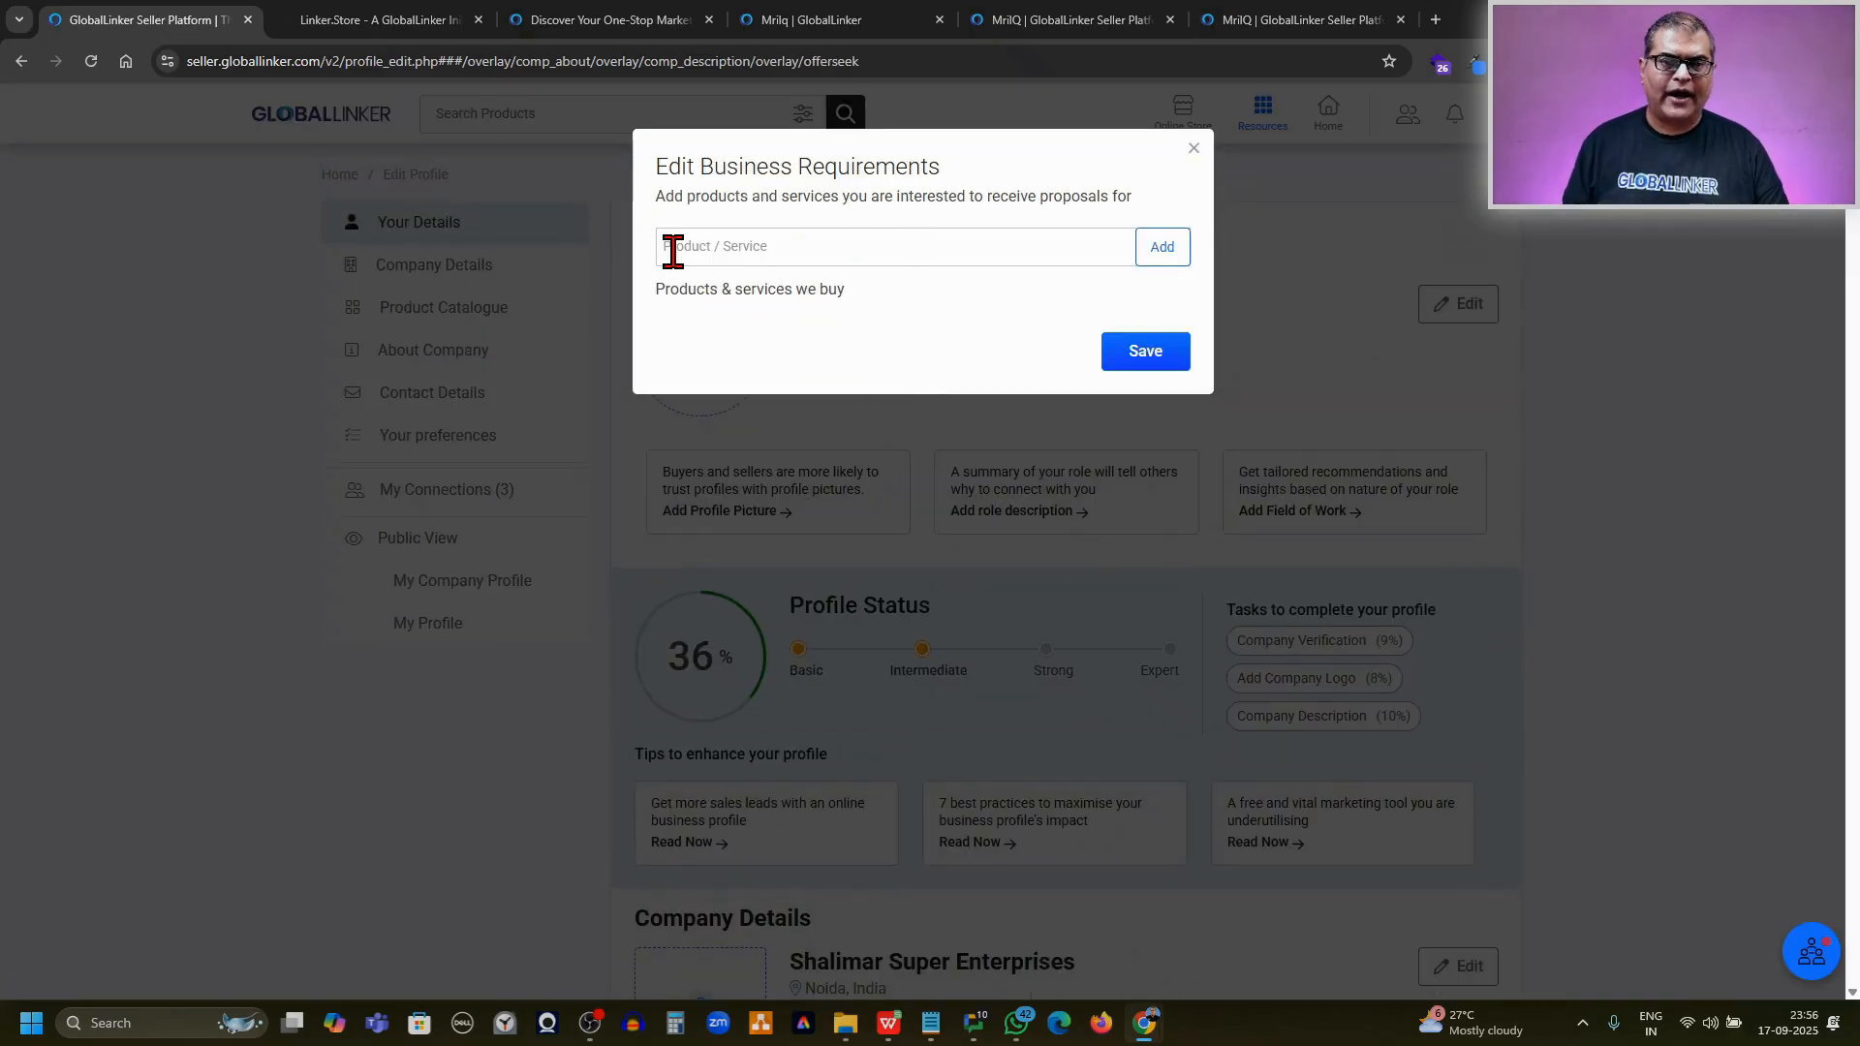
{"action": "left_click", "coordinate": [1194, 149]}
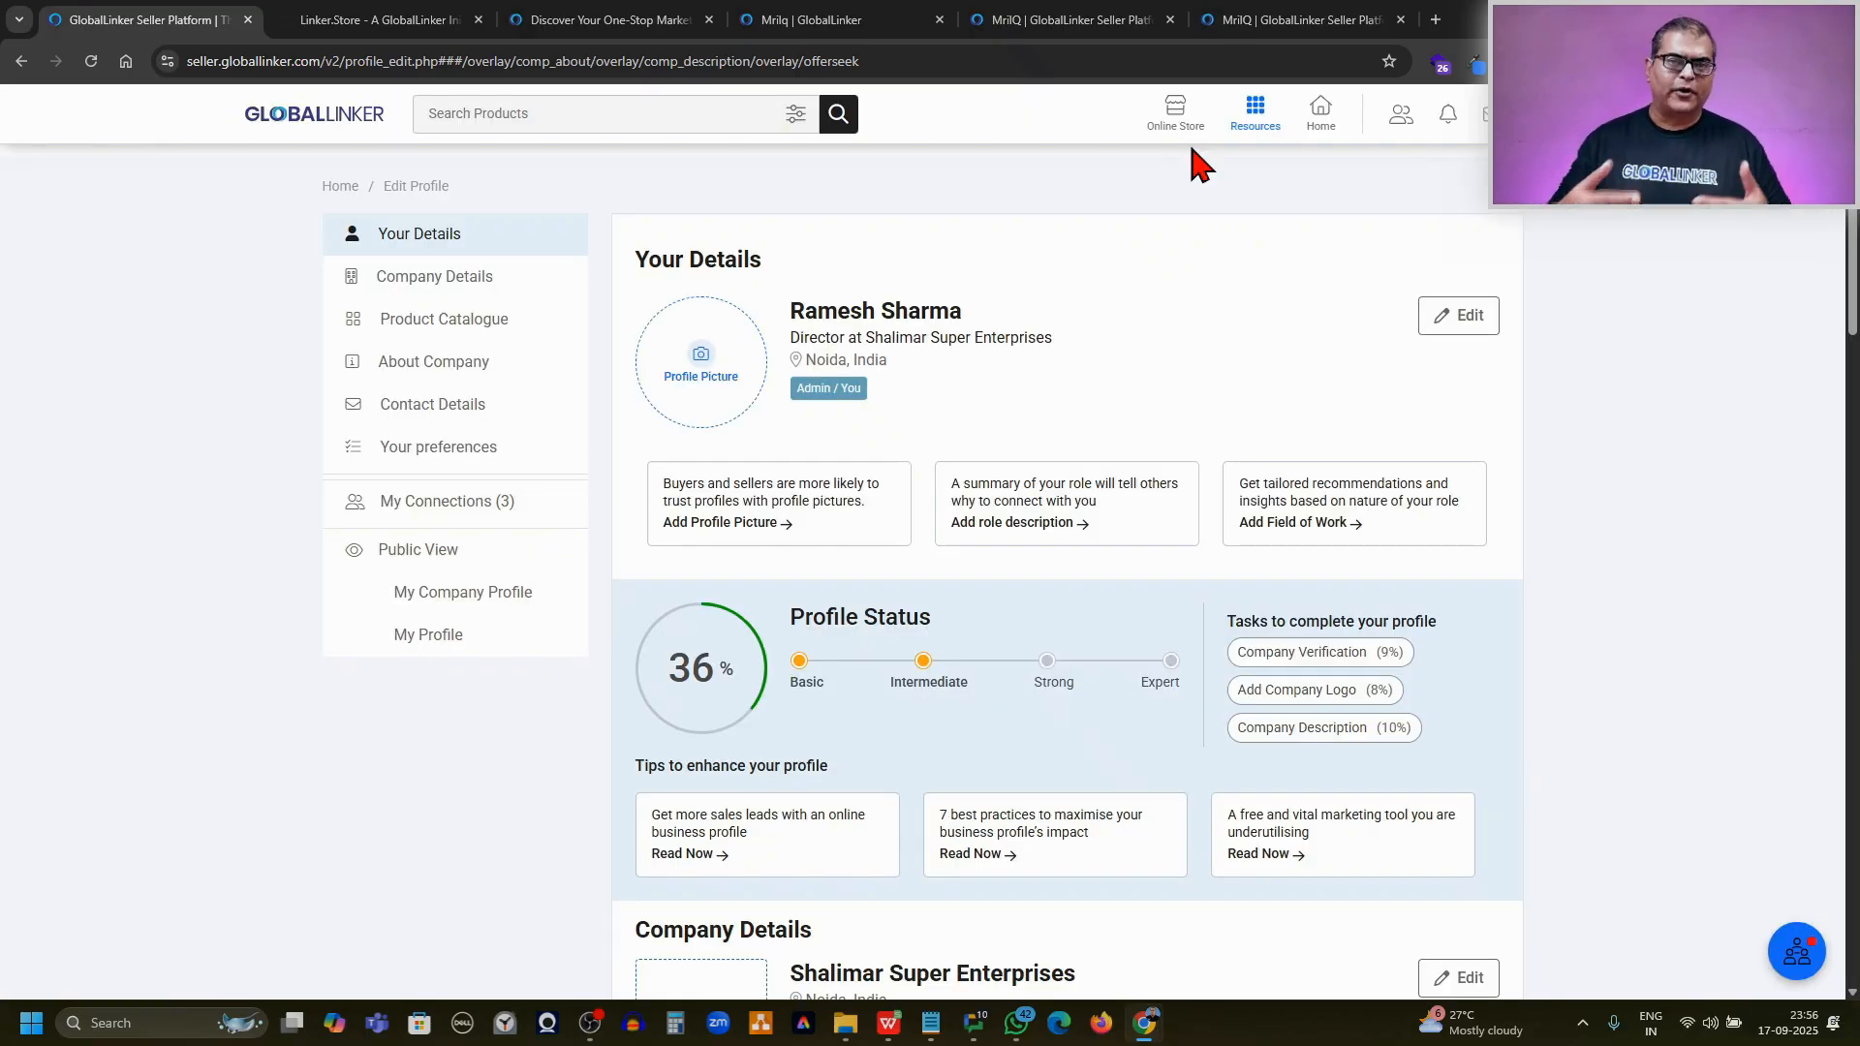
Open the editing form for the preferences below the company's addresses, view its role and field-of-work options, and close it without saving.
{"action": "scroll", "coordinate": [1226, 450], "scroll_direction": "down", "scroll_amount": 10}
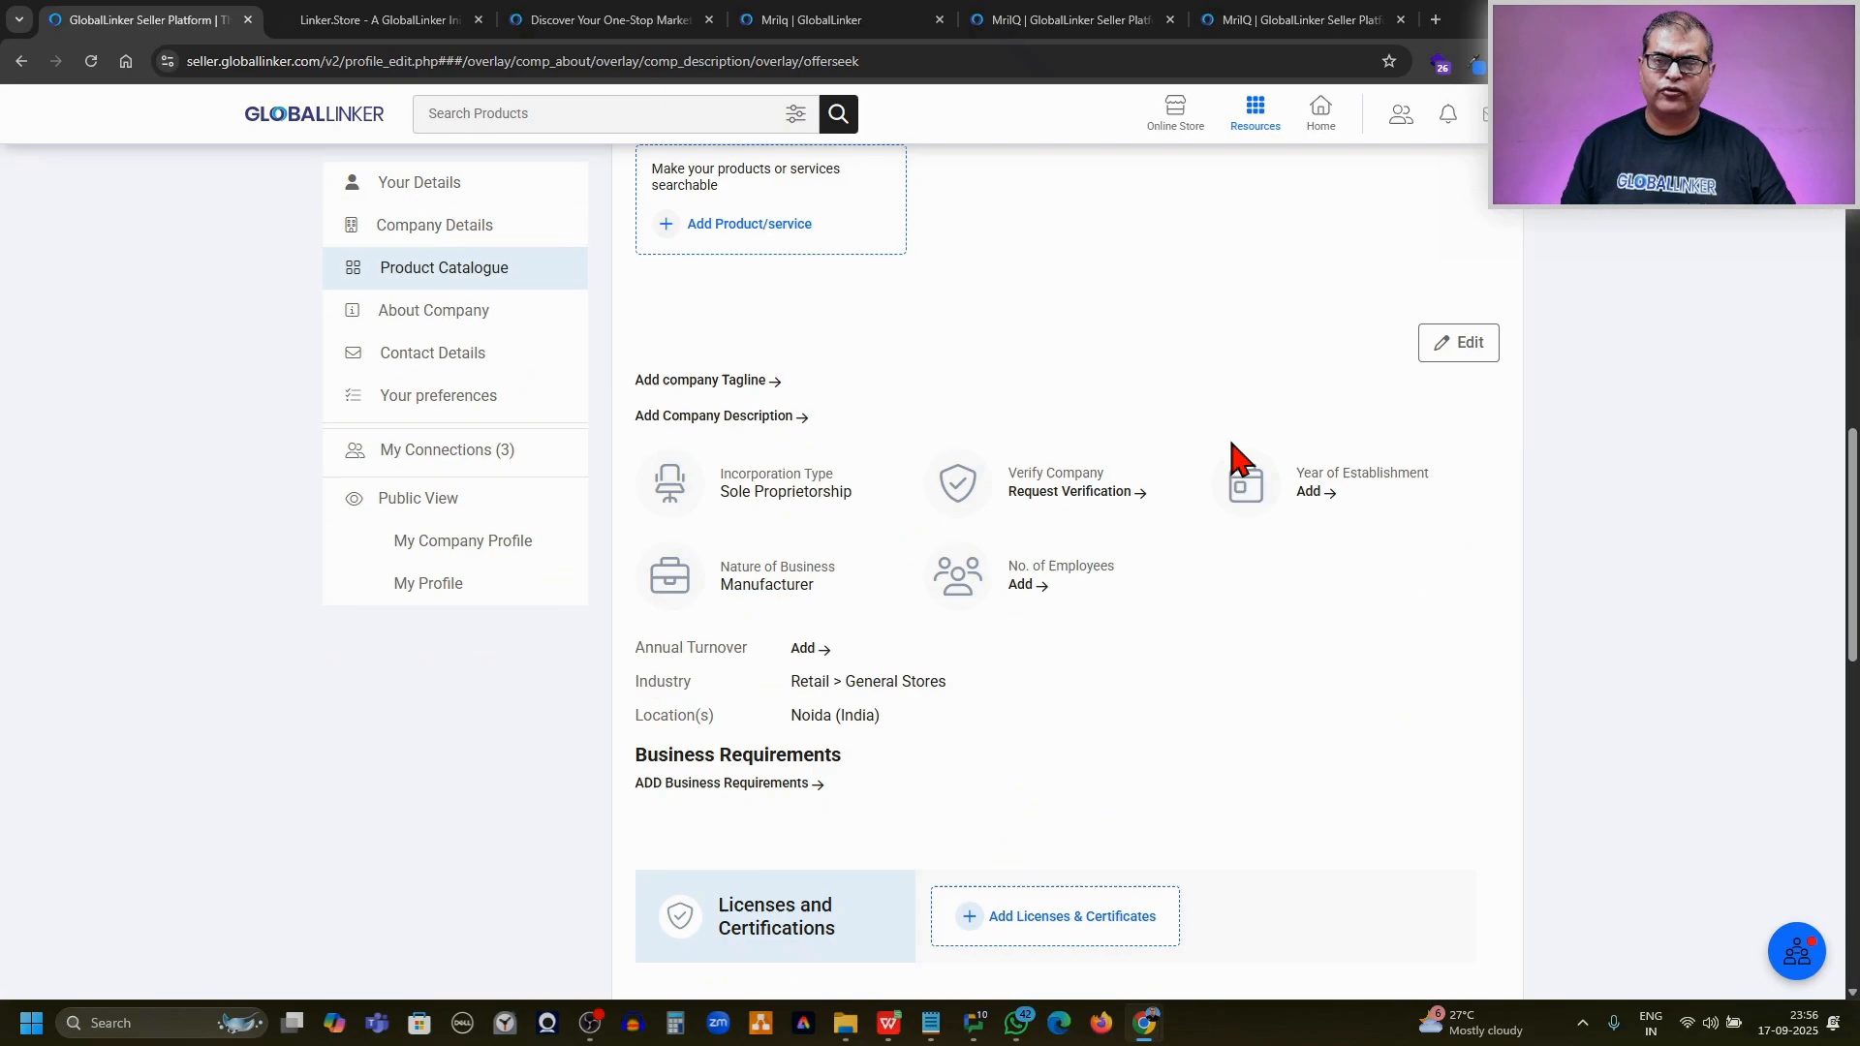
{"action": "scroll", "coordinate": [1240, 460], "scroll_direction": "down", "scroll_amount": 3}
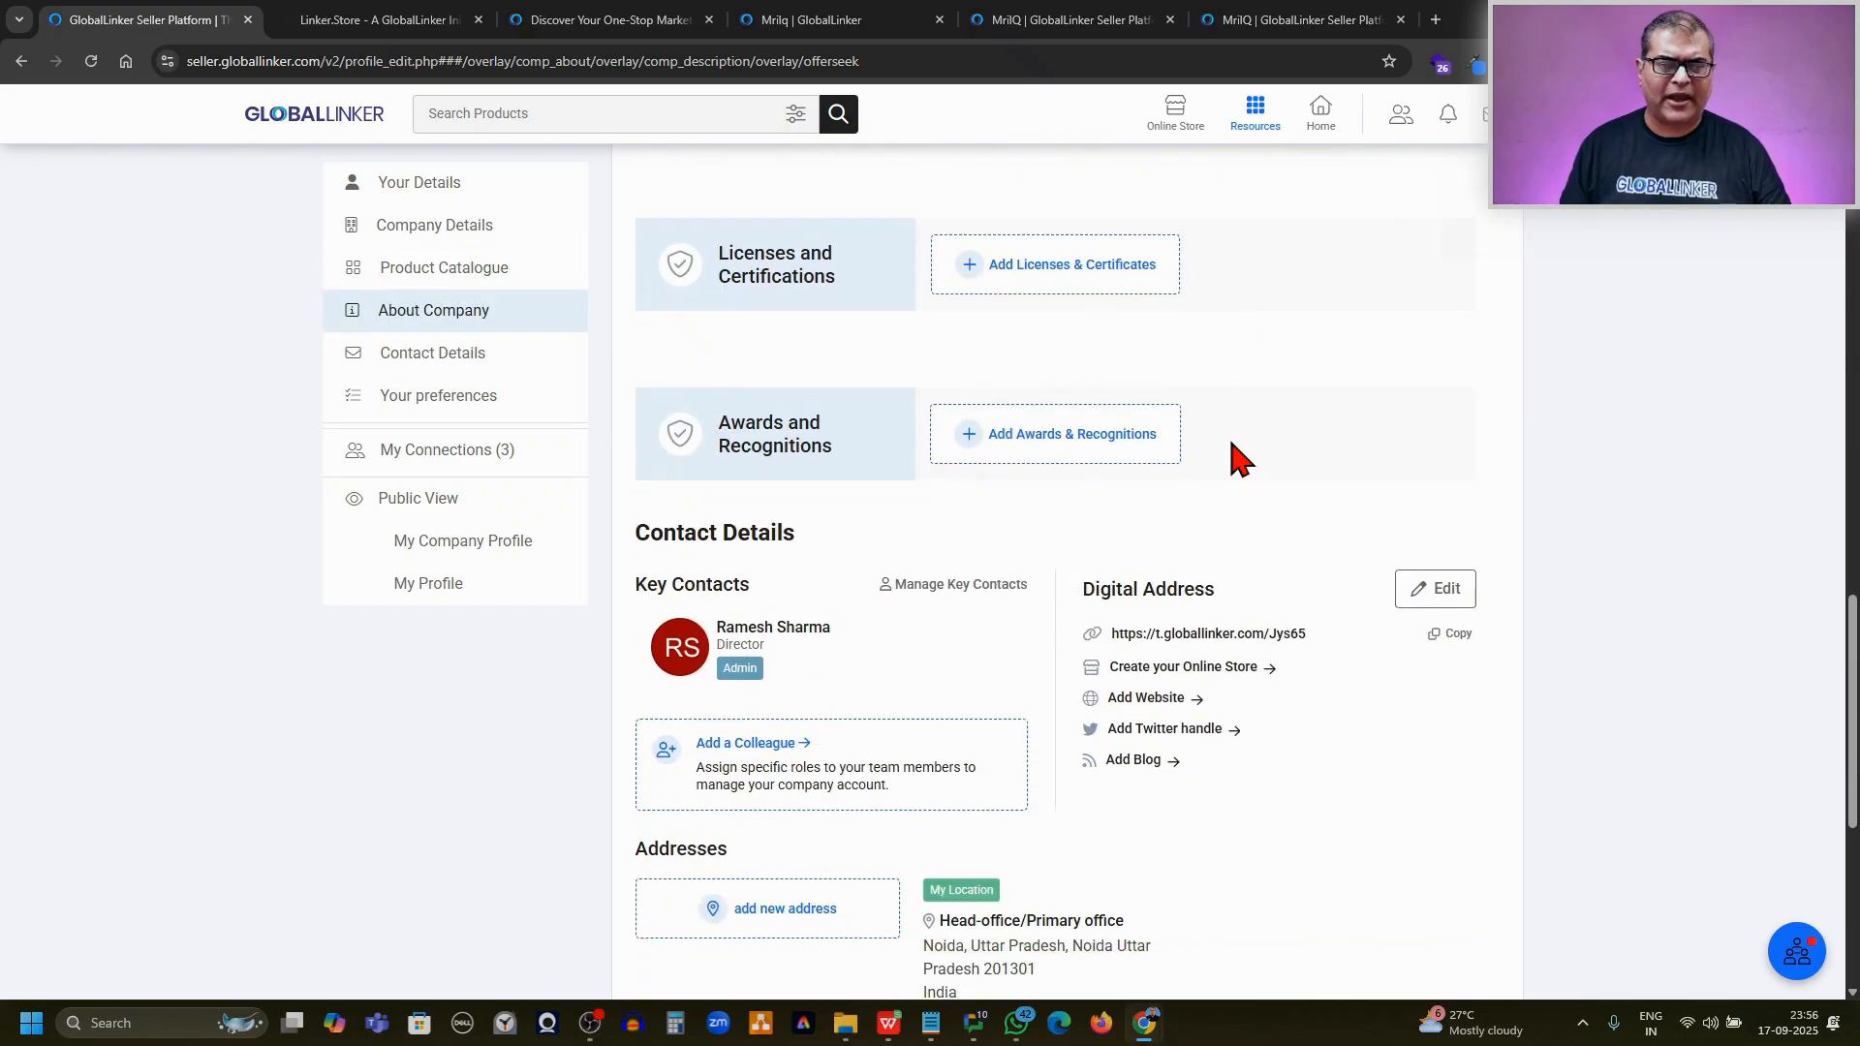
{"action": "scroll", "coordinate": [1240, 460], "scroll_direction": "down", "scroll_amount": 5}
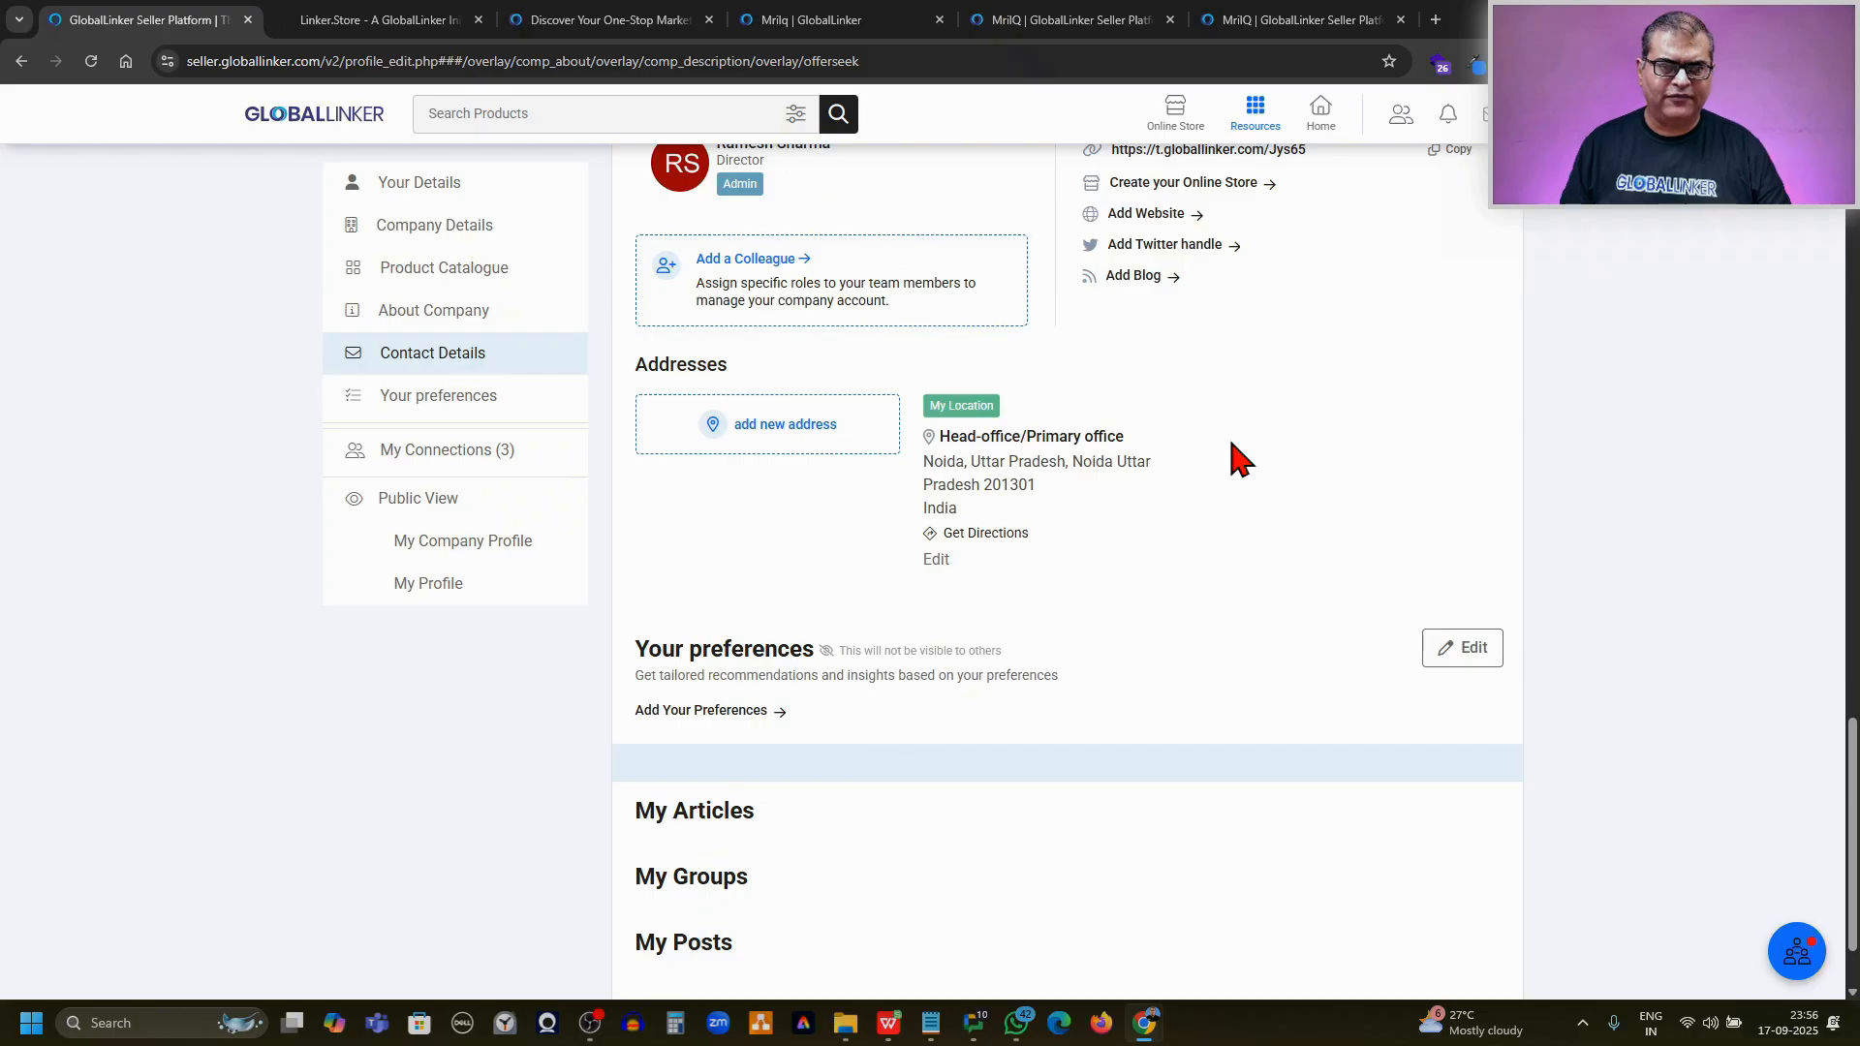
{"action": "scroll", "coordinate": [1232, 446], "scroll_direction": "up", "scroll_amount": 2}
{"action": "scroll", "coordinate": [1233, 446], "scroll_direction": "down", "scroll_amount": 2}
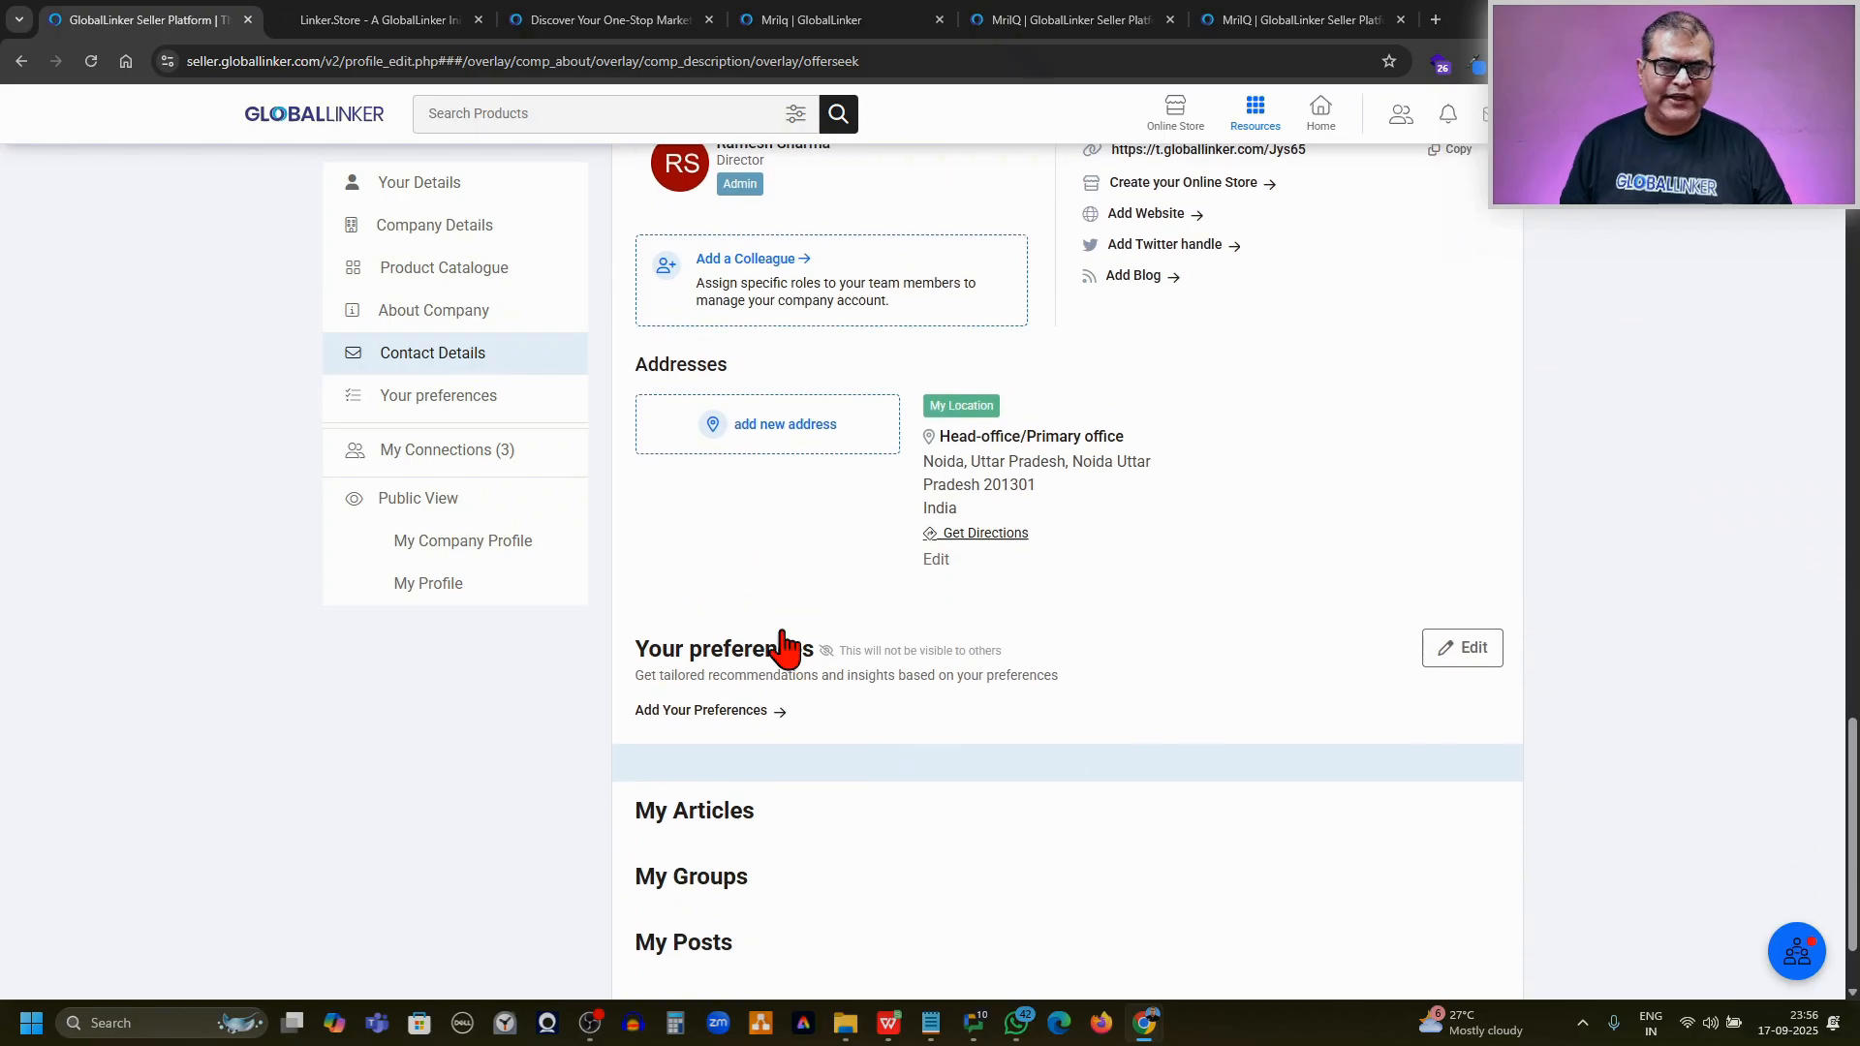
{"action": "left_click", "coordinate": [1438, 668]}
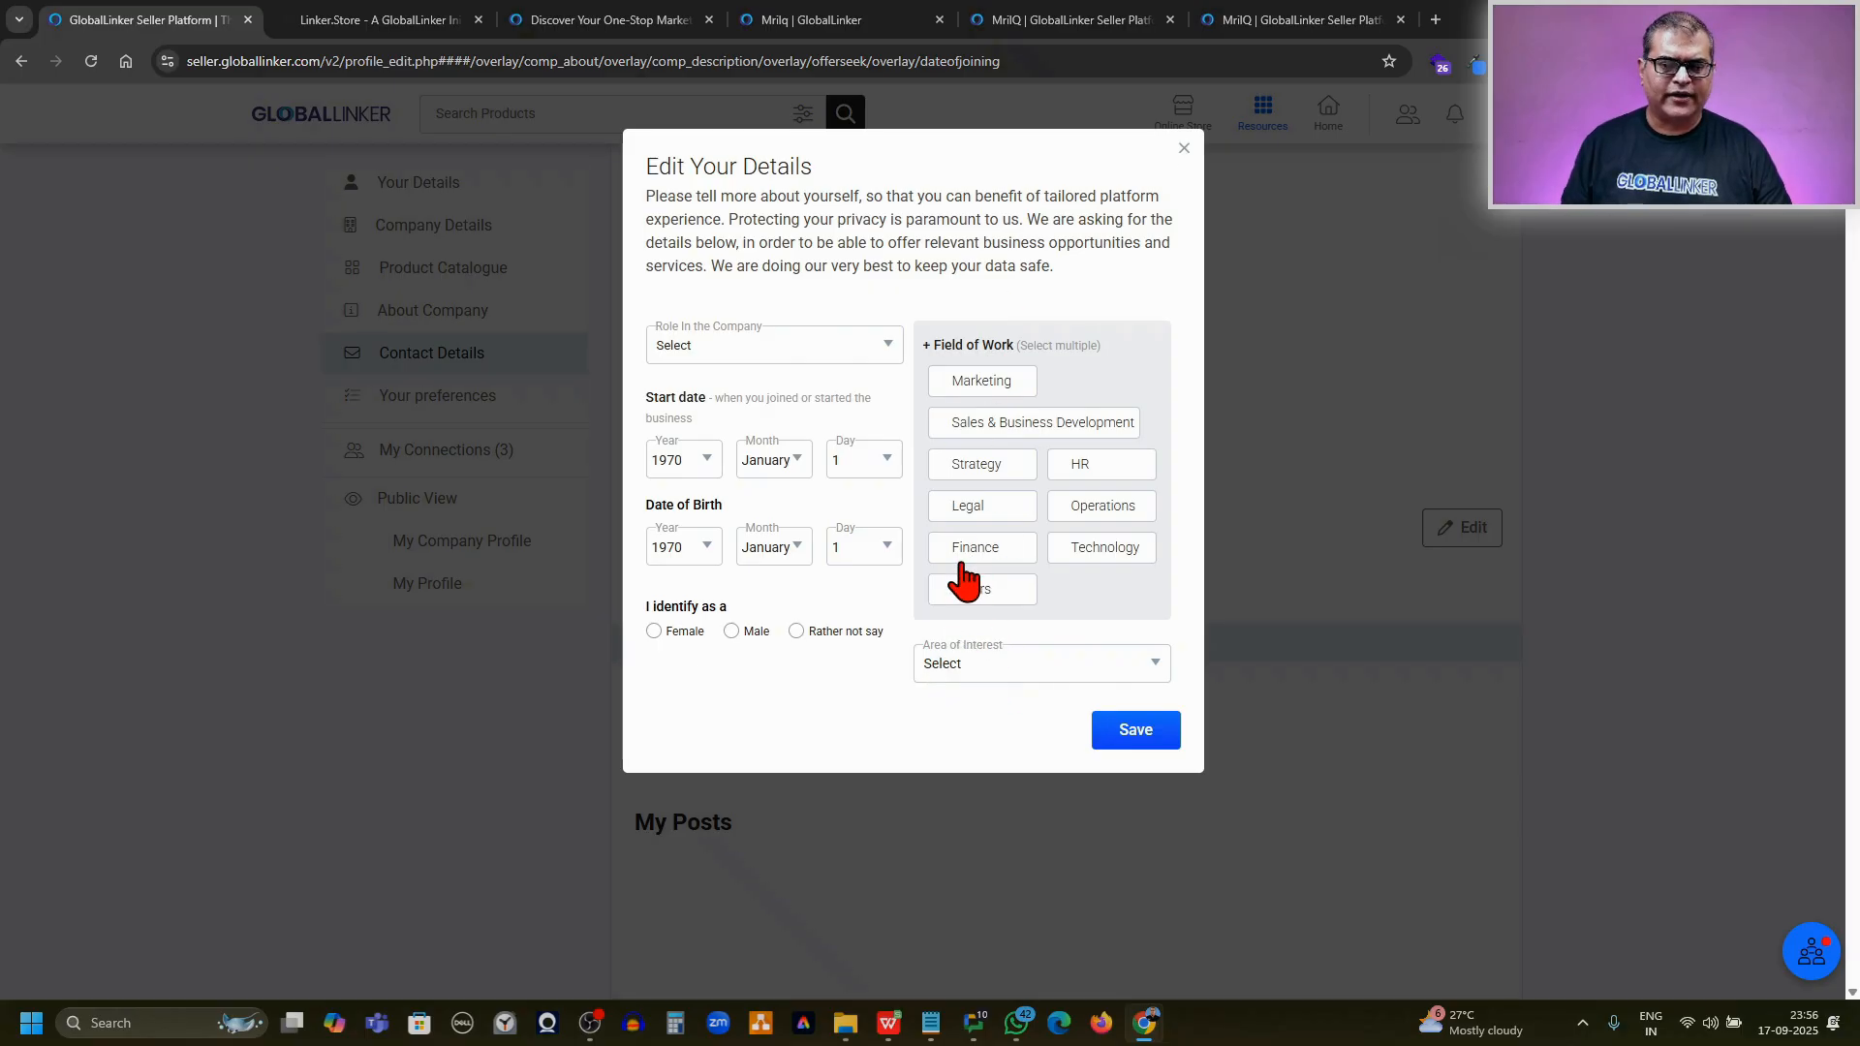
{"action": "left_click", "coordinate": [1184, 148]}
Review the profile sections from Contact Details back up to Profile Status and Your Details.
{"action": "scroll", "coordinate": [1040, 778], "scroll_direction": "up", "scroll_amount": 5}
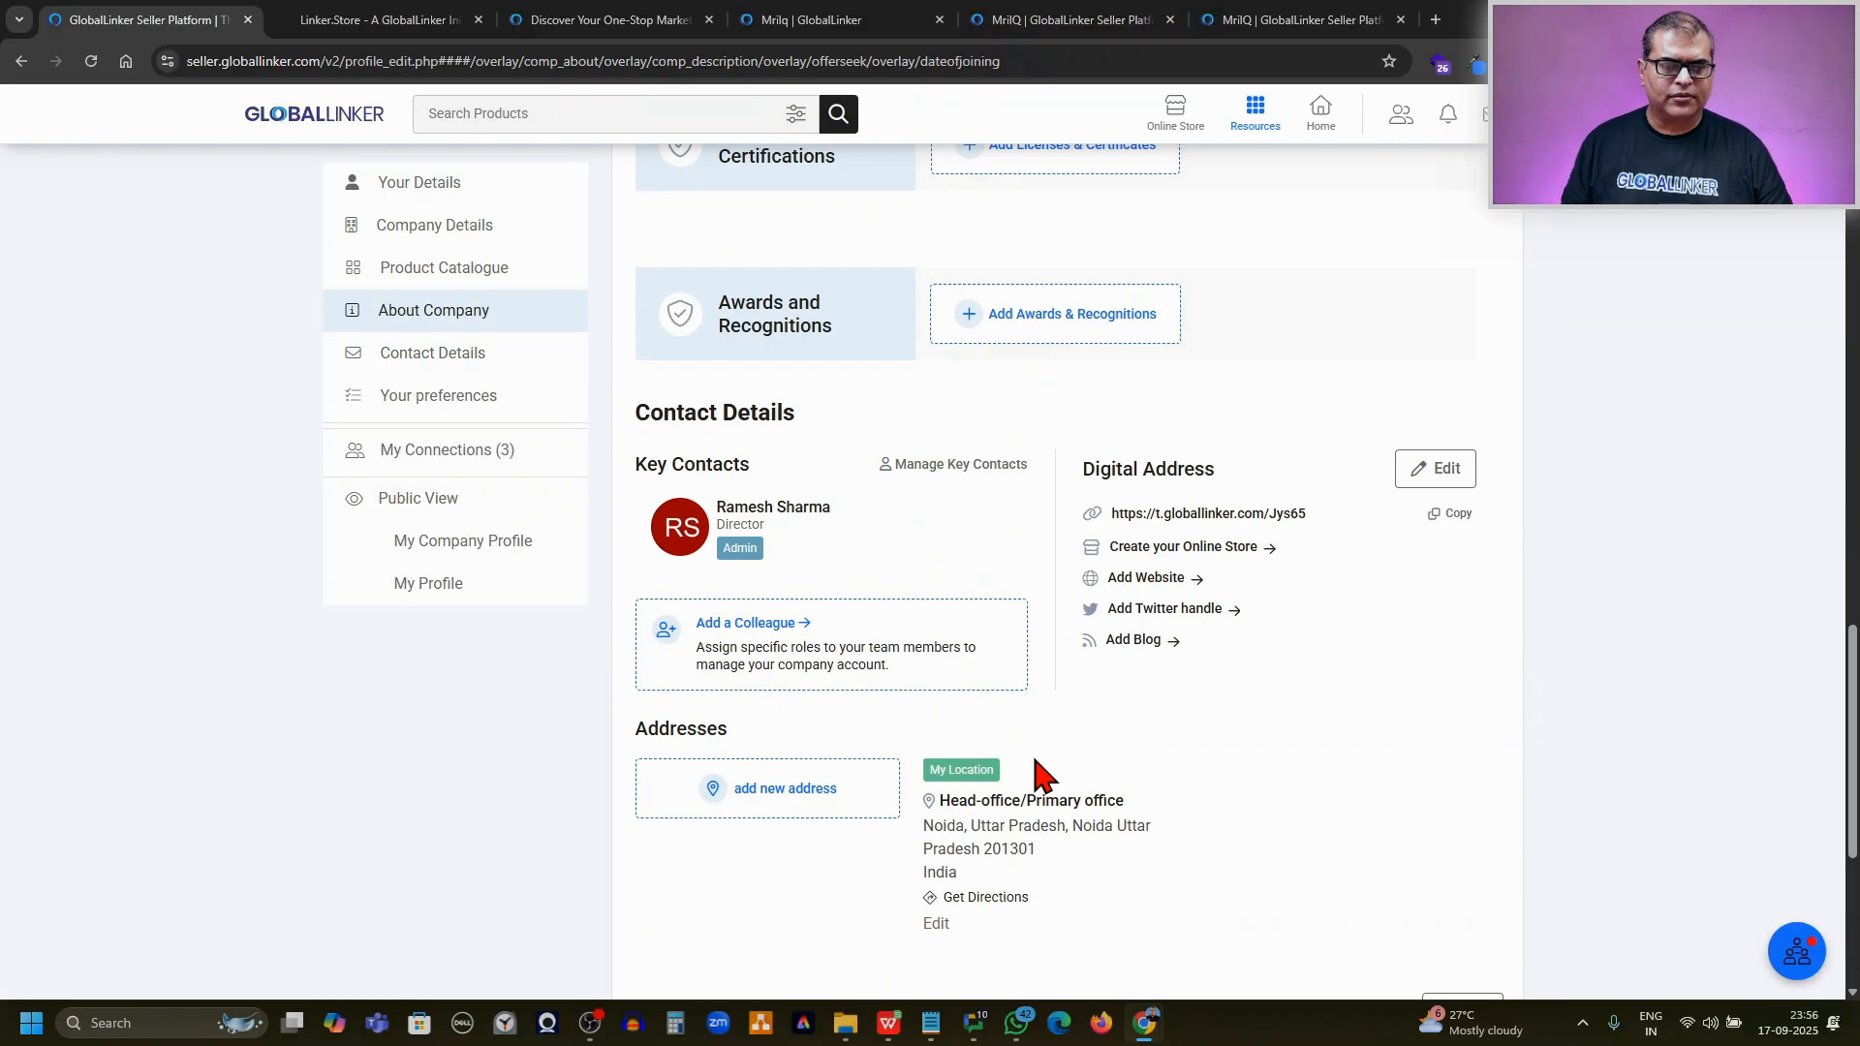
{"action": "scroll", "coordinate": [1039, 778], "scroll_direction": "up", "scroll_amount": 12}
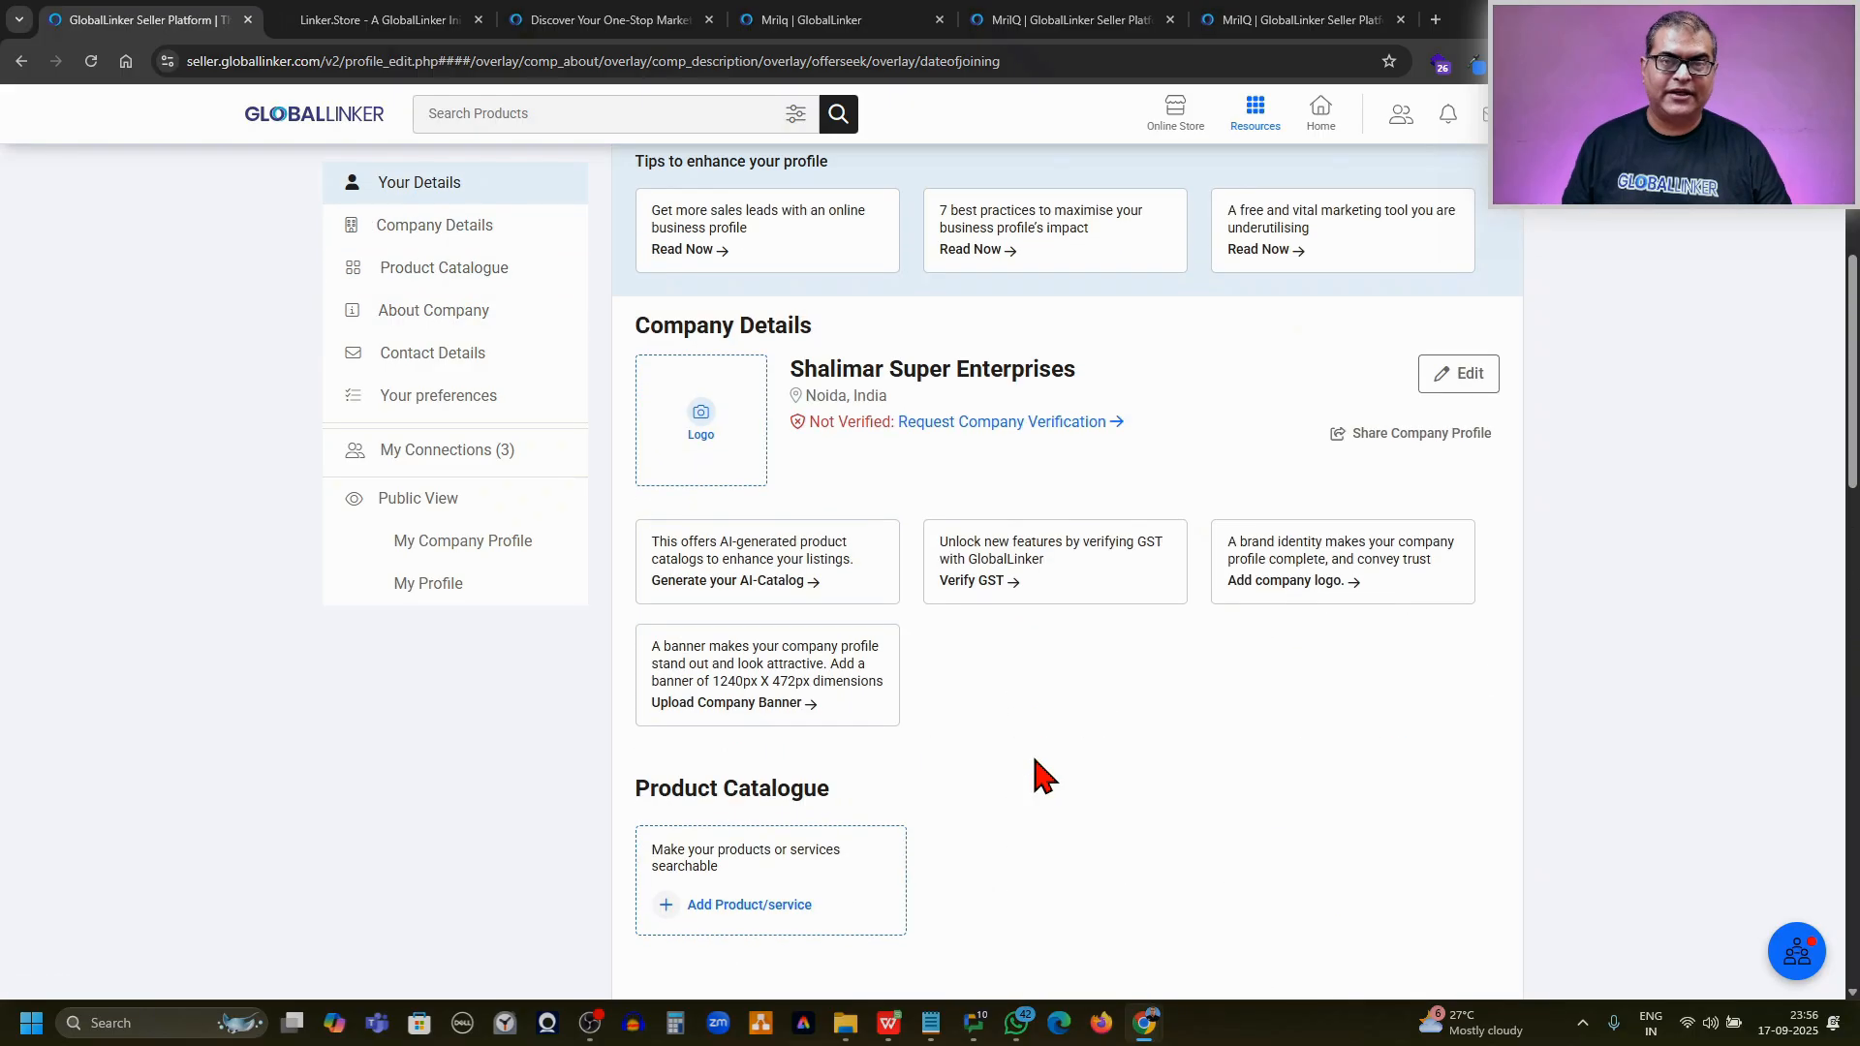
{"action": "scroll", "coordinate": [1039, 778], "scroll_direction": "up", "scroll_amount": 6}
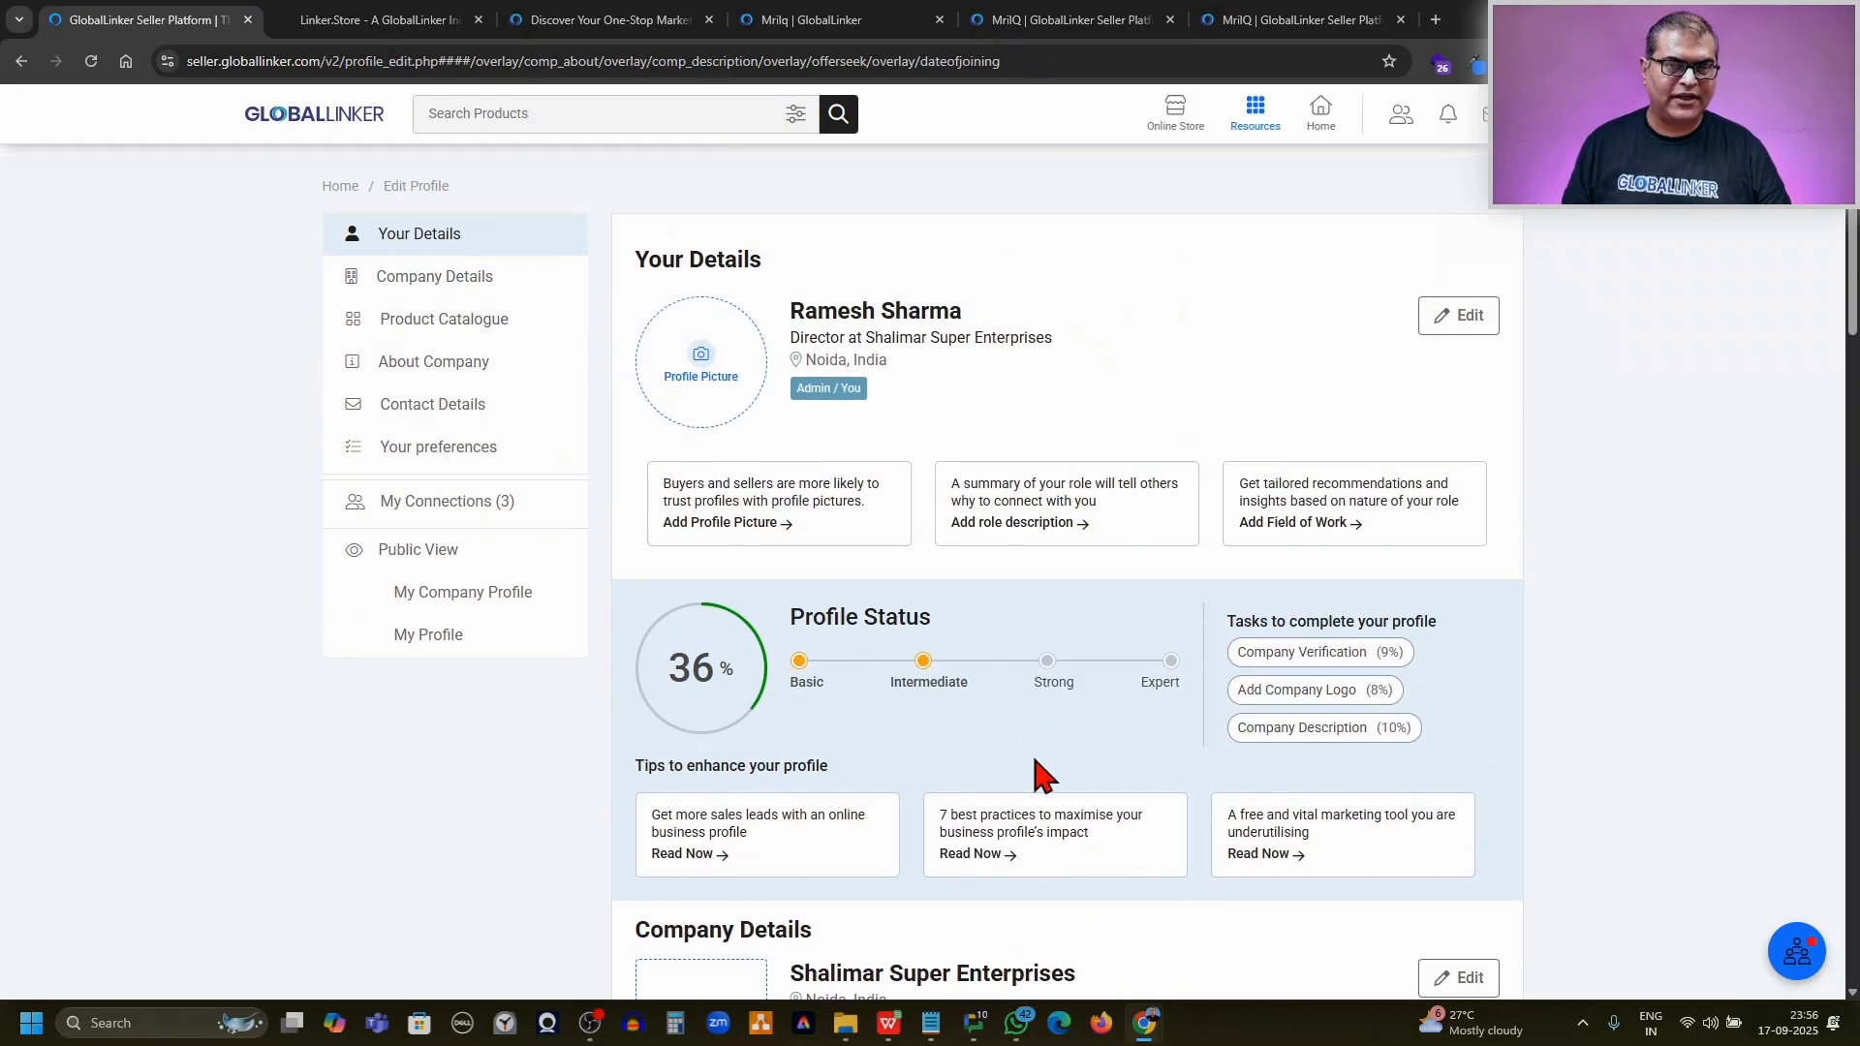